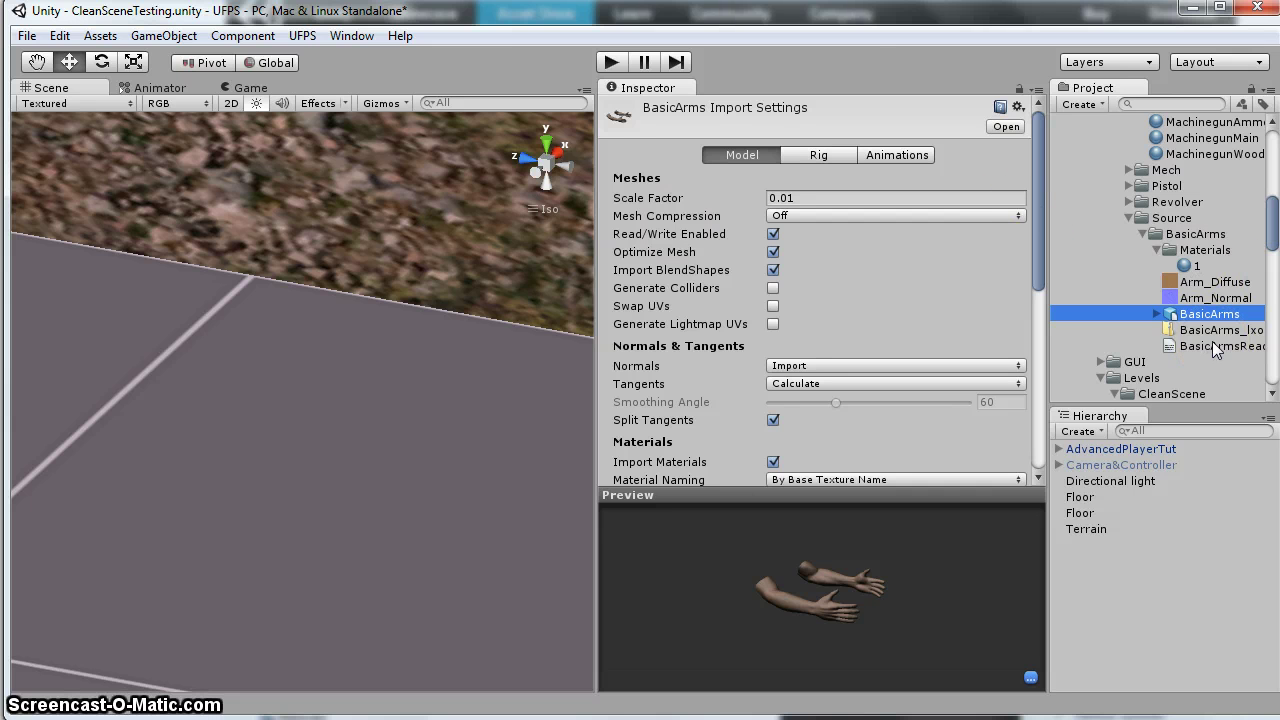
# Review where the BasicArms model sits in the project and examine its animation and model import settings
pyautogui.scroll(10, 1212, 341)
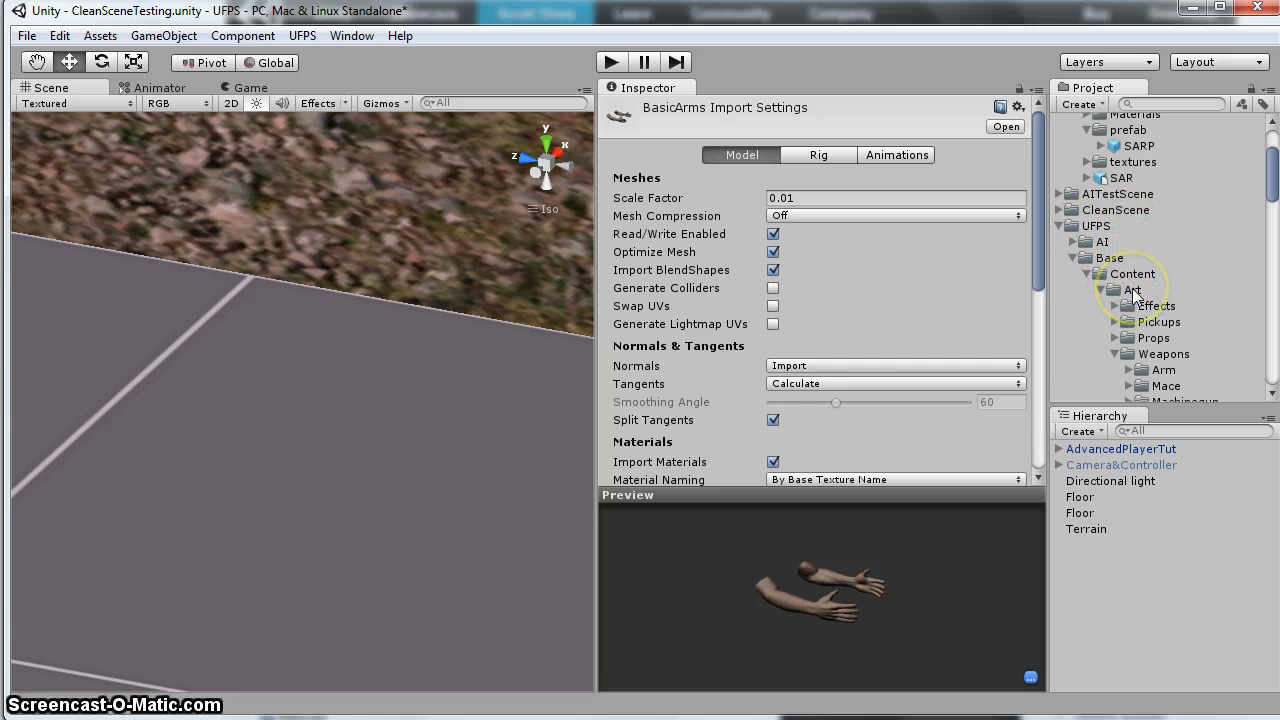
pyautogui.scroll(-10, 1132, 288)
pyautogui.scroll(8, 1132, 288)
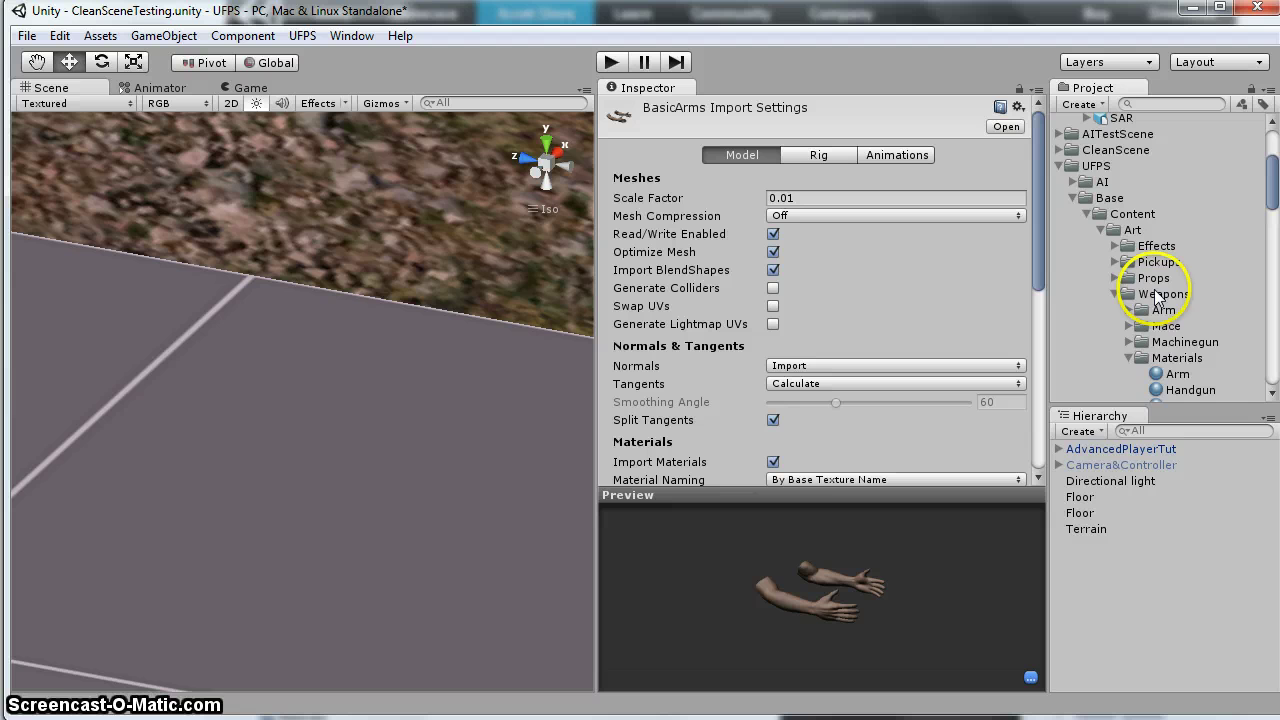
pyautogui.scroll(-6, 1120, 286)
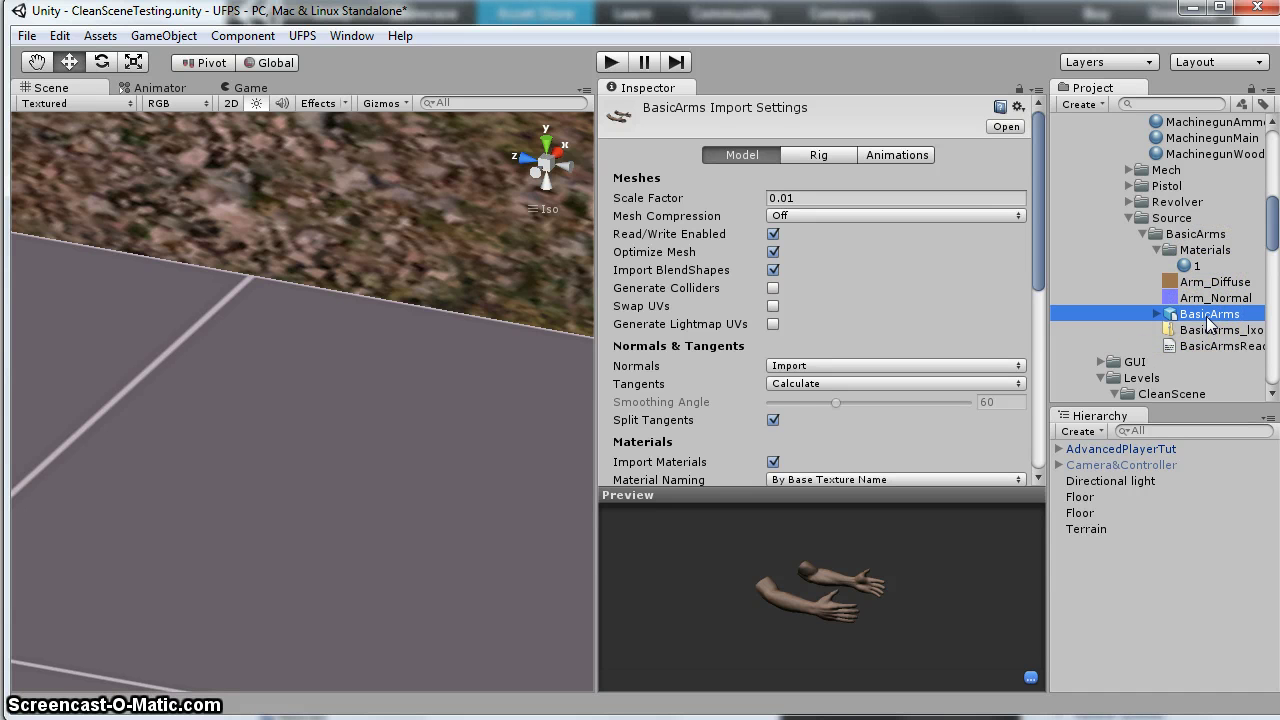
pyautogui.click(897, 155)
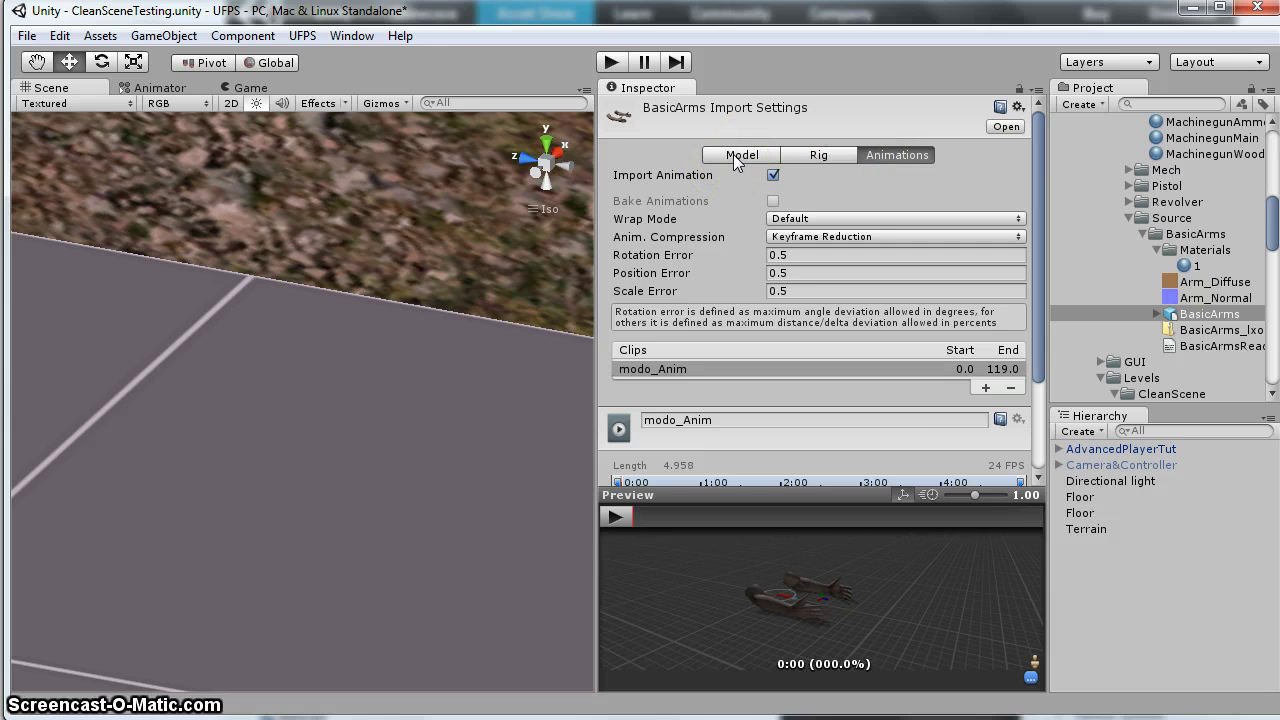
pyautogui.click(740, 155)
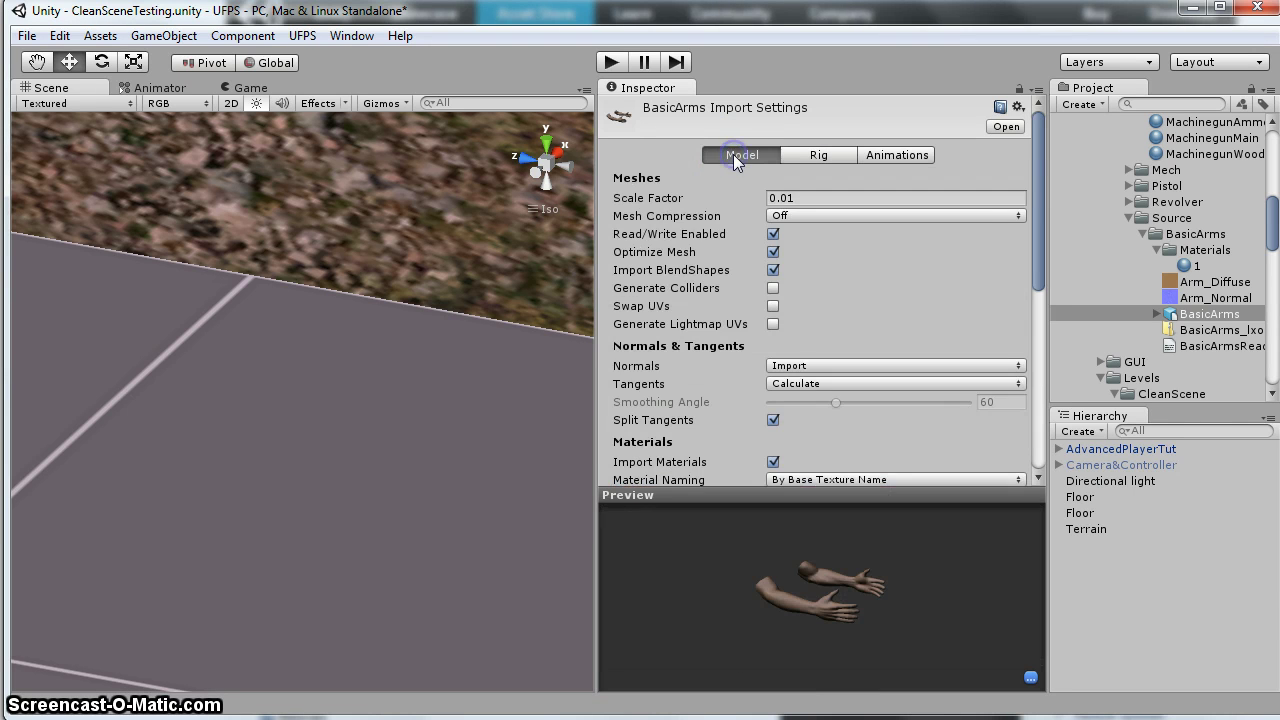
# Place the BasicArms model in the scene above the floor and raise it to about Y -7.71
pyautogui.moveTo(1200, 314); pyautogui.dragTo(394, 445)
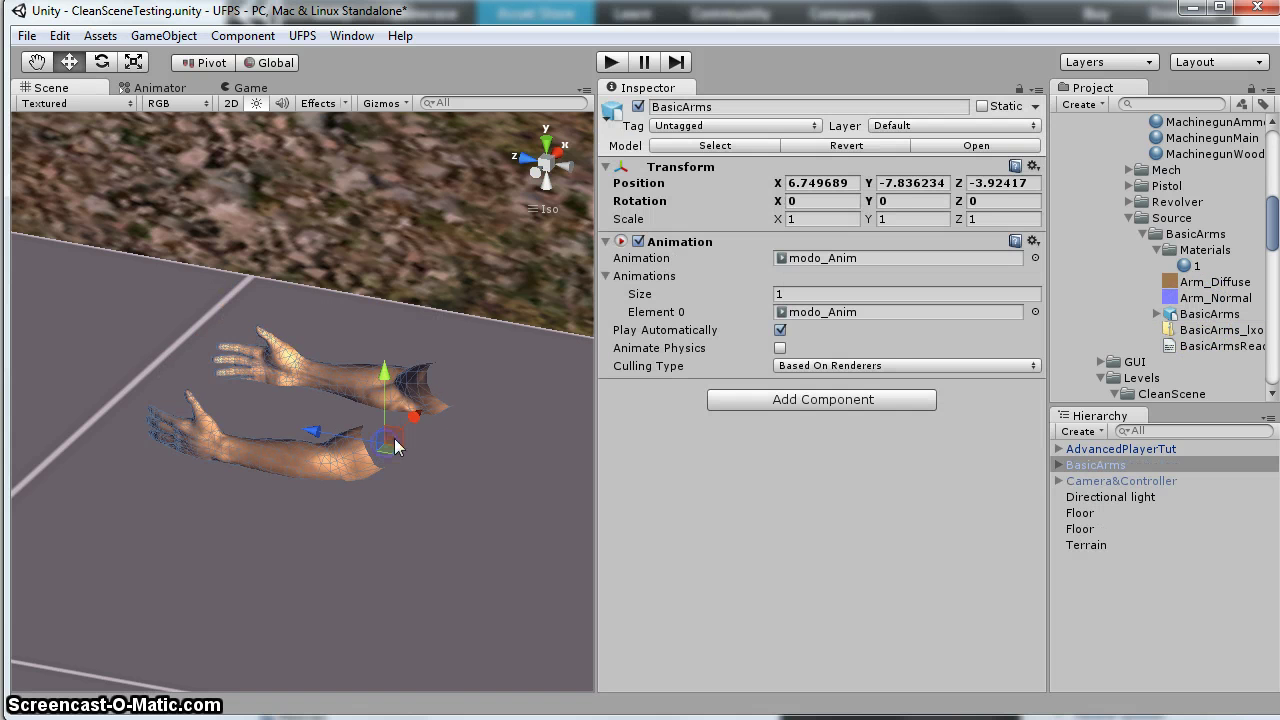
pyautogui.click(398, 405)
pyautogui.moveTo(385, 375); pyautogui.dragTo(377, 342)
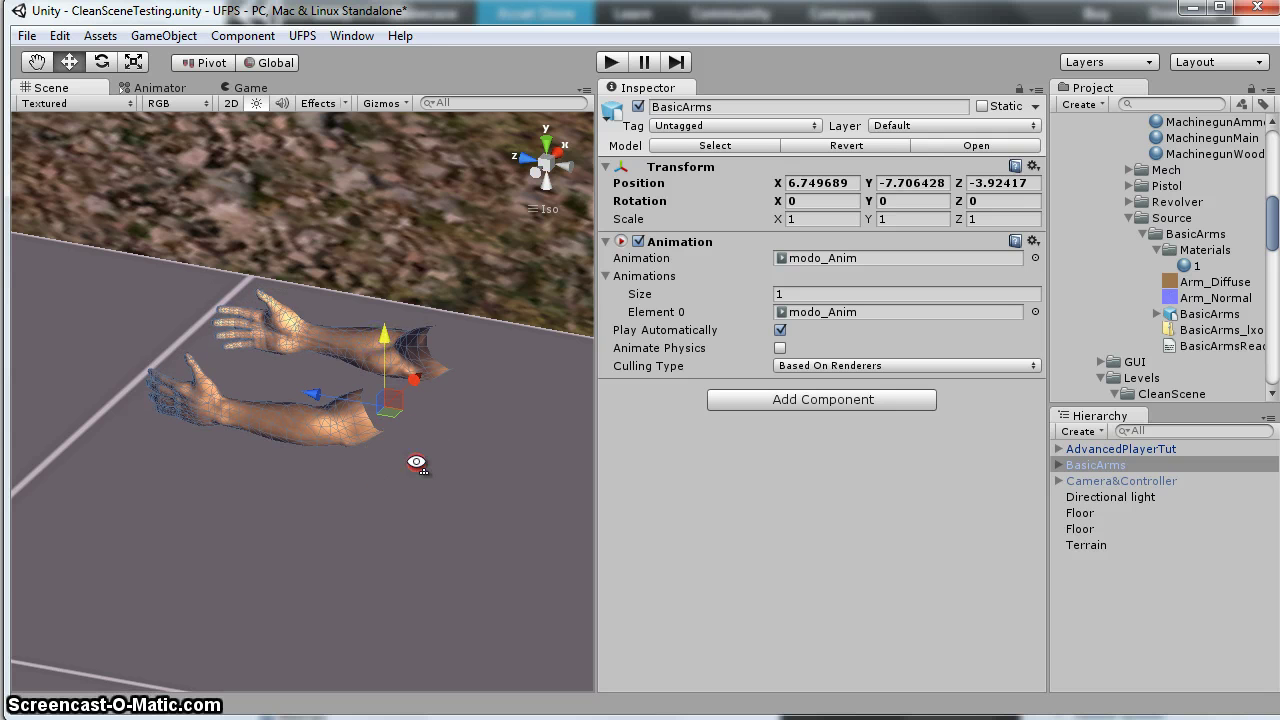
pyautogui.keyDown('alt'); pyautogui.moveTo(416, 463); pyautogui.dragTo(474, 471); pyautogui.keyUp('alt')
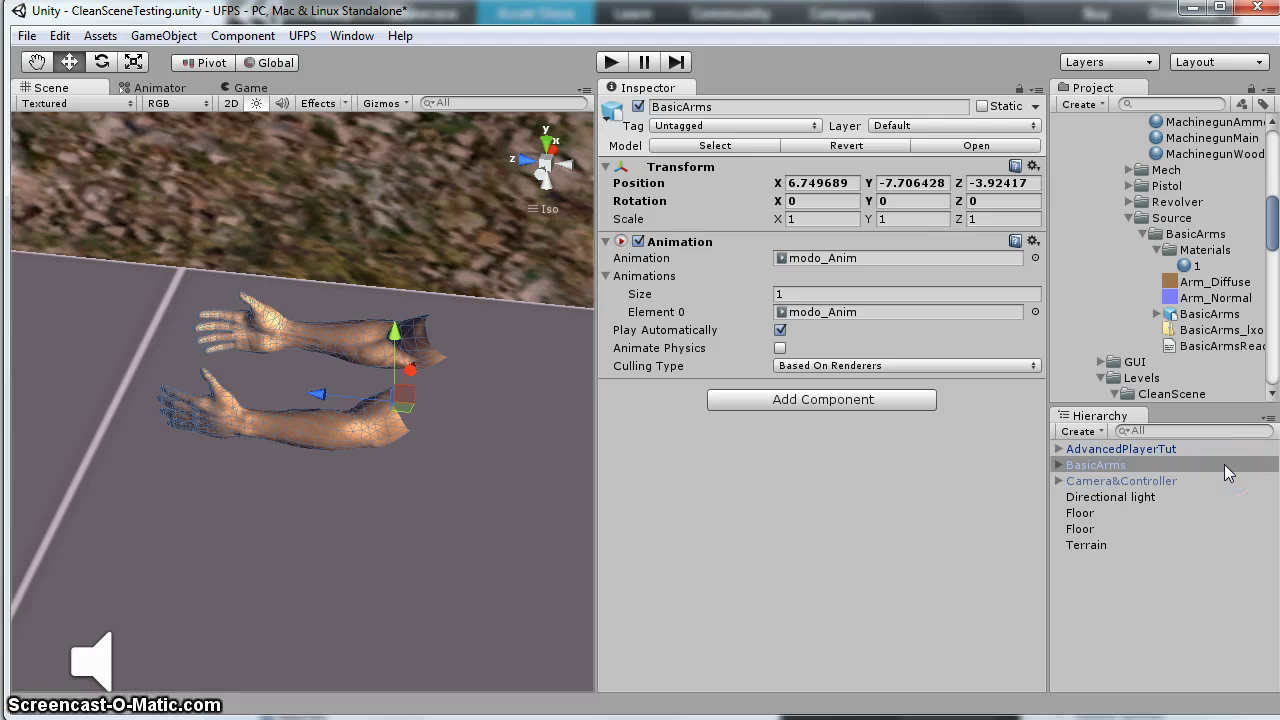
# Rename the BasicArms object in the scene as ShotgunArms
pyautogui.moveTo(1228, 473); pyautogui.dragTo(757, 117)
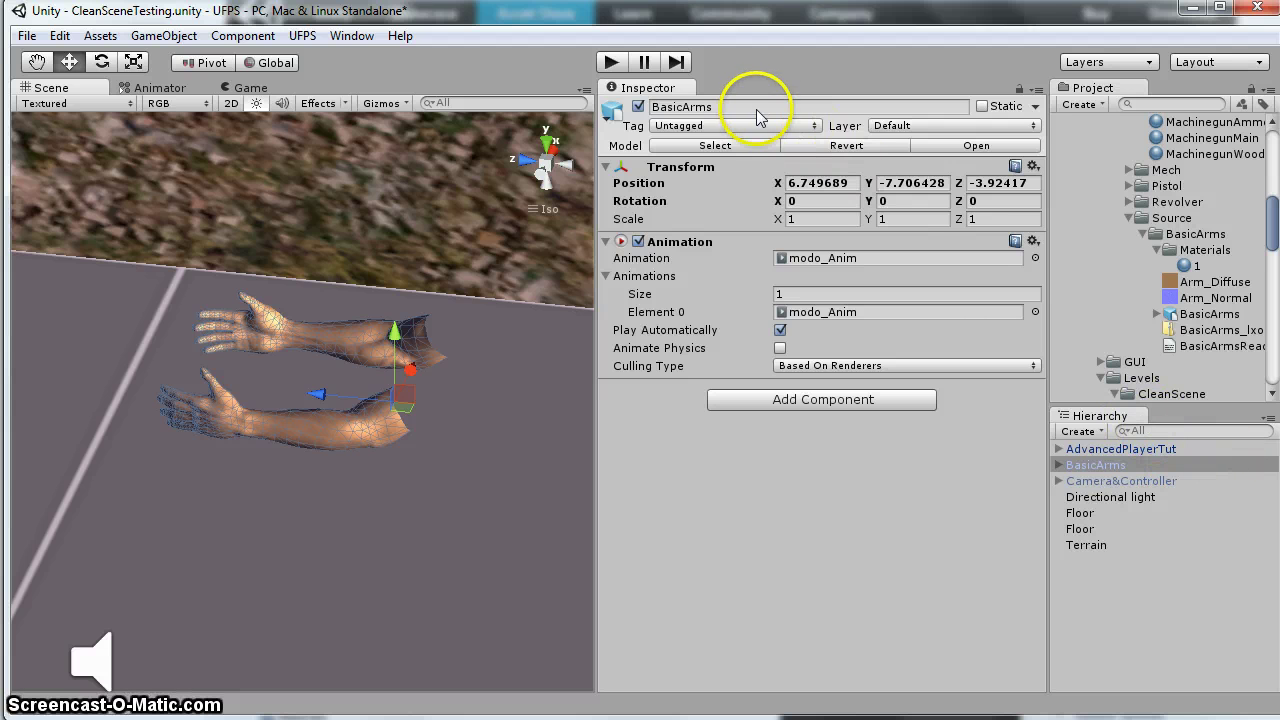
pyautogui.click(757, 110)
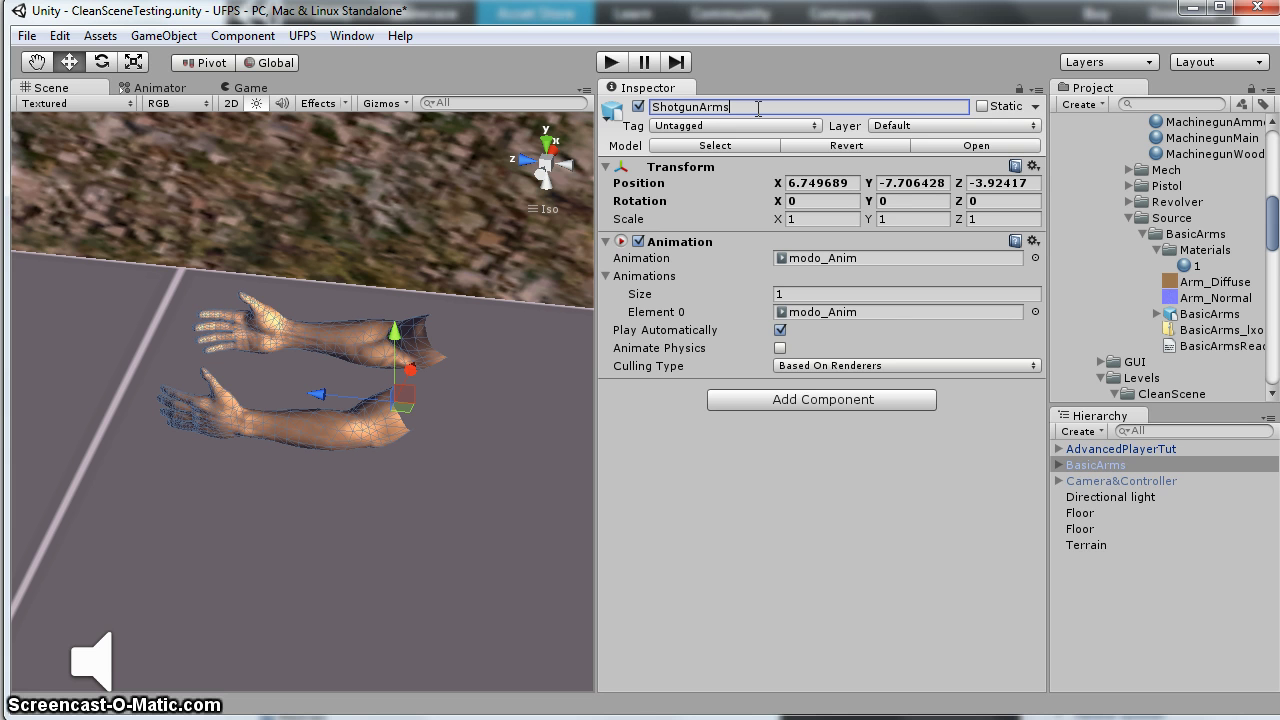
pyautogui.press('Return')
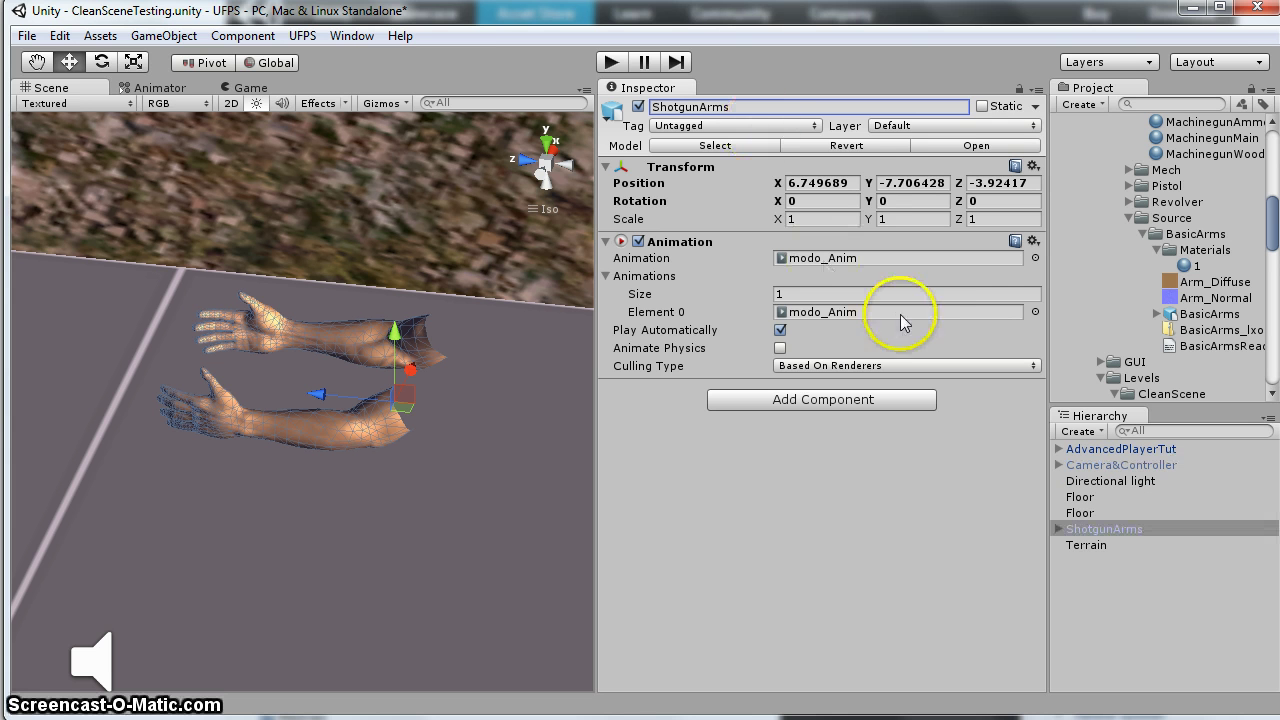
# Remove the Animation component from ShotgunArms and save the object as a prefab in the _Weapons folder
pyautogui.click(1034, 242)
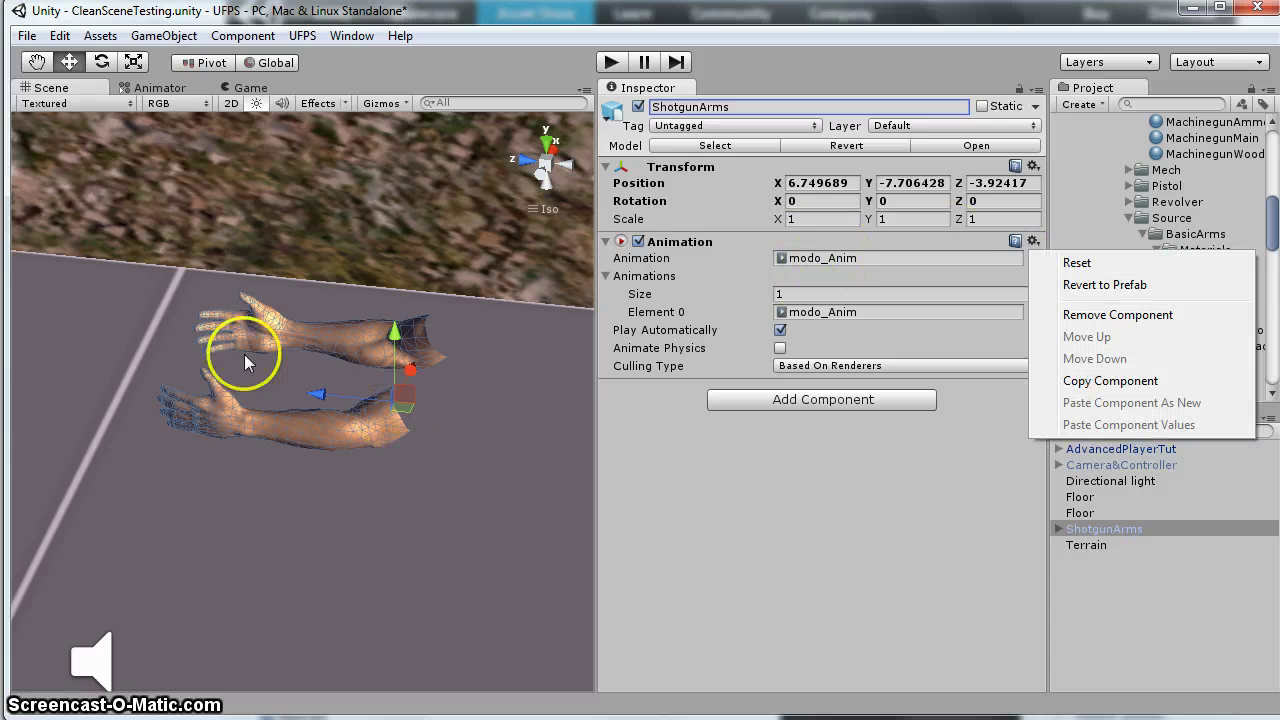
pyautogui.click(1100, 314)
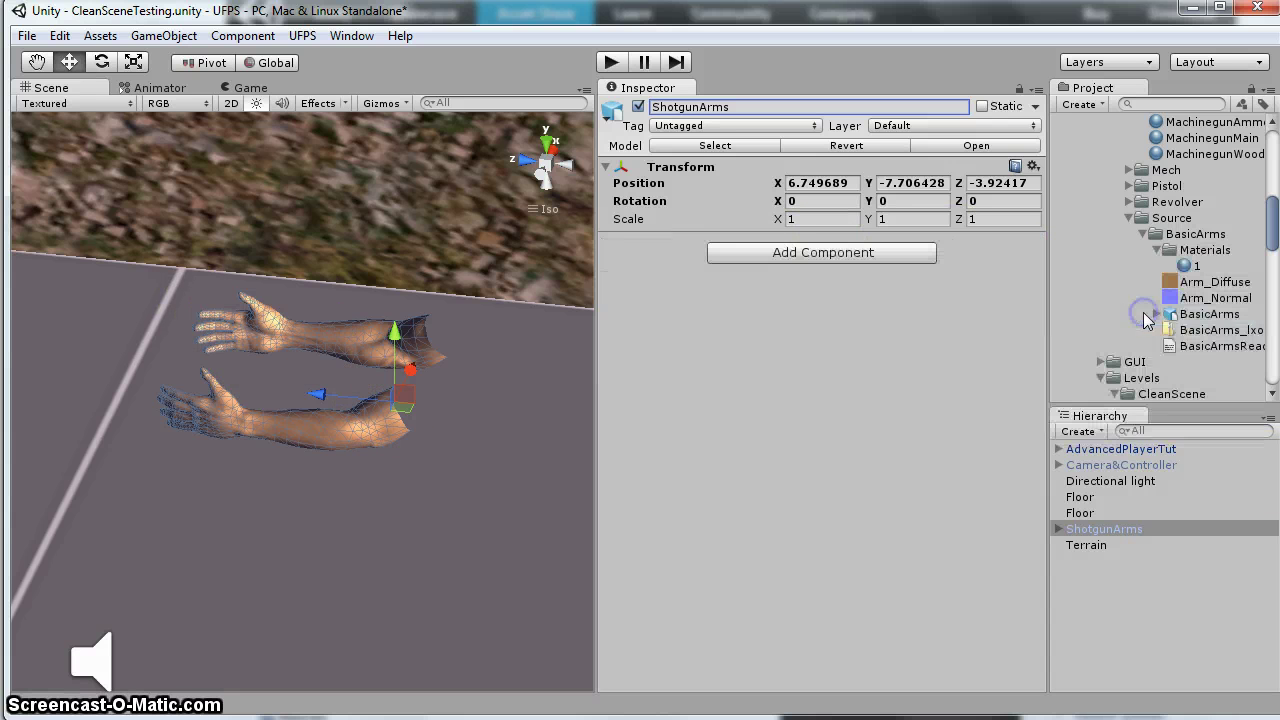
pyautogui.scroll(10, 1250, 245)
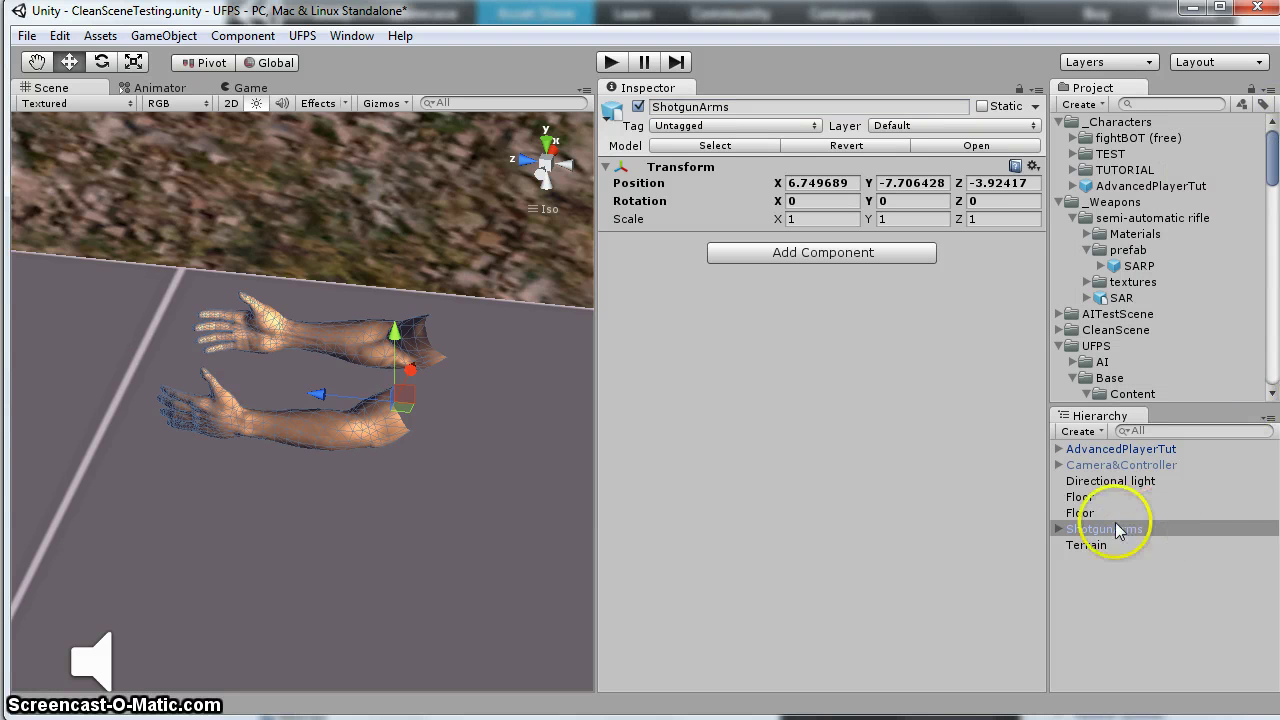
pyautogui.moveTo(1103, 535); pyautogui.dragTo(1125, 212)
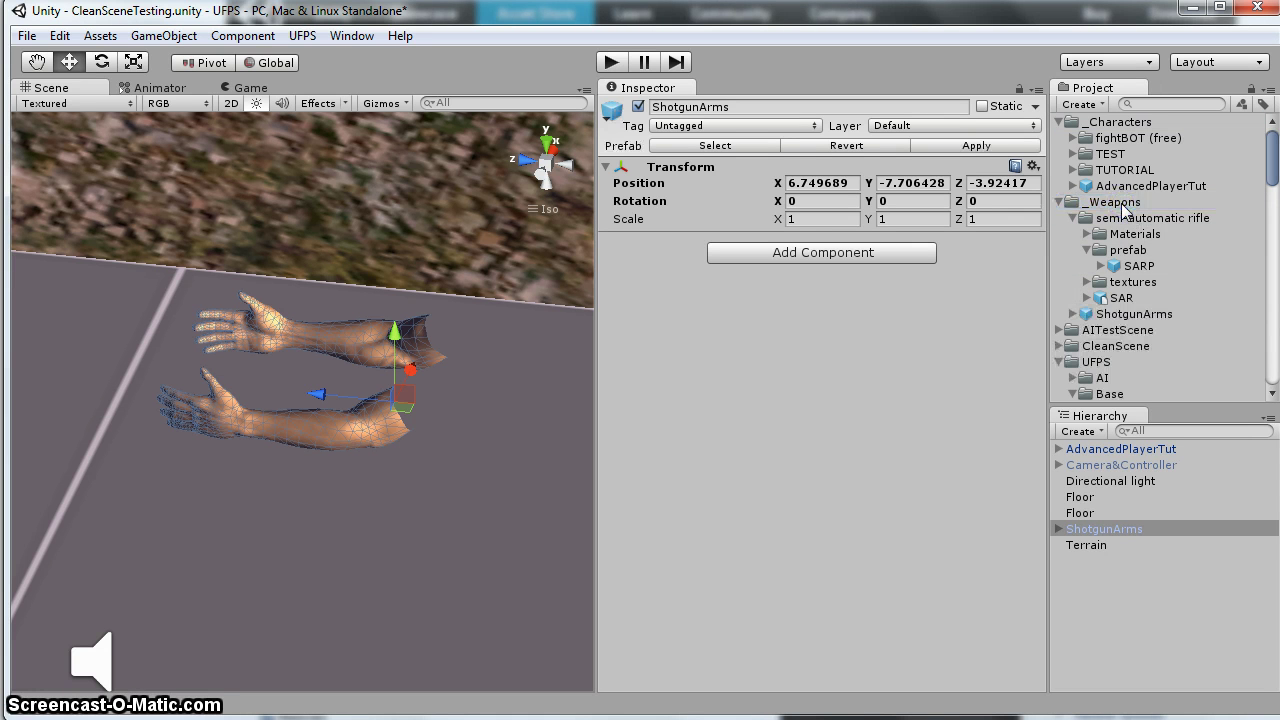
# Open the material used by the Skinned Mesh Renderer of the Home object under ShotgunArms and enlarge the Inspector
pyautogui.click(1088, 529)
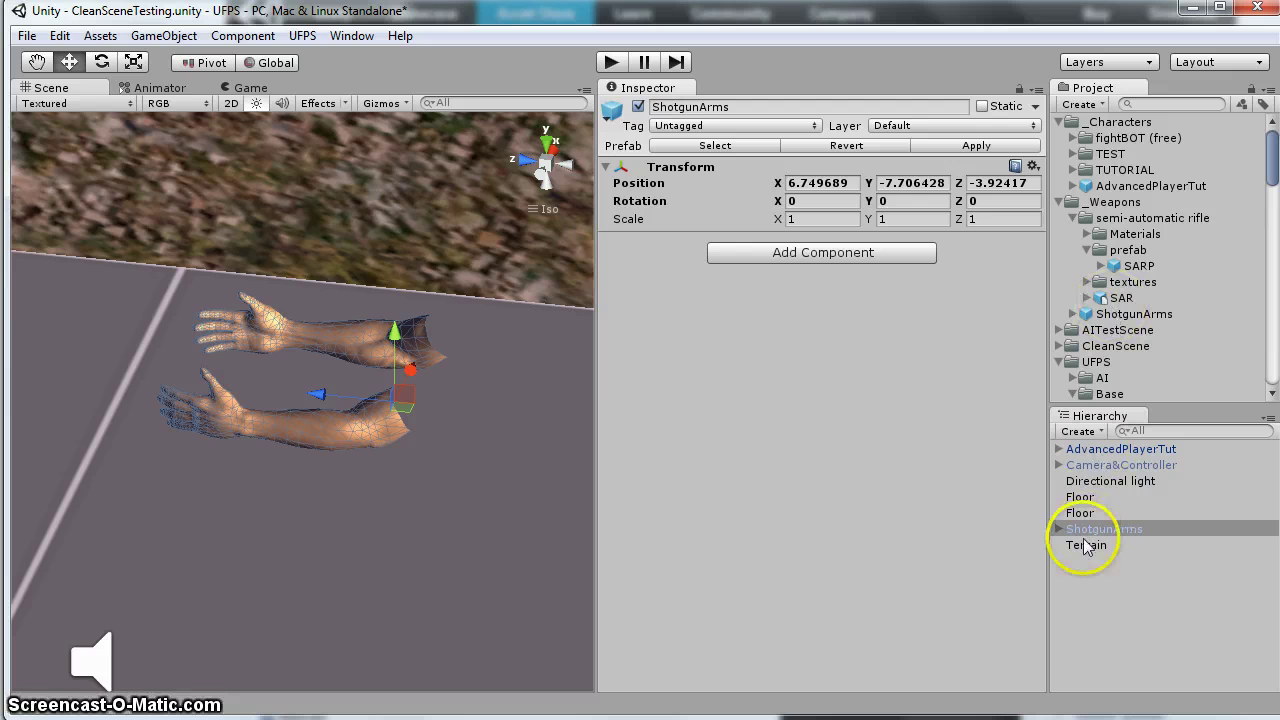
pyautogui.click(1060, 531)
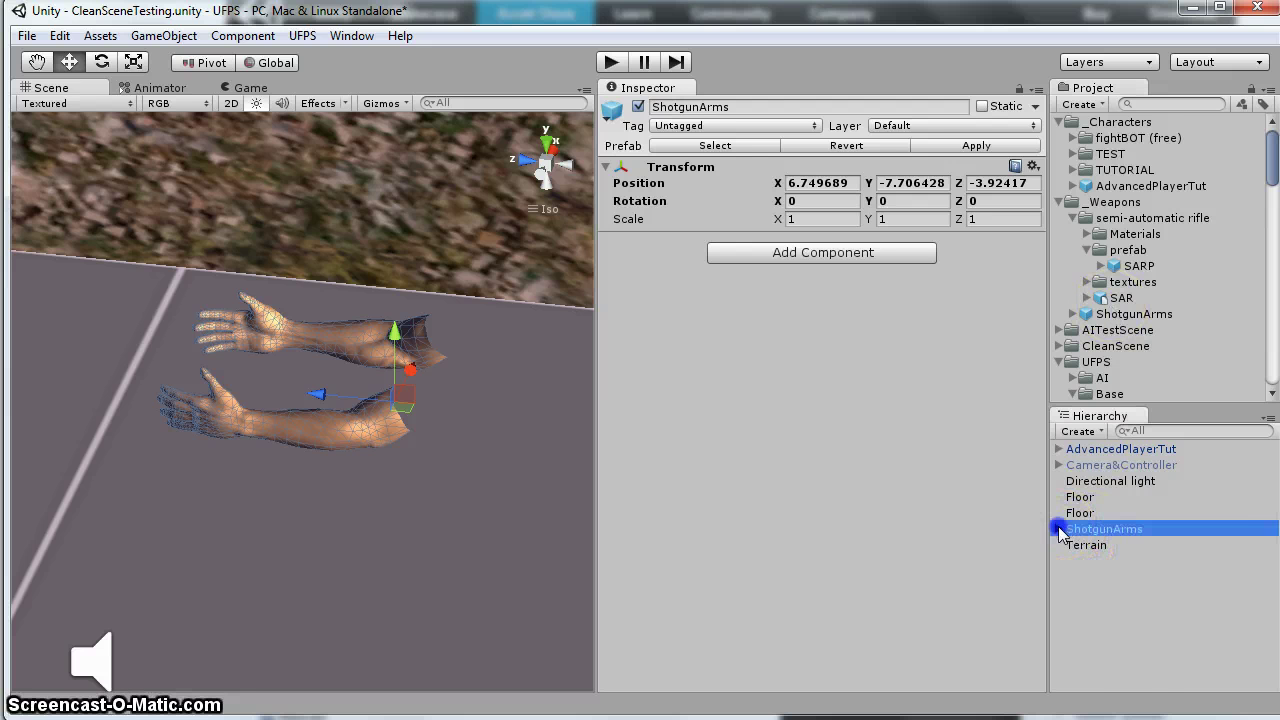
pyautogui.click(1098, 593)
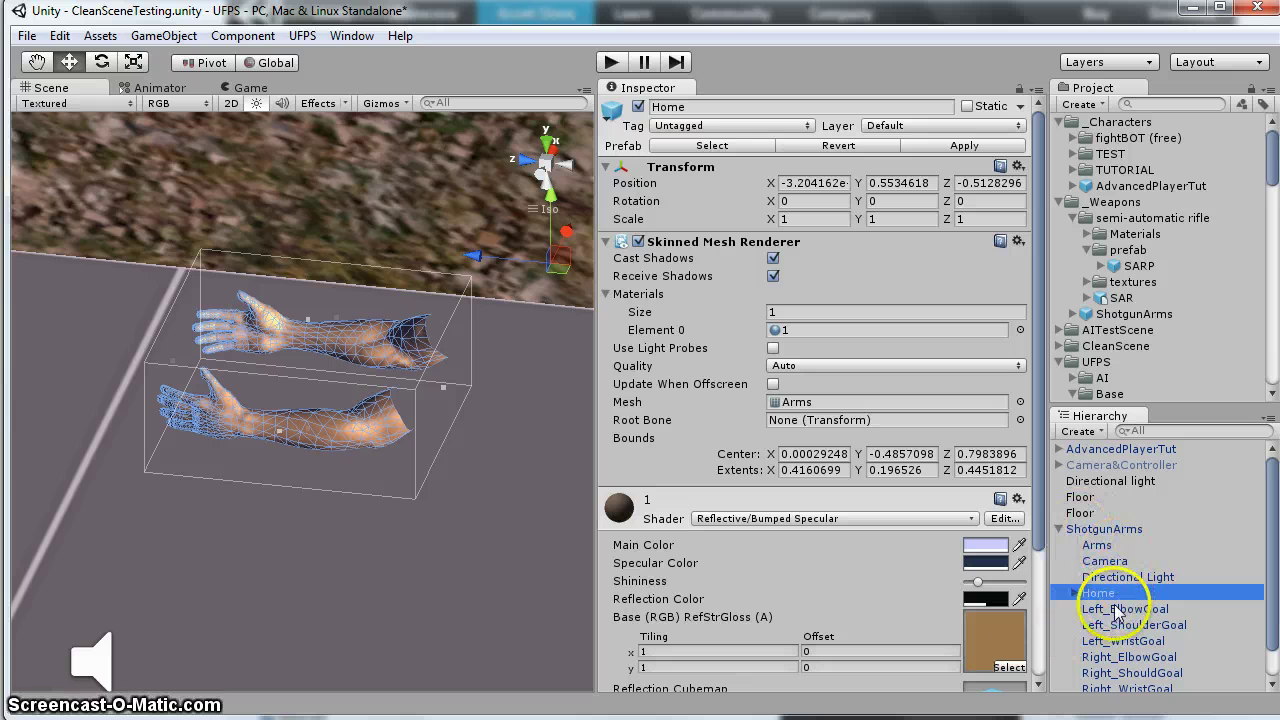
pyautogui.click(608, 295)
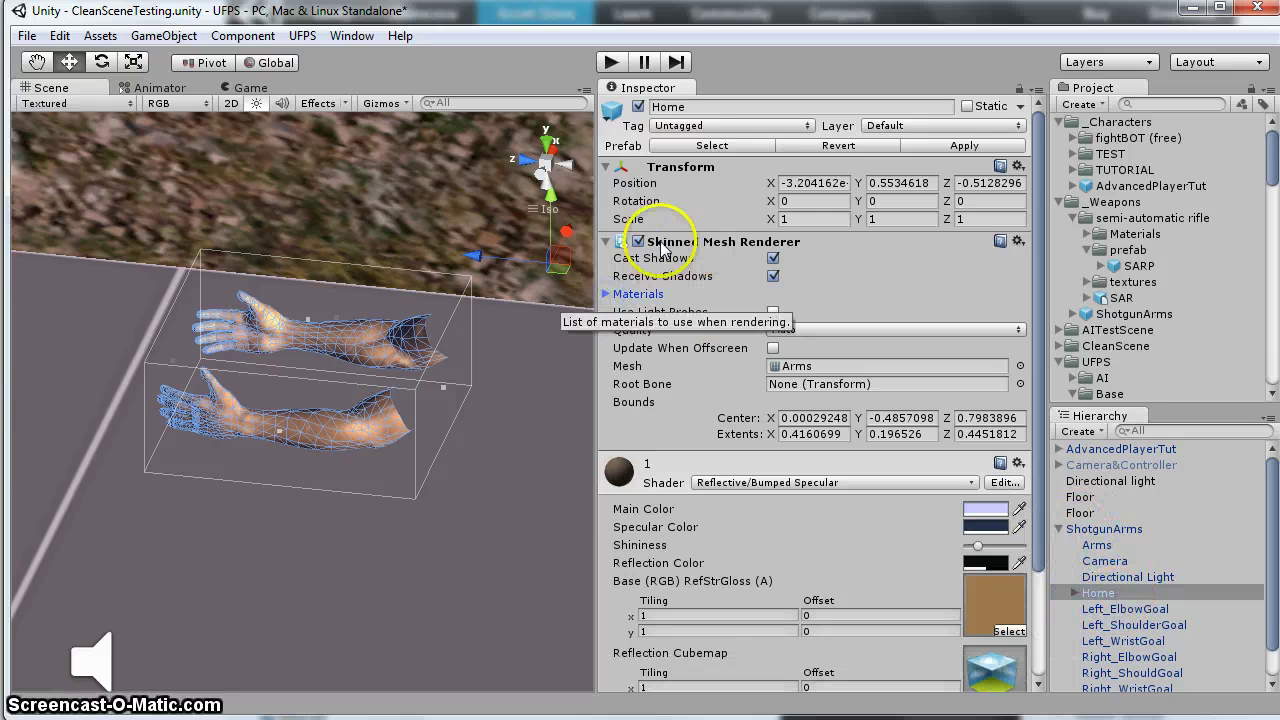
pyautogui.click(604, 293)
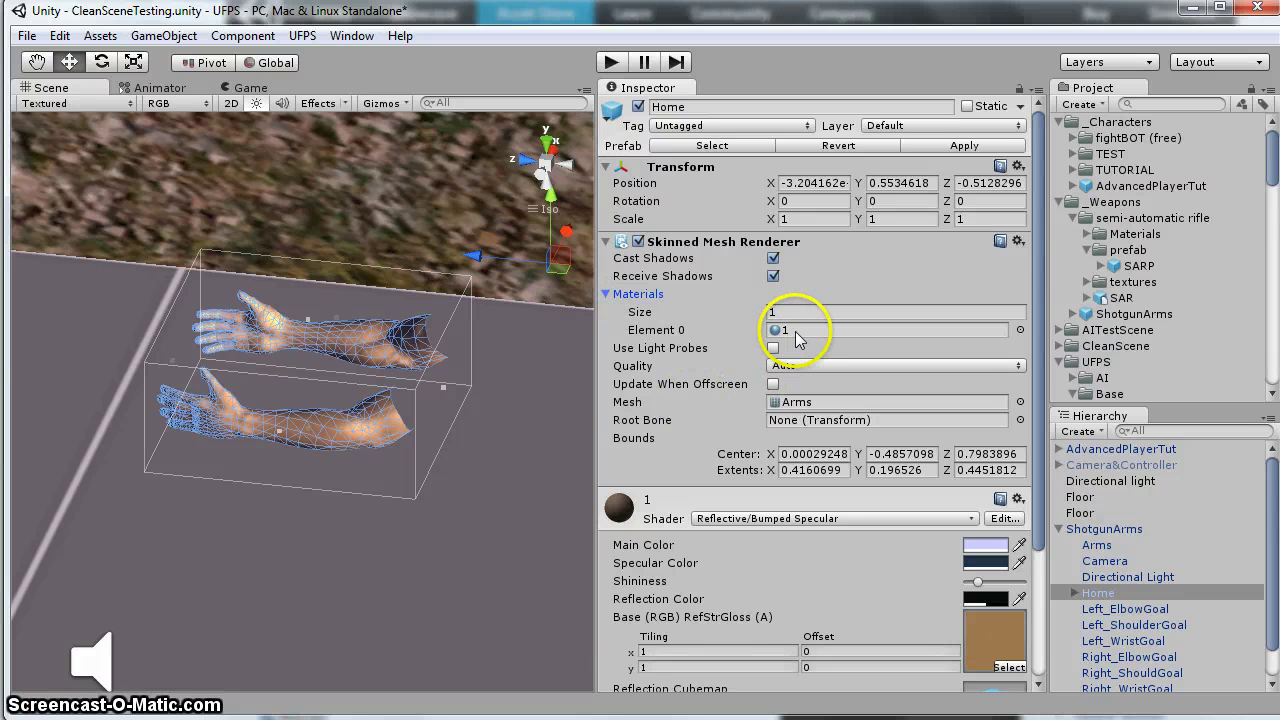
pyautogui.click(797, 332)
pyautogui.doubleClick(790, 332)
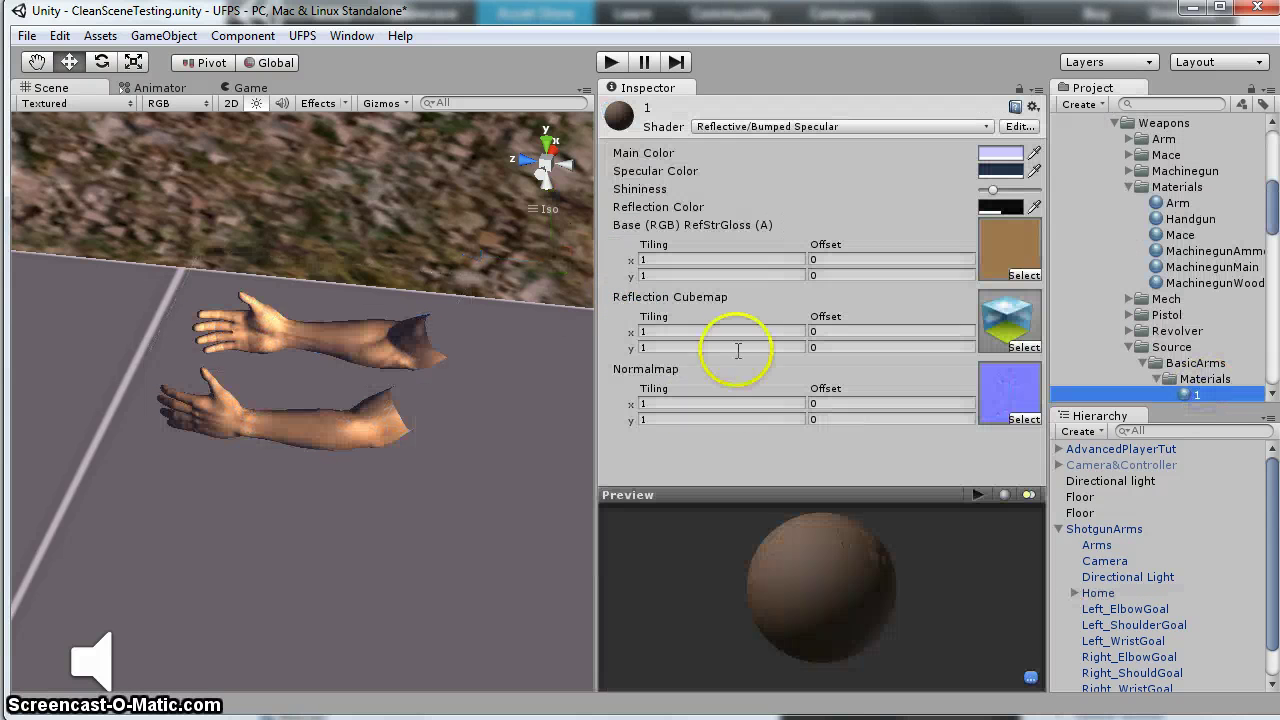
pyautogui.moveTo(598, 347); pyautogui.dragTo(449, 347)
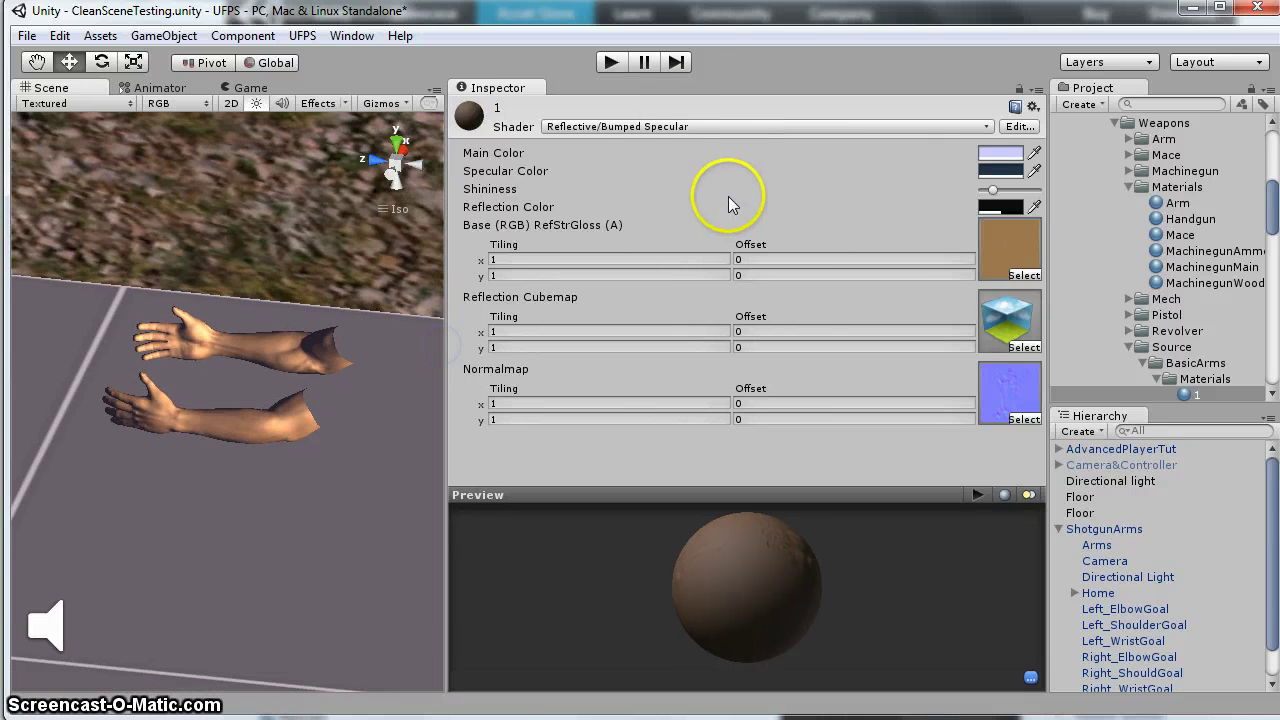
# Examine the arm material's Reflective shader options, diffuse and normal textures, reflection cubemap choices and main color
pyautogui.click(678, 127)
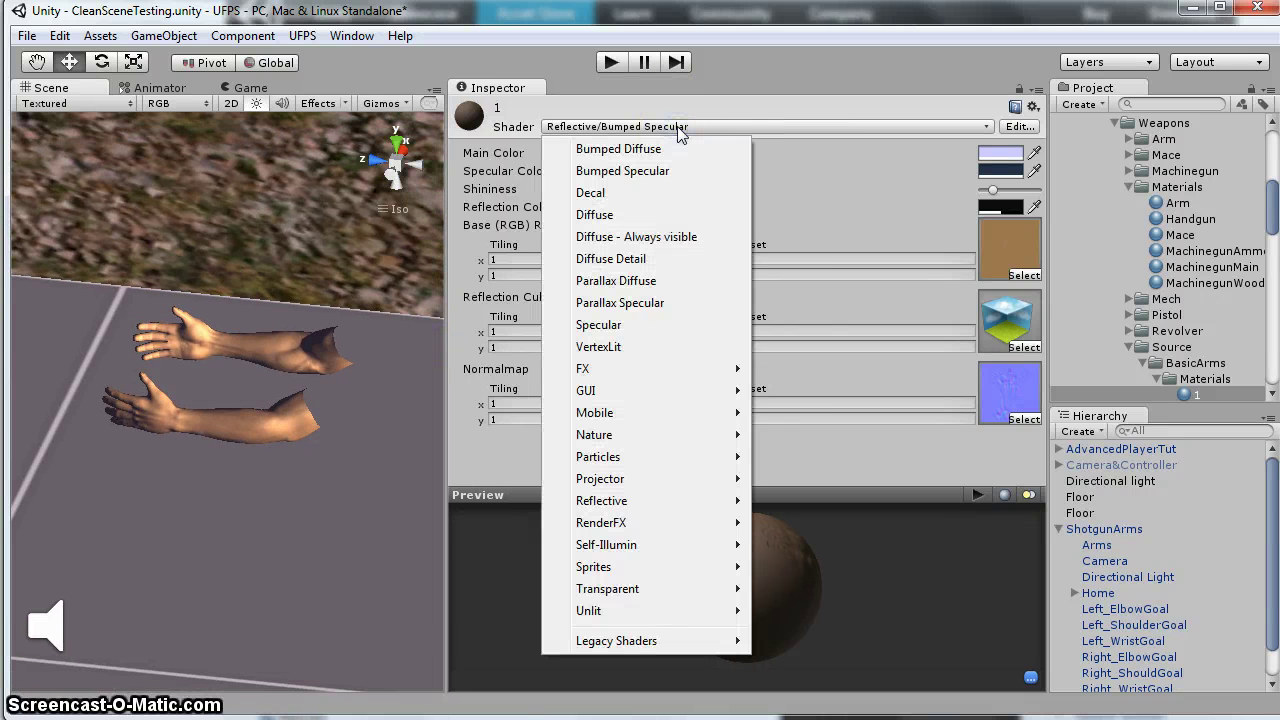
pyautogui.moveTo(628, 510)
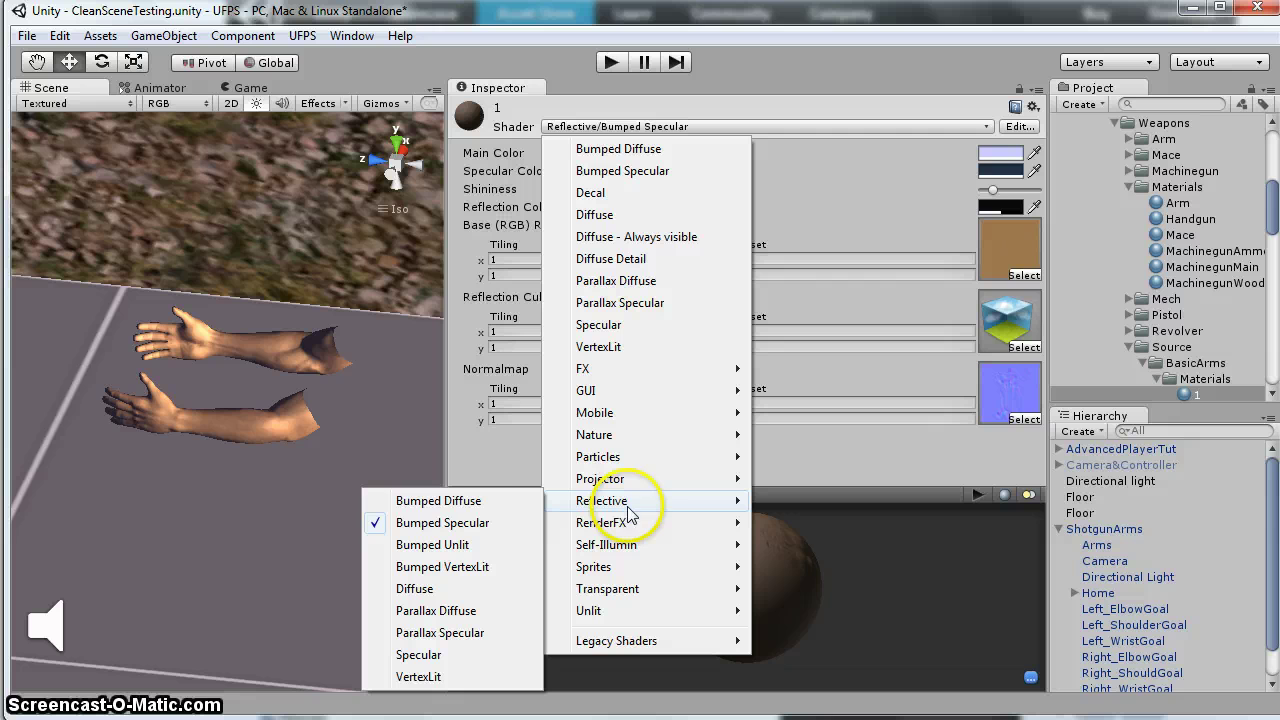
pyautogui.click(885, 100)
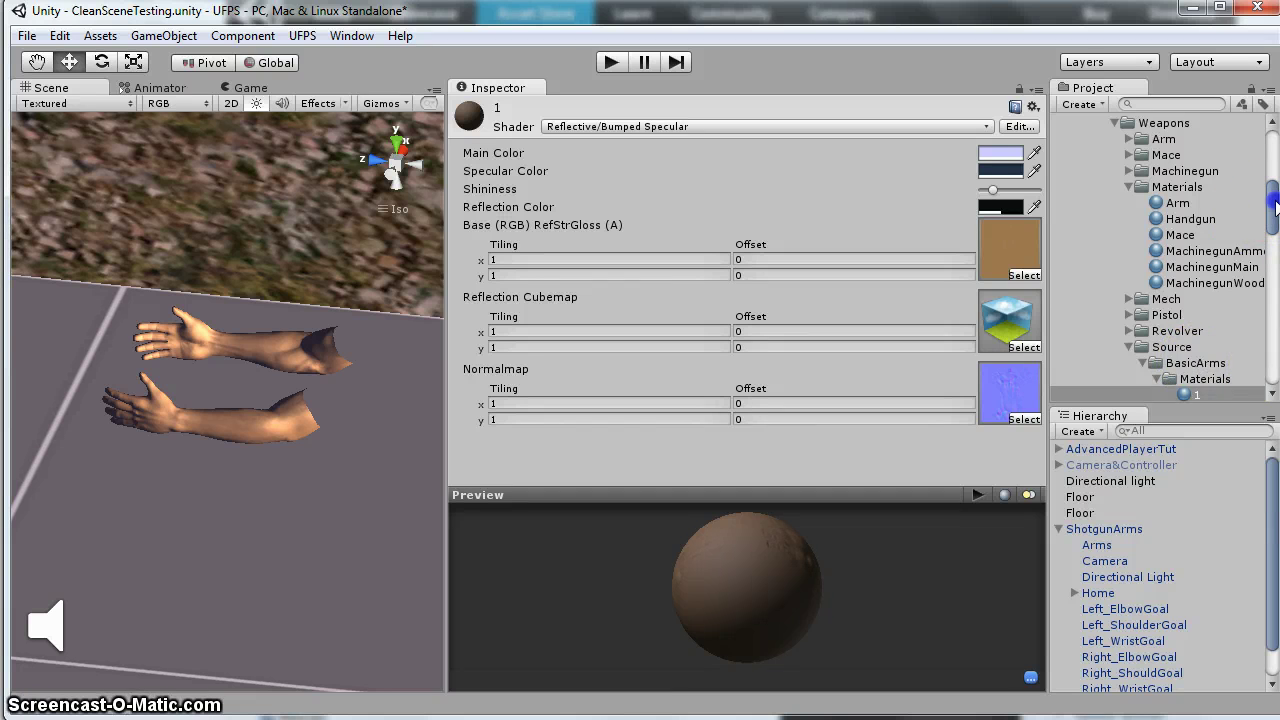
pyautogui.moveTo(1276, 205); pyautogui.dragTo(1015, 256)
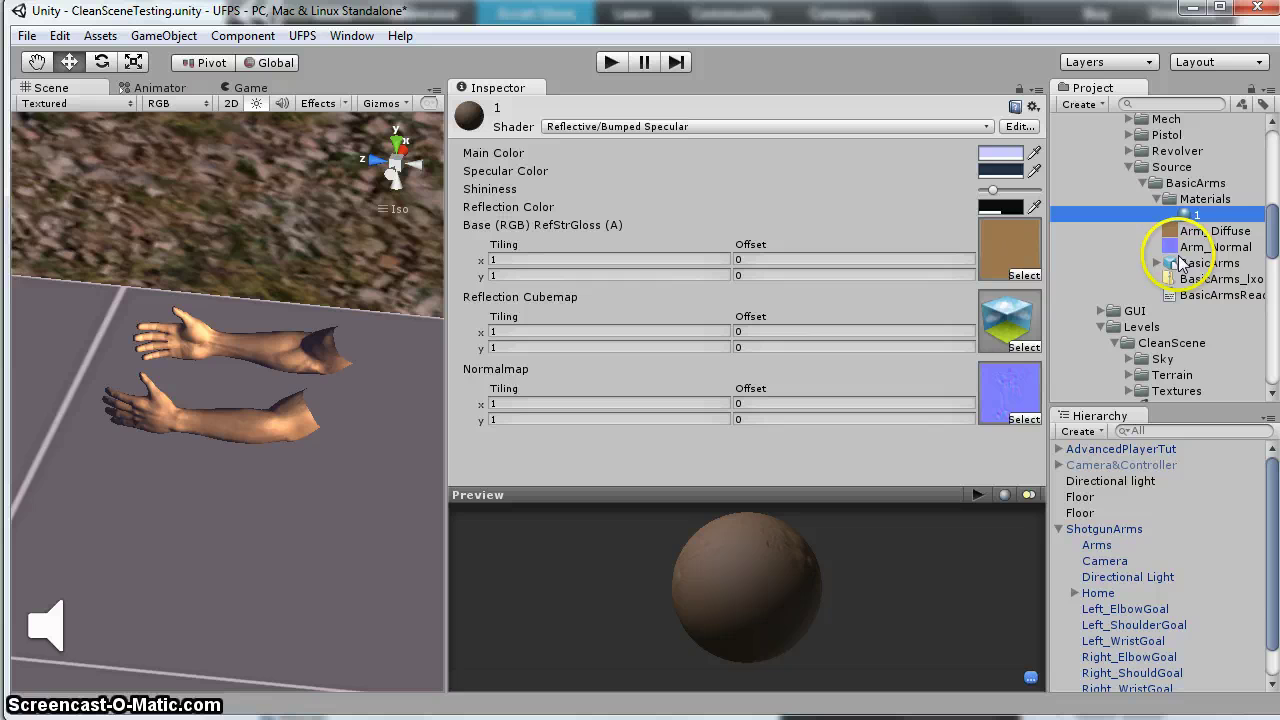
pyautogui.moveTo(1205, 247); pyautogui.dragTo(1022, 422)
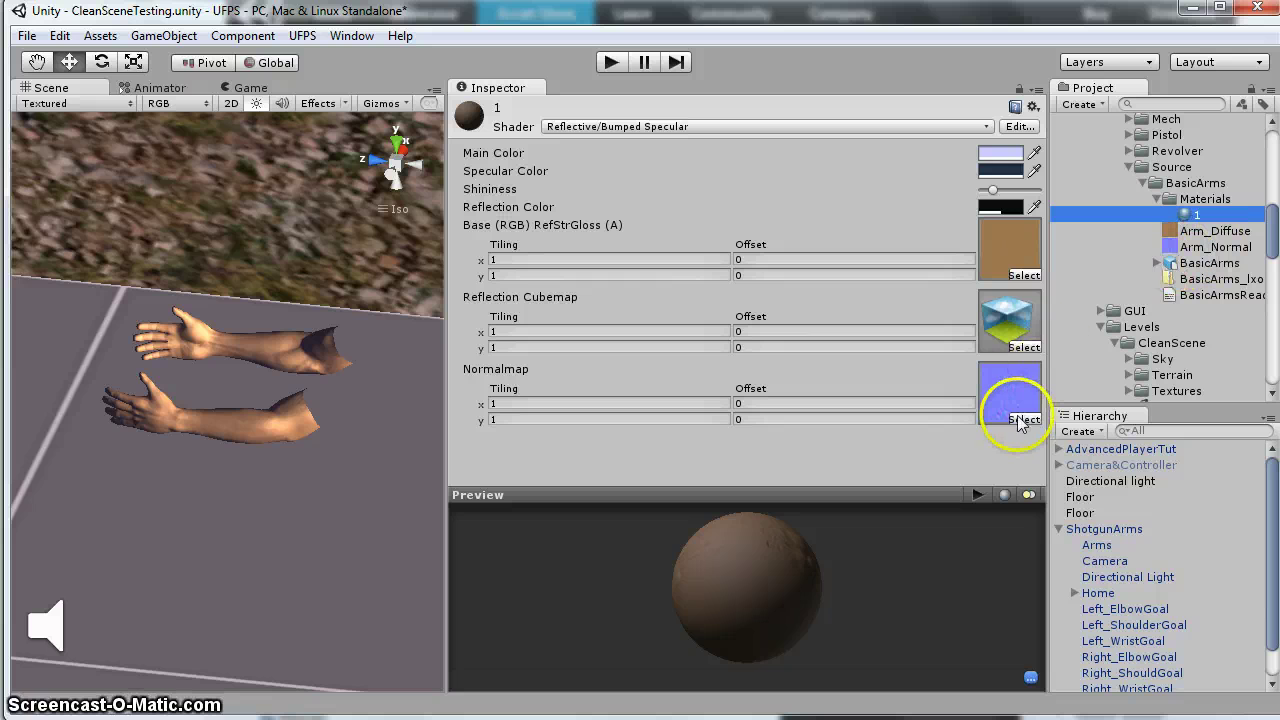
pyautogui.click(1024, 347)
pyautogui.click(275, 203)
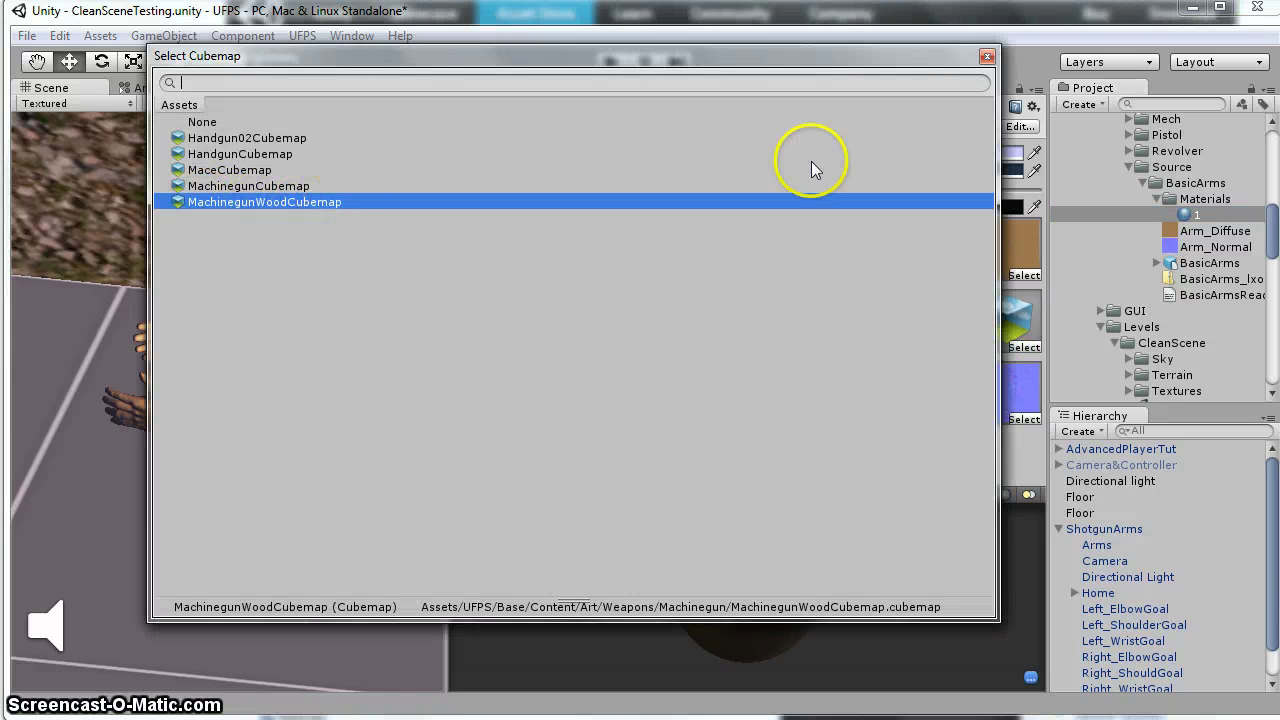
pyautogui.click(987, 56)
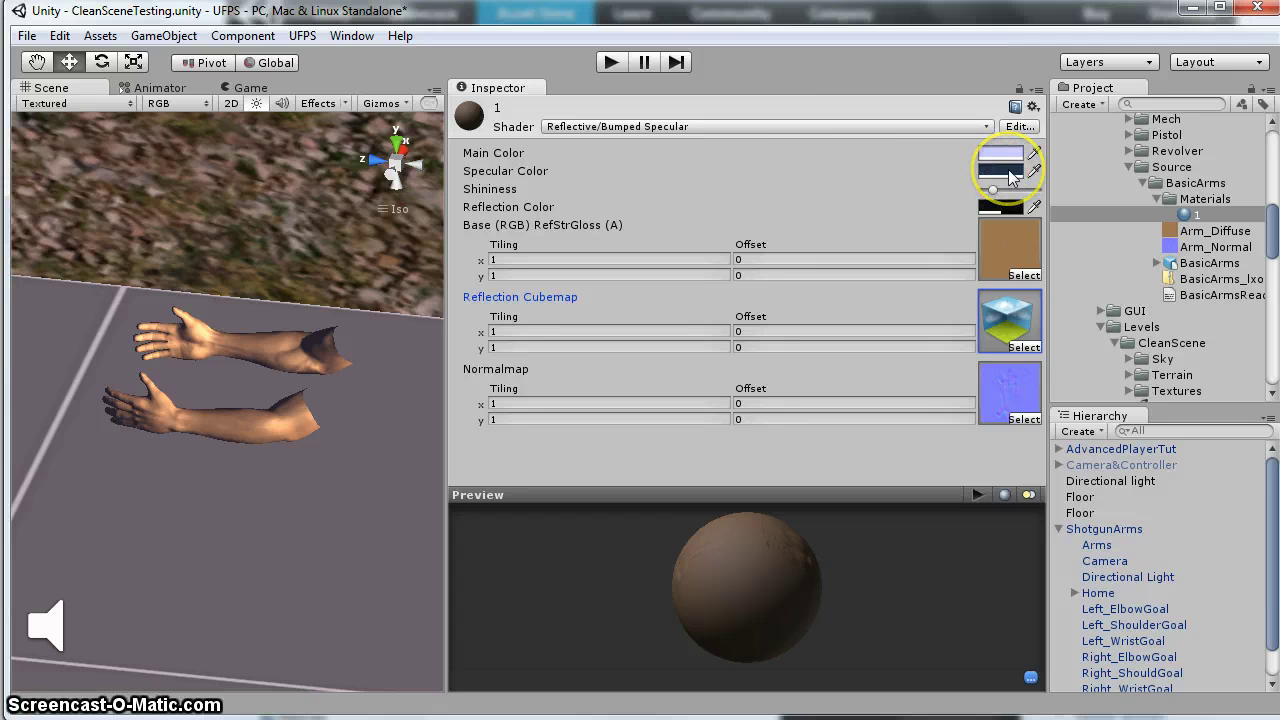
pyautogui.scroll(5, 1196, 214)
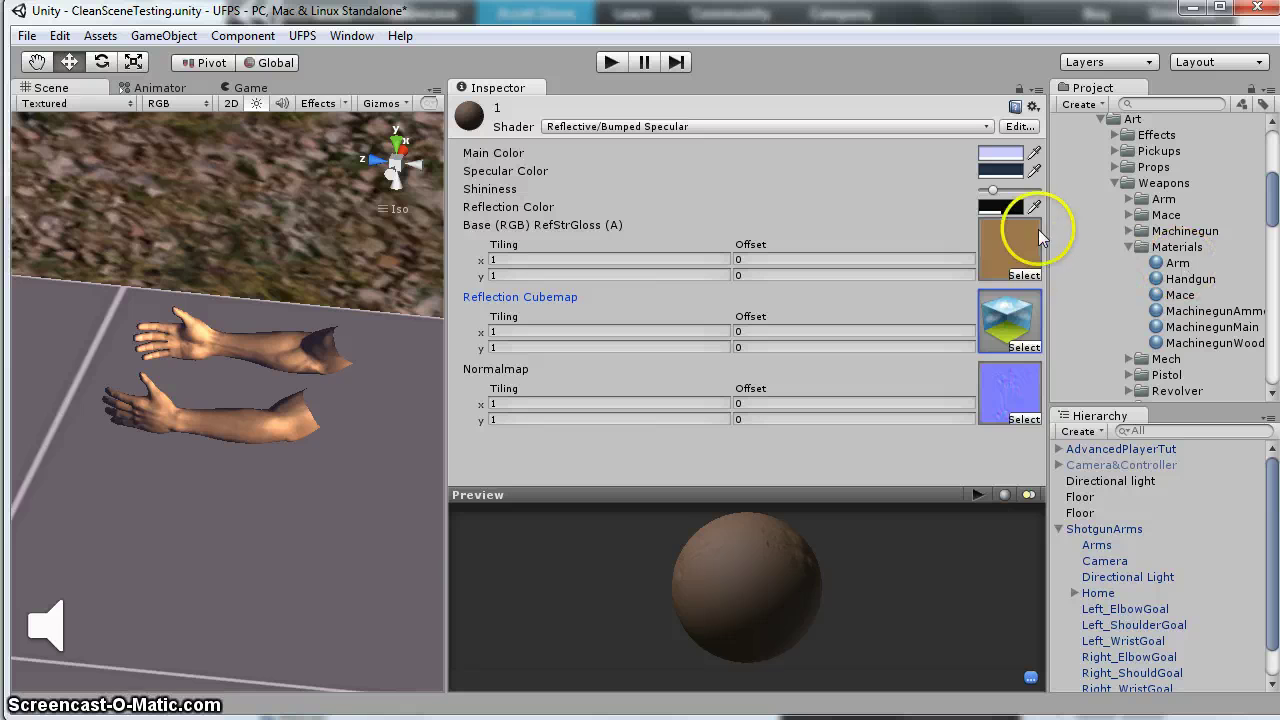
pyautogui.click(1003, 155)
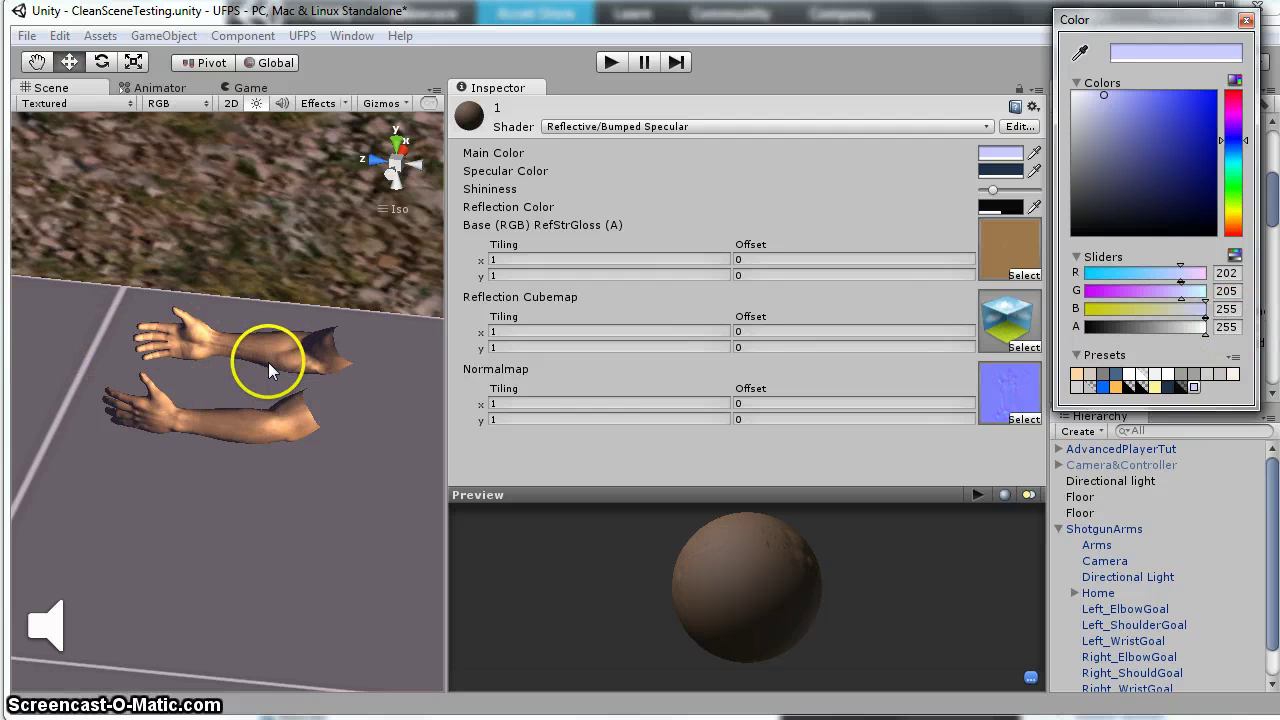
pyautogui.click(1245, 21)
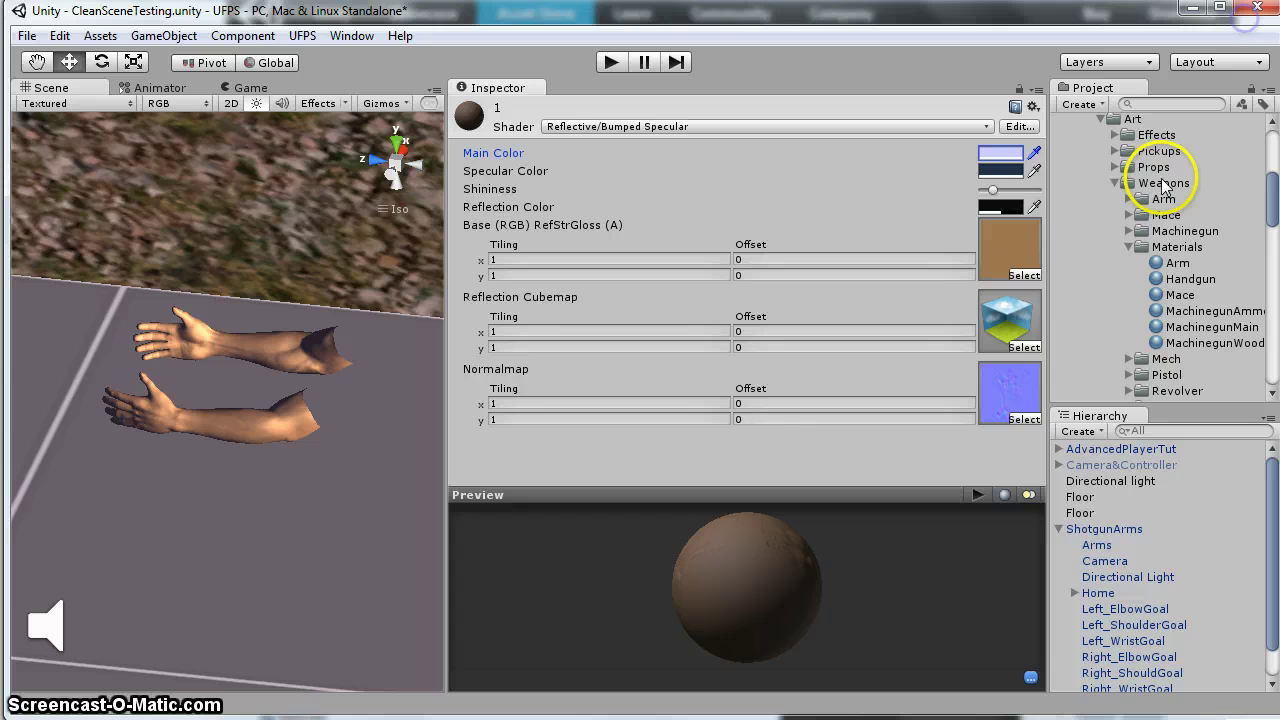
# Delete the Camera and Directional Light objects from under ShotgunArms
pyautogui.click(1098, 593)
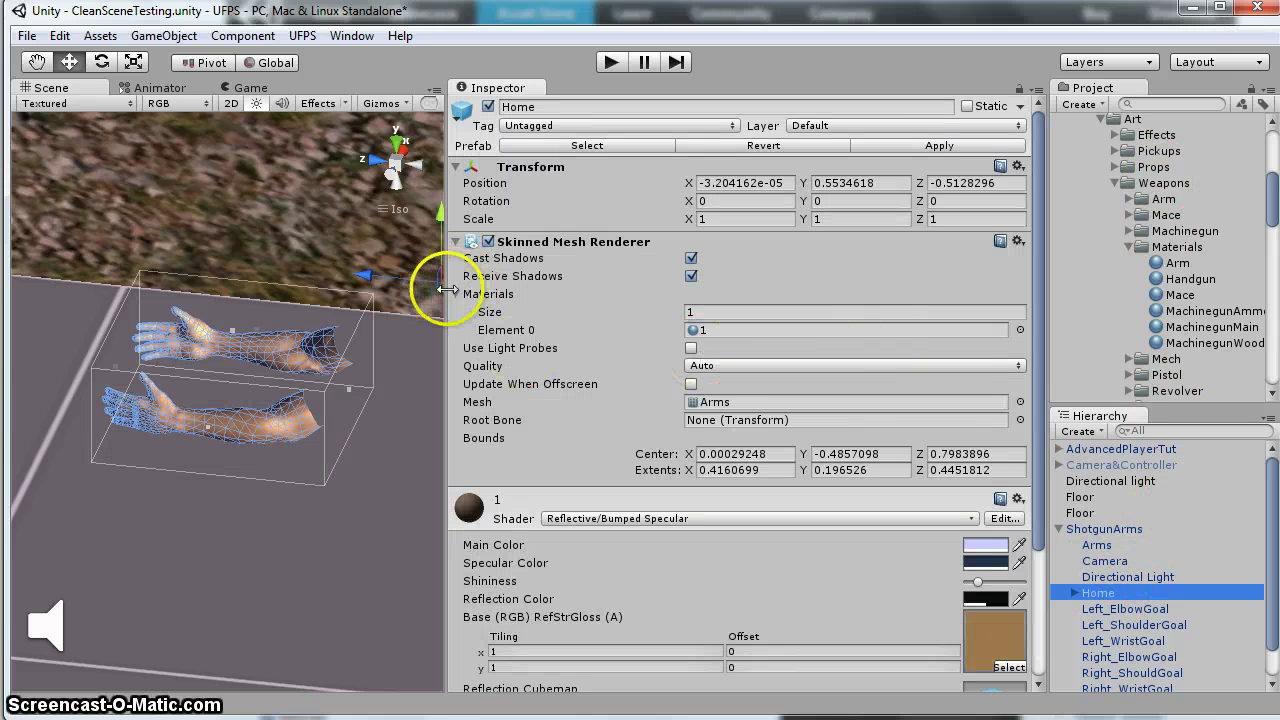
pyautogui.scroll(-2, 1178, 505)
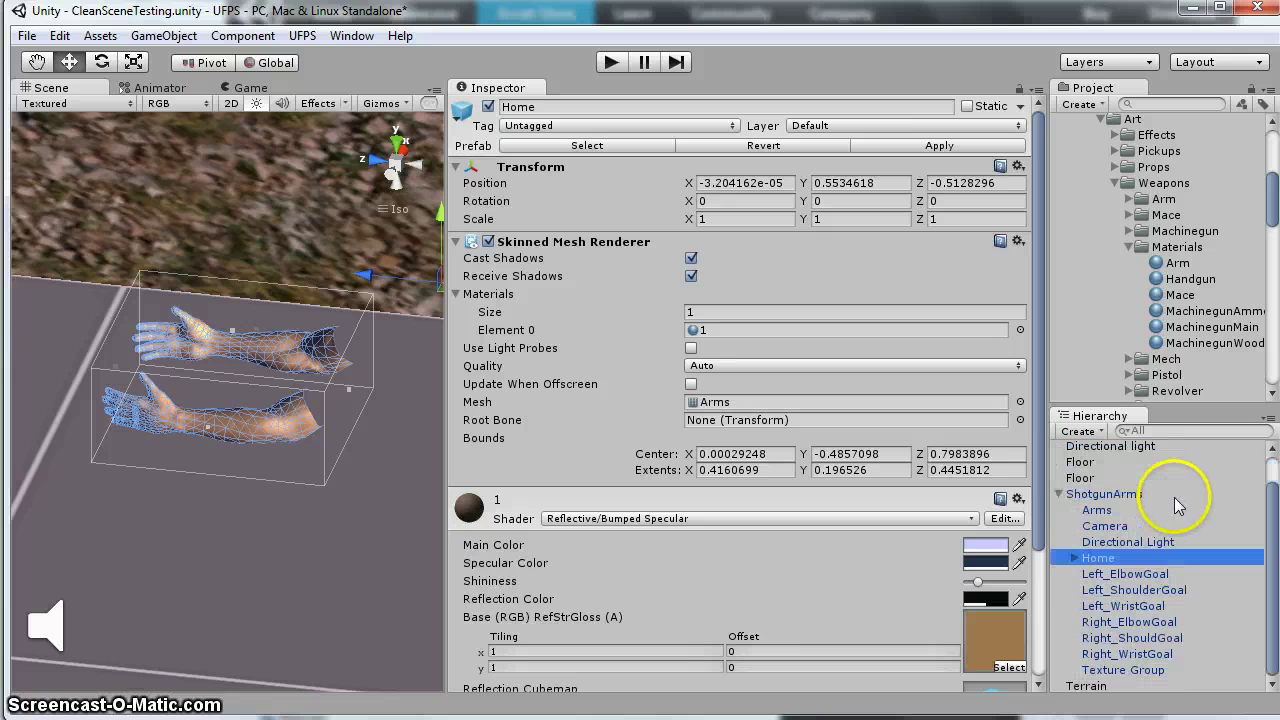
pyautogui.click(1118, 528)
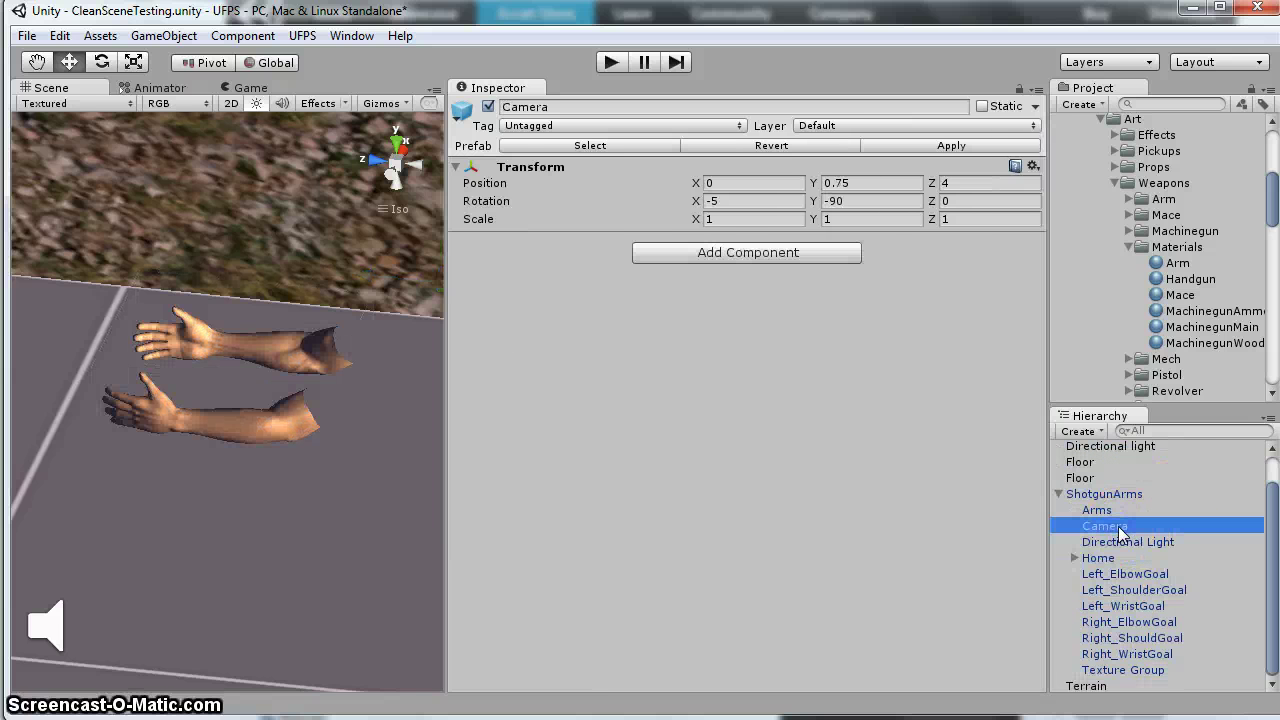
pyautogui.press('Delete')
pyautogui.click(1125, 545)
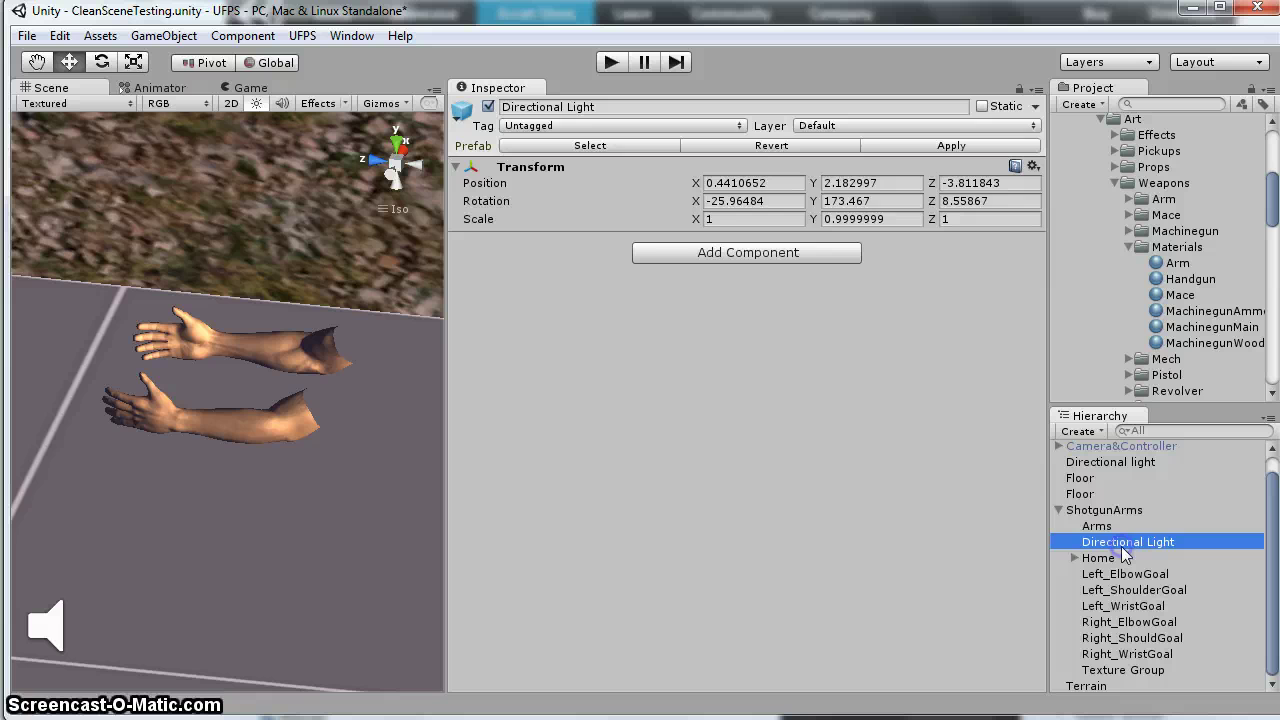
pyautogui.press('Delete')
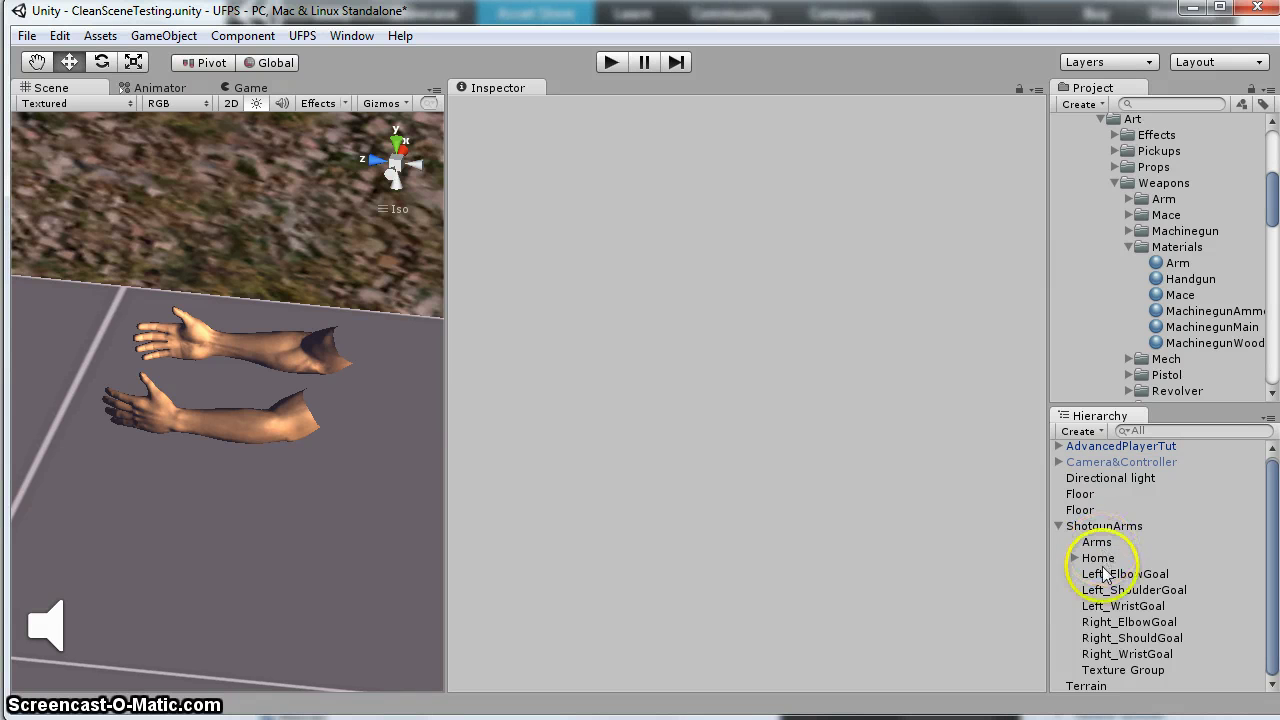
# Examine the Home object's child hierarchy under ShotgunArms and the SAR model's animation and mesh import settings
pyautogui.click(1077, 558)
pyautogui.click(1075, 558)
pyautogui.click(1218, 560)
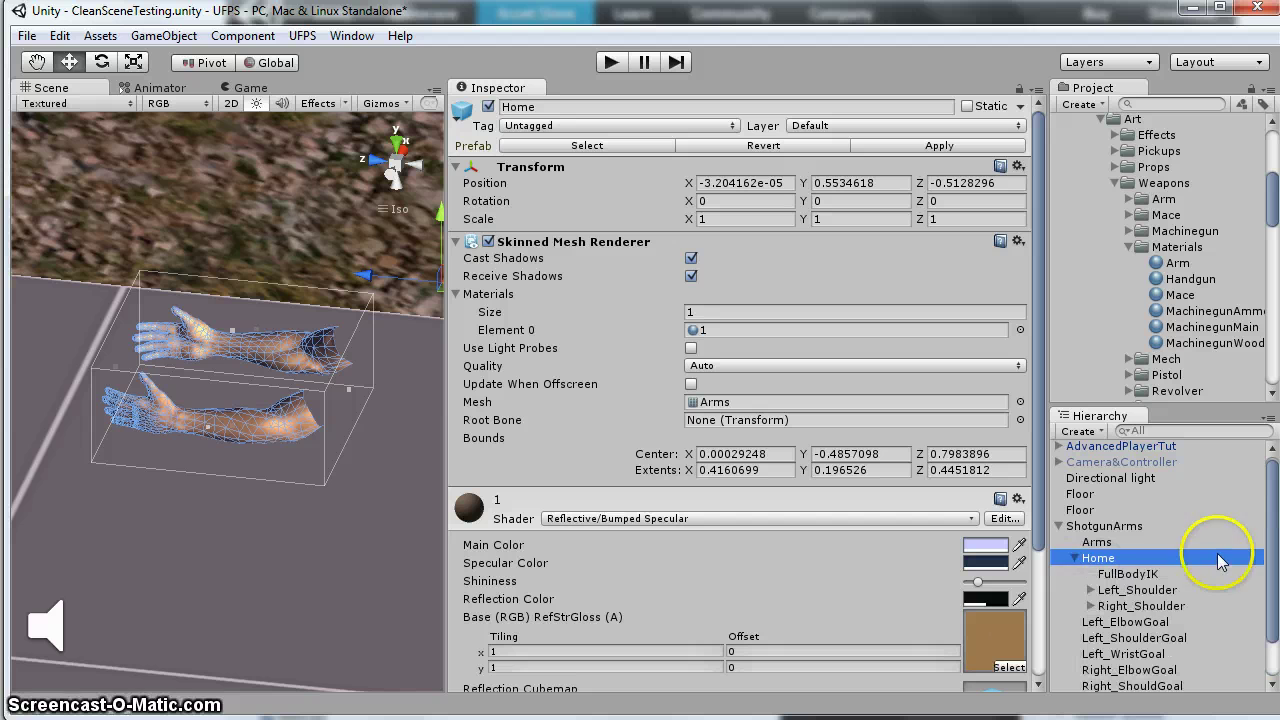
pyautogui.click(1066, 529)
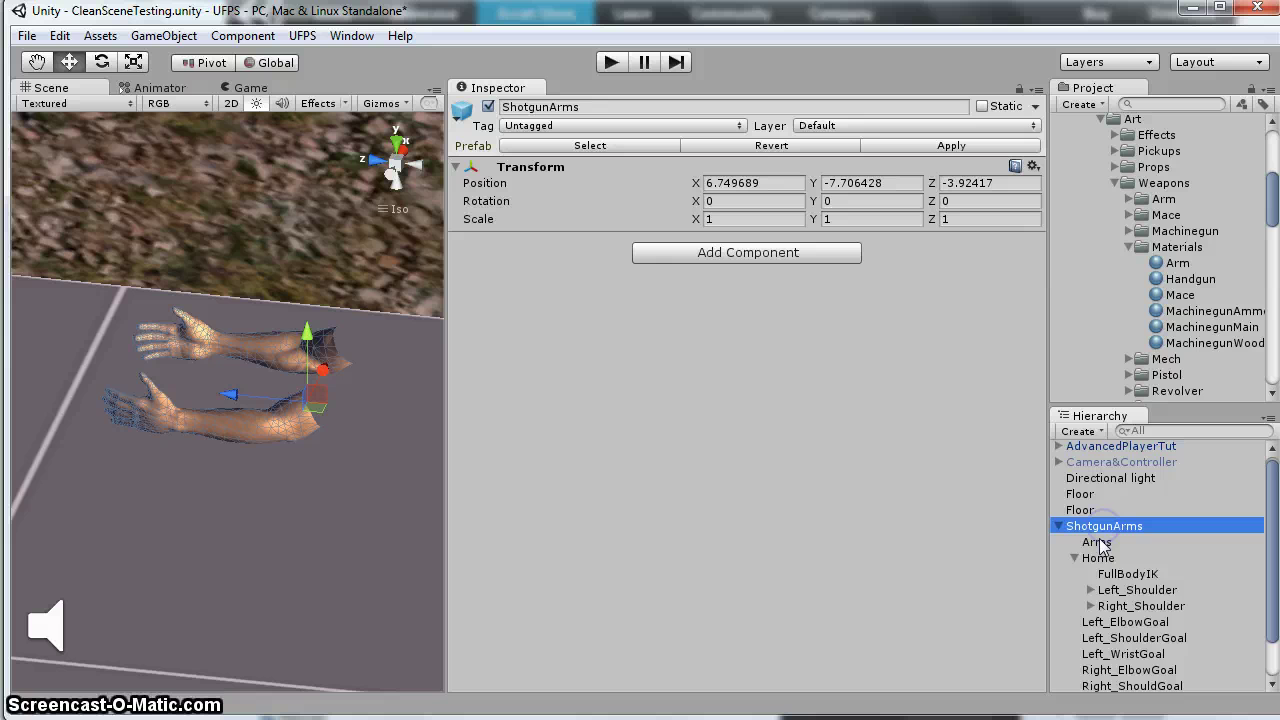
pyautogui.click(1075, 558)
pyautogui.scroll(6, 1230, 271)
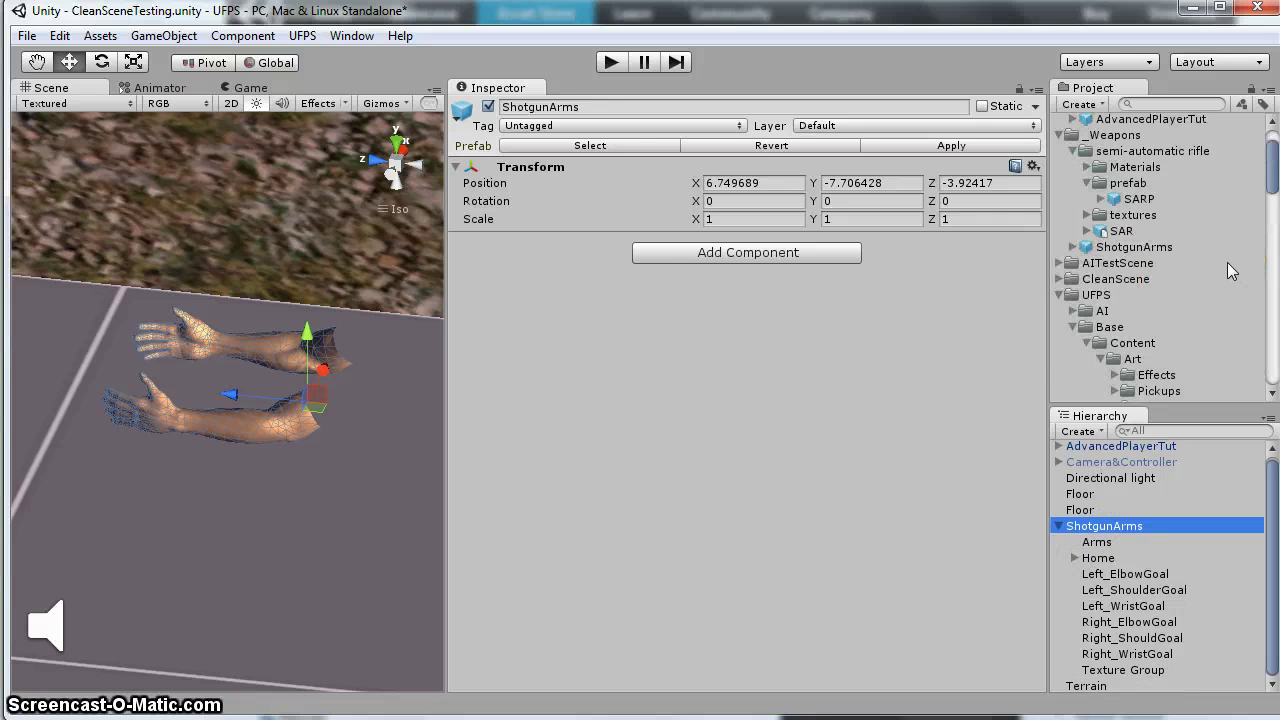
pyautogui.click(1120, 298)
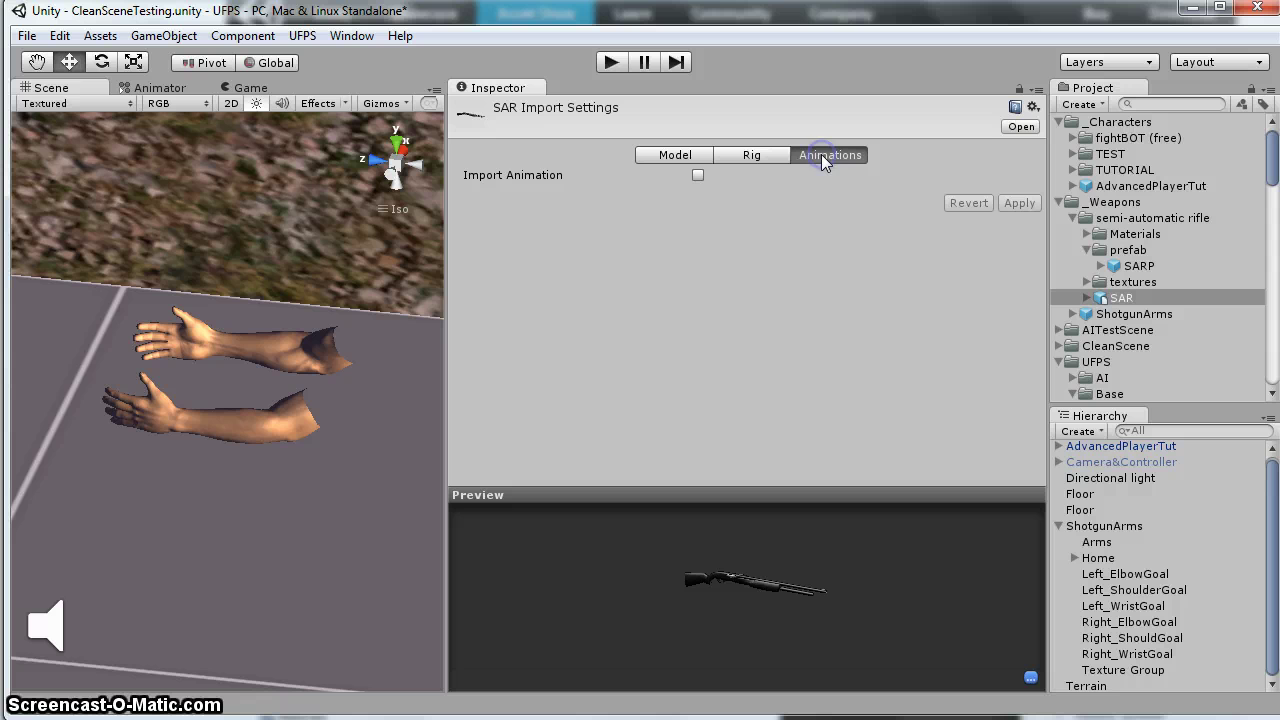
pyautogui.click(667, 154)
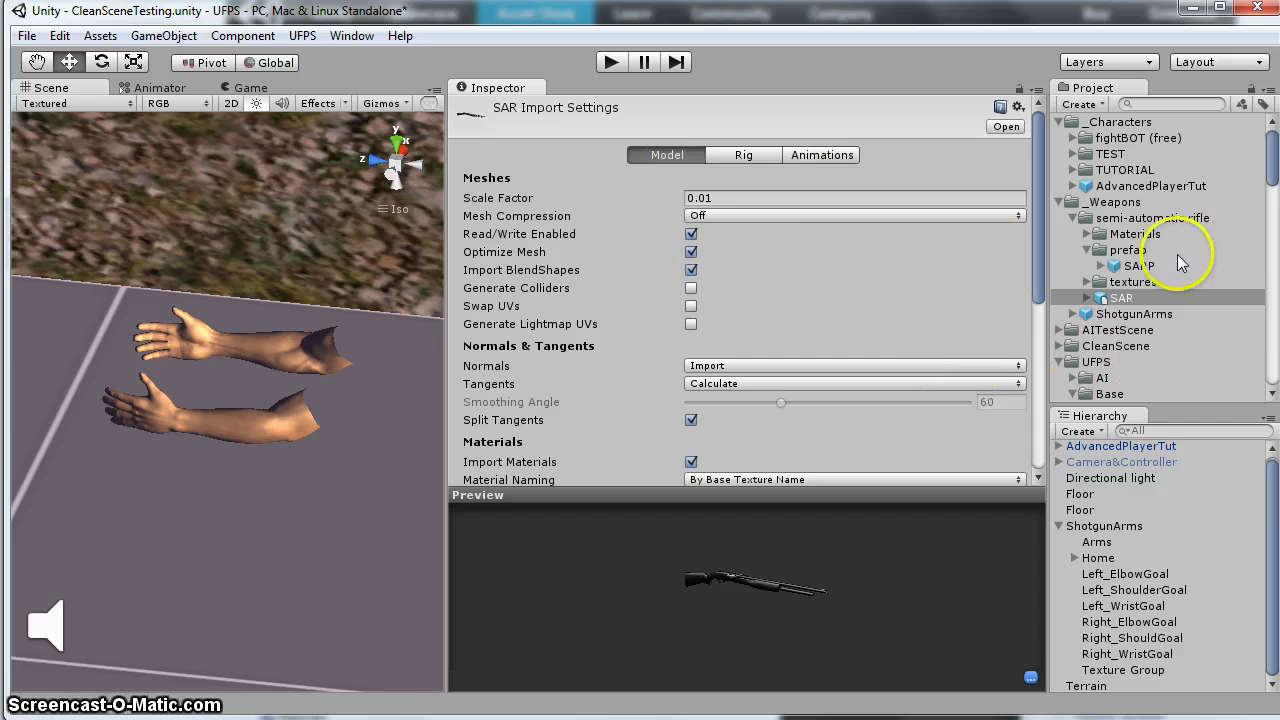
# Add the SARP prefab from the semi-automatic rifle folder to the scene as a child of ShotgunArms
pyautogui.click(1137, 267)
pyautogui.click(1140, 274)
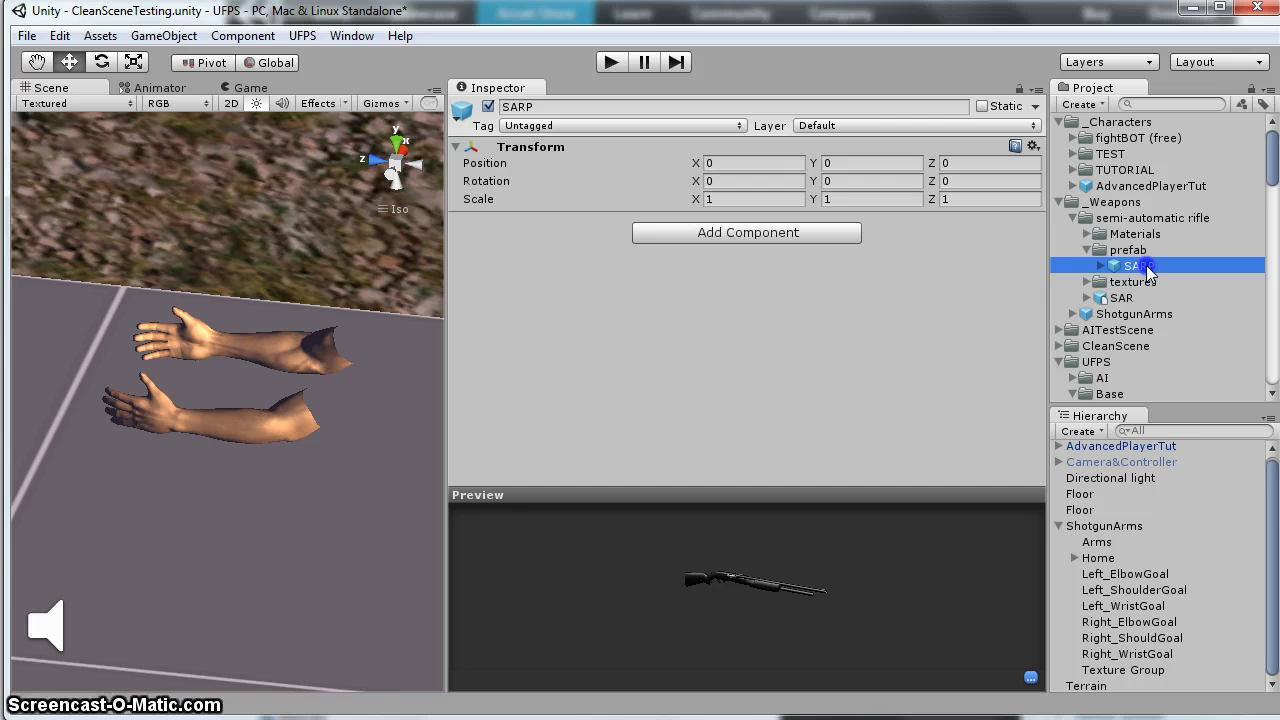
pyautogui.moveTo(1148, 273); pyautogui.dragTo(1113, 537)
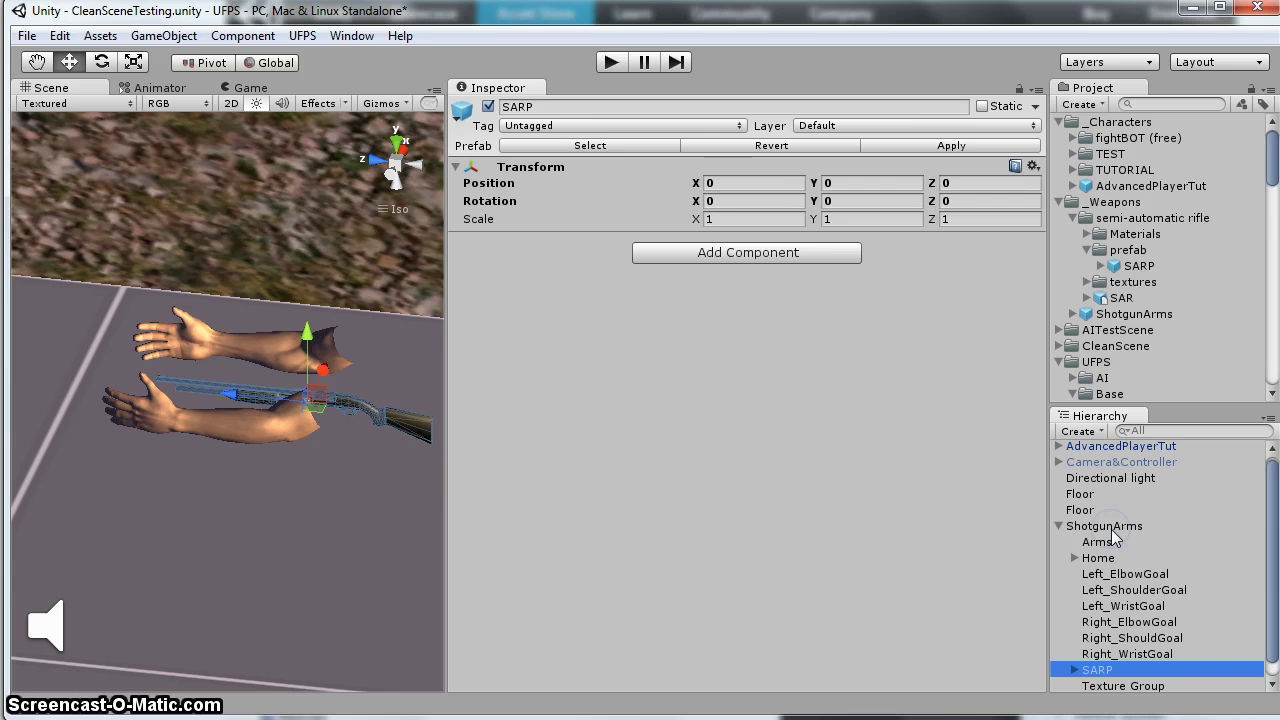
# Set the scale of the SARP object to 1.8 on the X, Y and Z axes
pyautogui.click(731, 216)
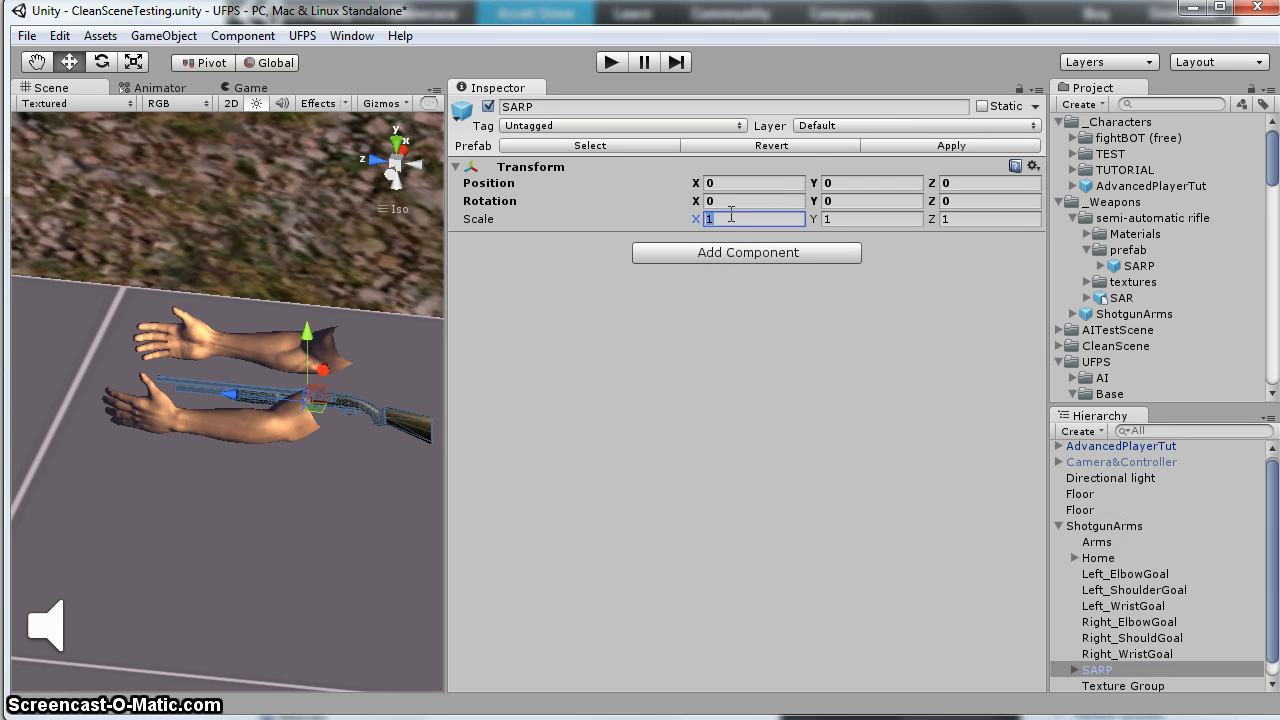
pyautogui.write('1.8')
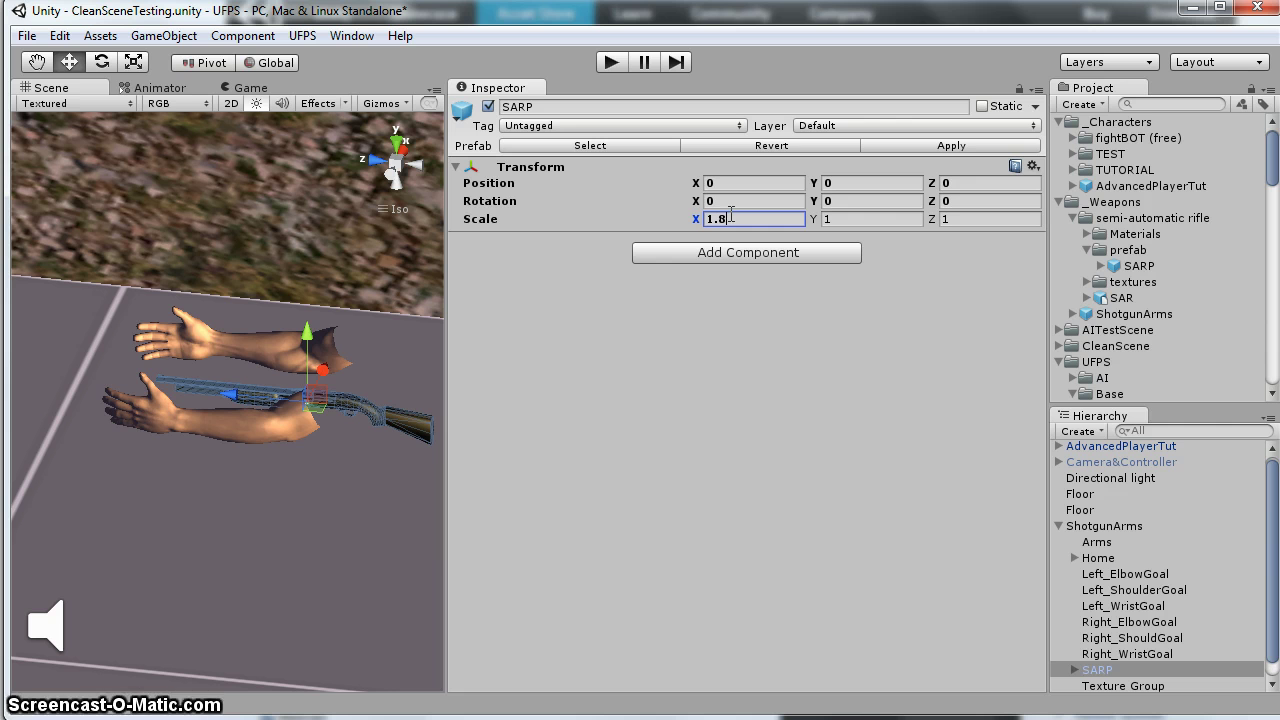
pyautogui.press('Tab')
pyautogui.write('1.8')
pyautogui.press('Tab')
pyautogui.write('1.8')
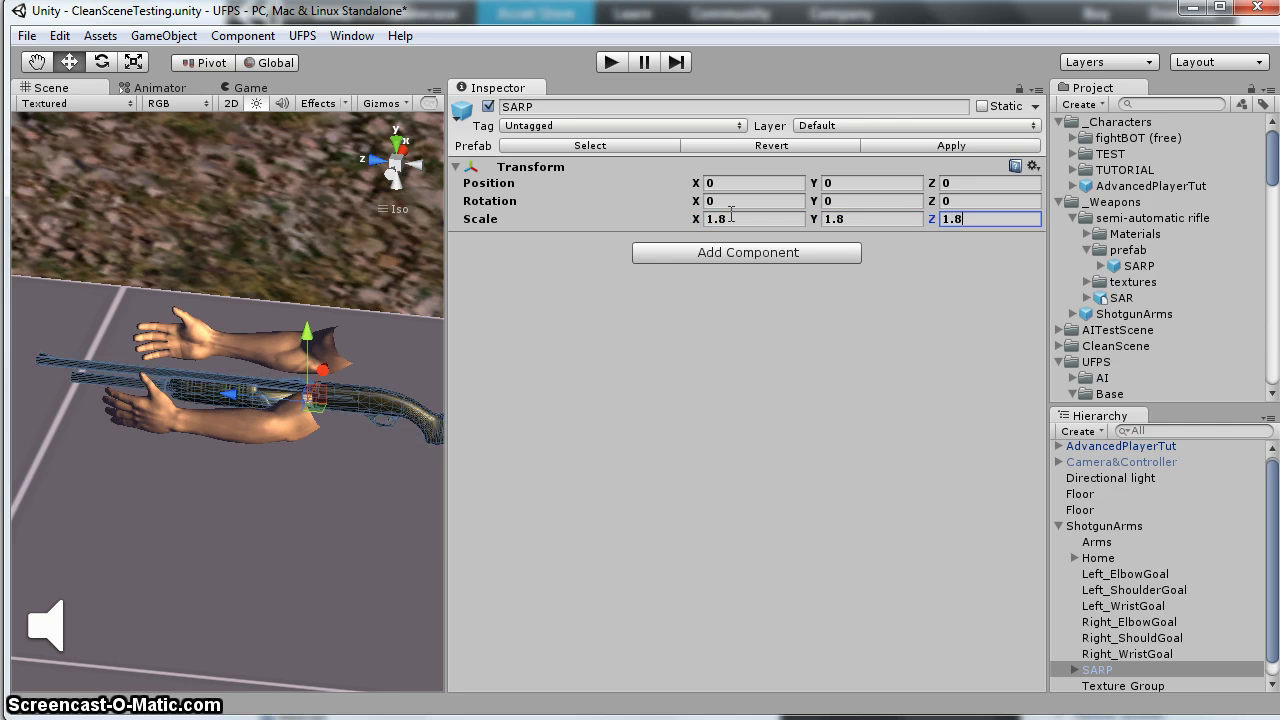
pyautogui.press('Return')
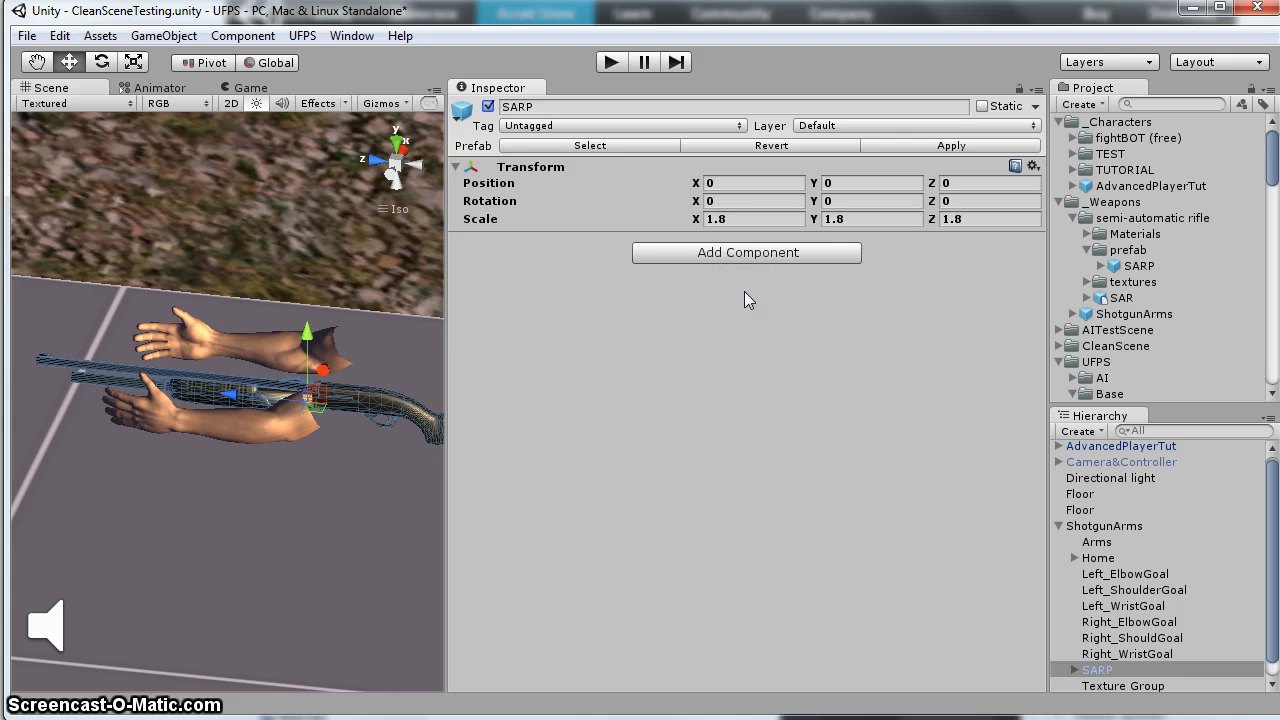
# Set the position of the SARP object to X 0.26, Y 0.12, Z 0.98
pyautogui.click(743, 181)
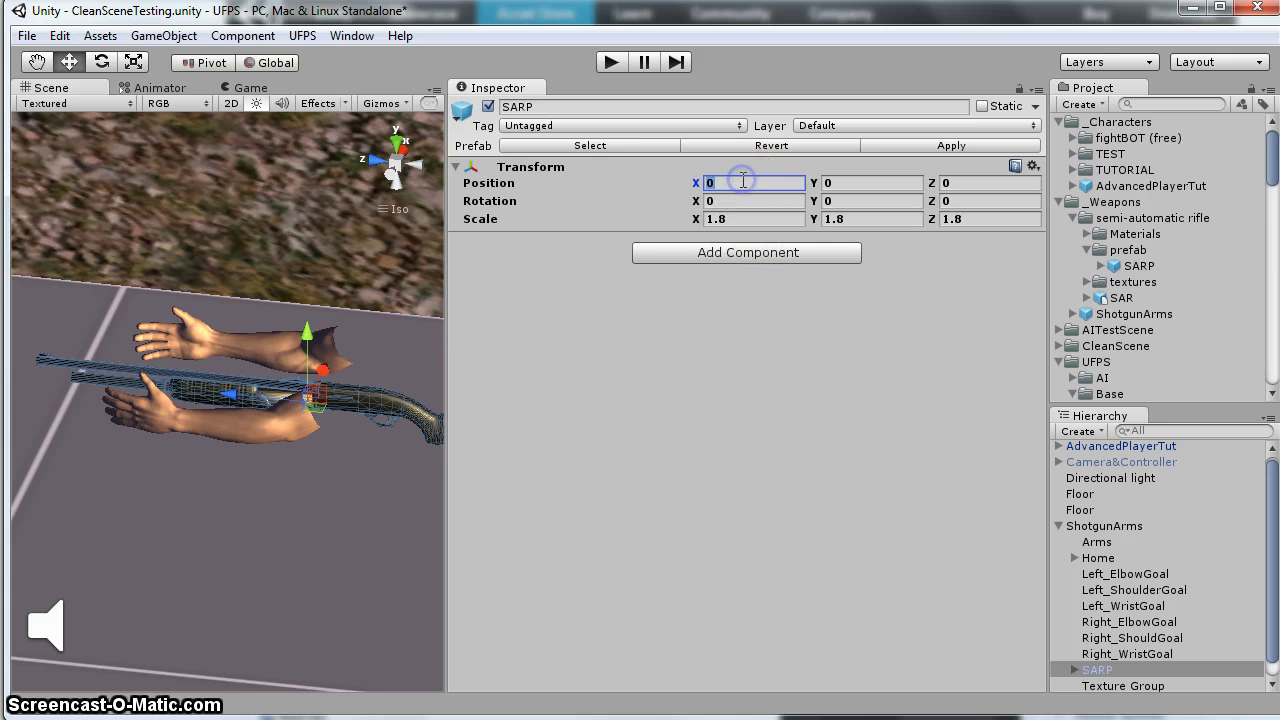
pyautogui.write('.26')
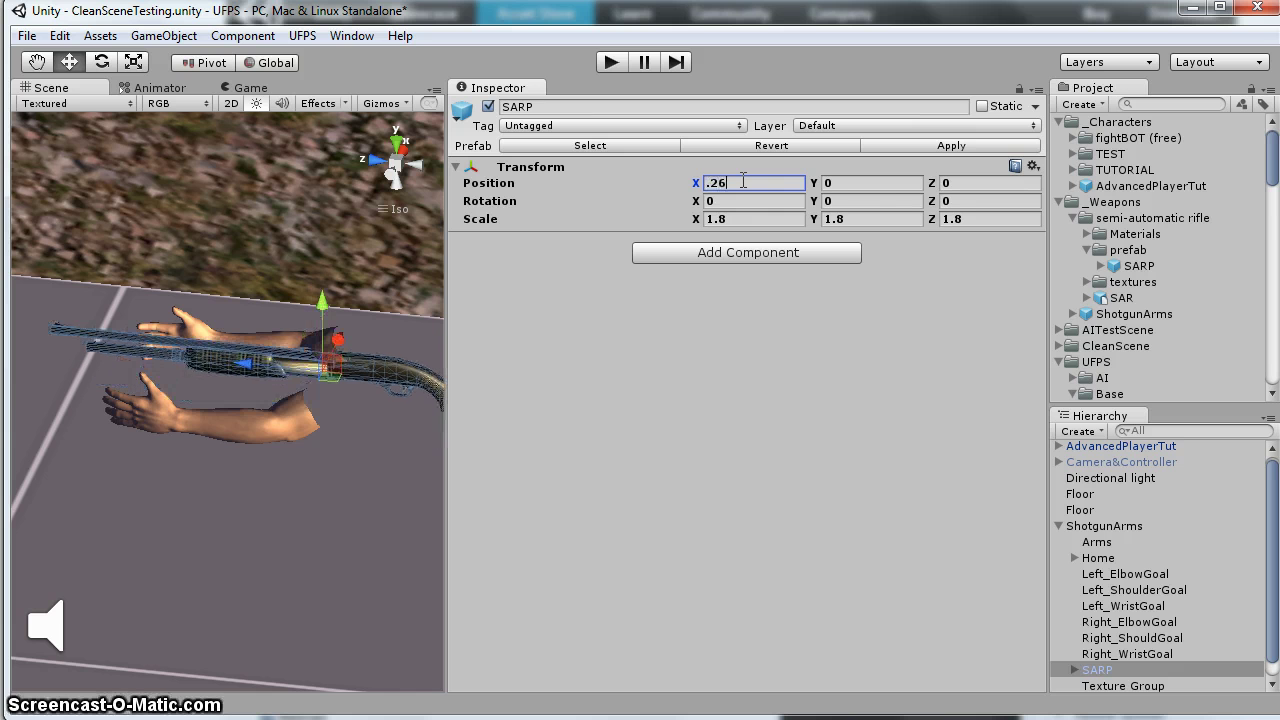
pyautogui.click(849, 182)
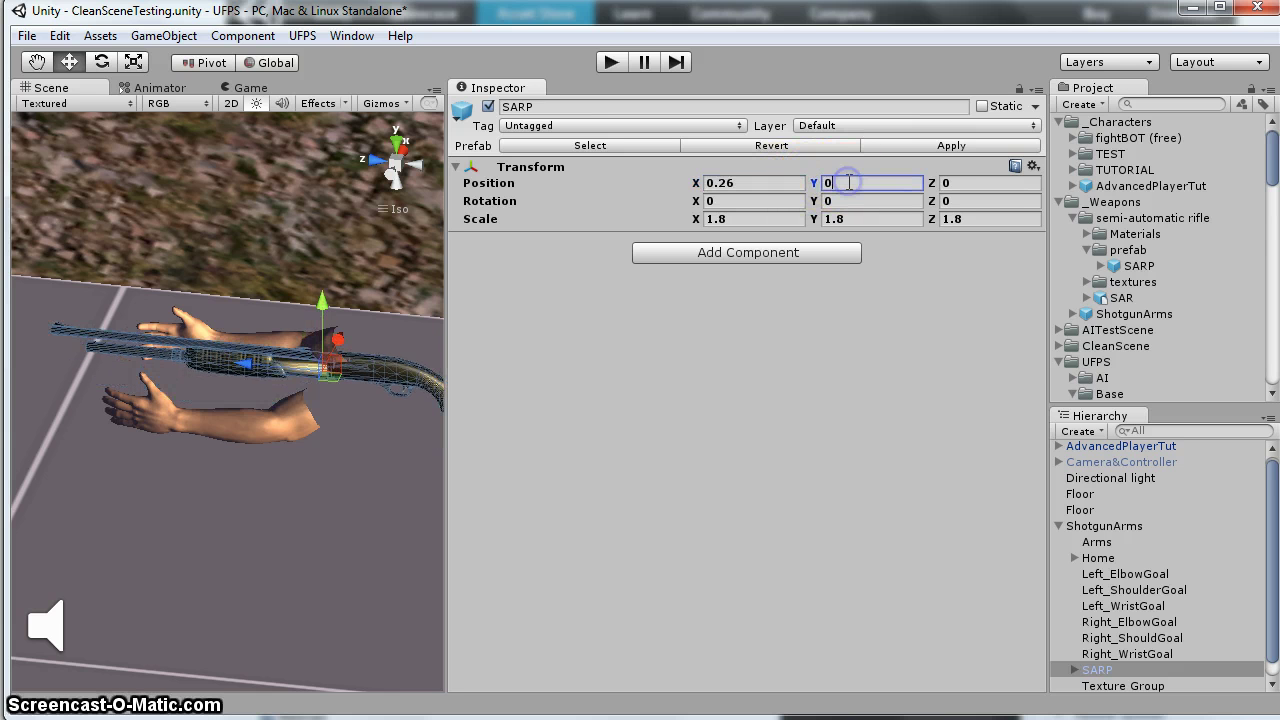
pyautogui.write('0.12')
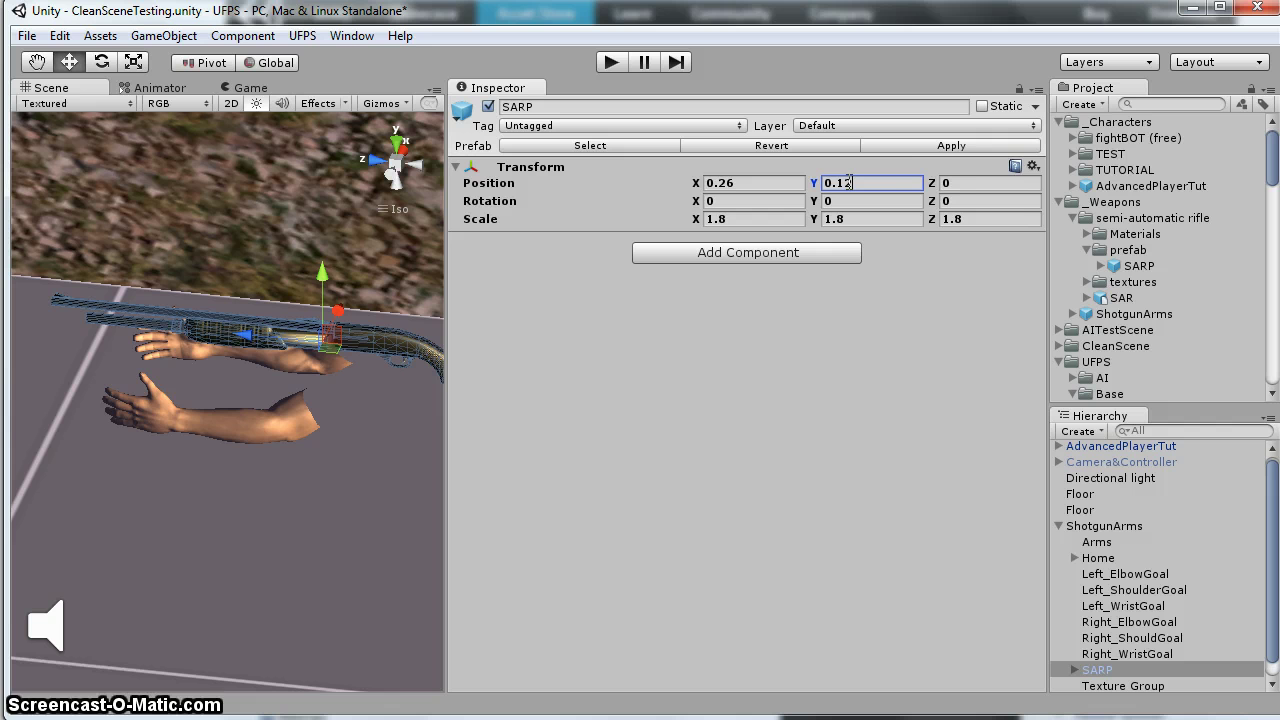
pyautogui.click(991, 183)
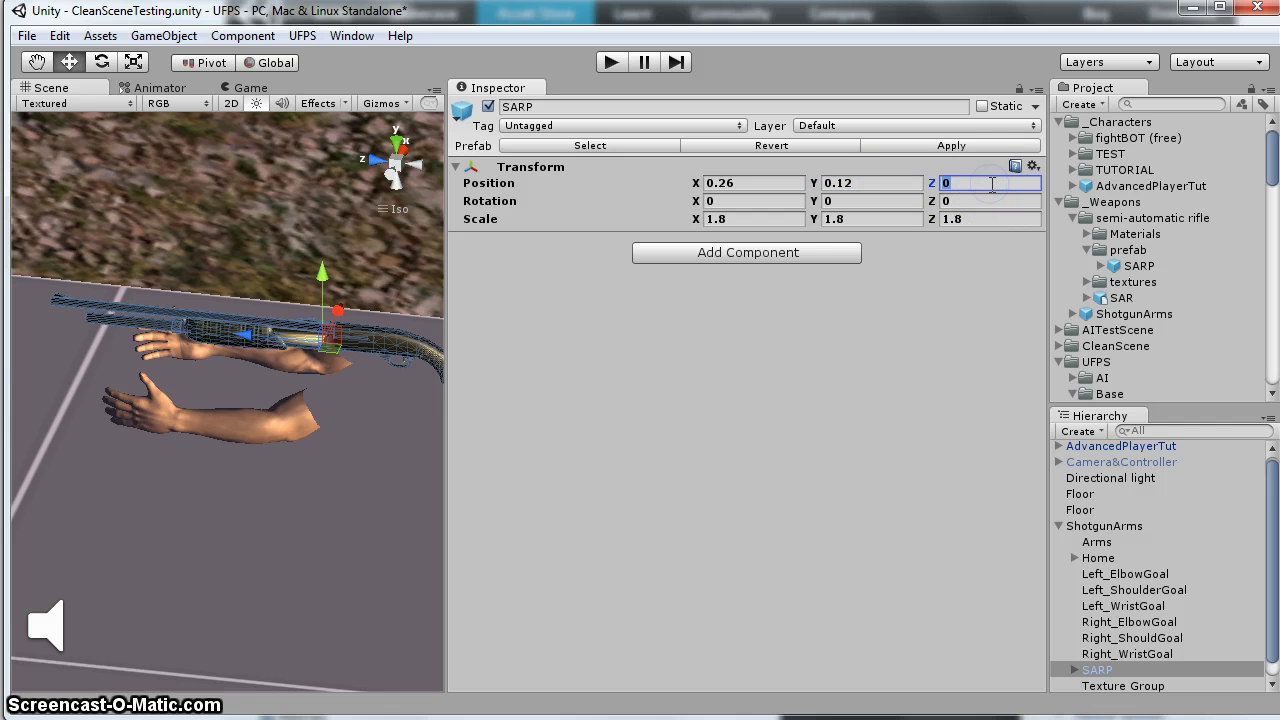
pyautogui.write('.98')
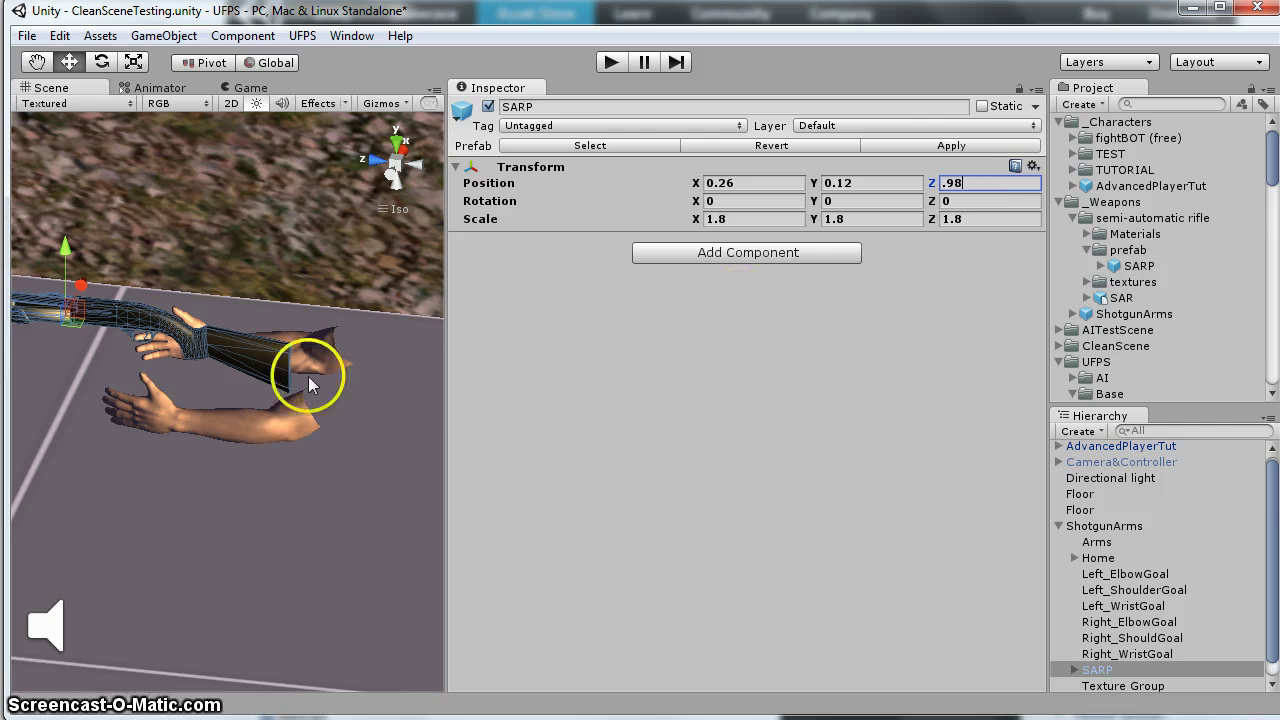
# Set the position of Left_Shoulder under Home to X 0.089, Y -0.21, Z 0.496
pyautogui.keyDown('alt'); pyautogui.moveTo(309, 371); pyautogui.dragTo(203, 298); pyautogui.keyUp('alt')
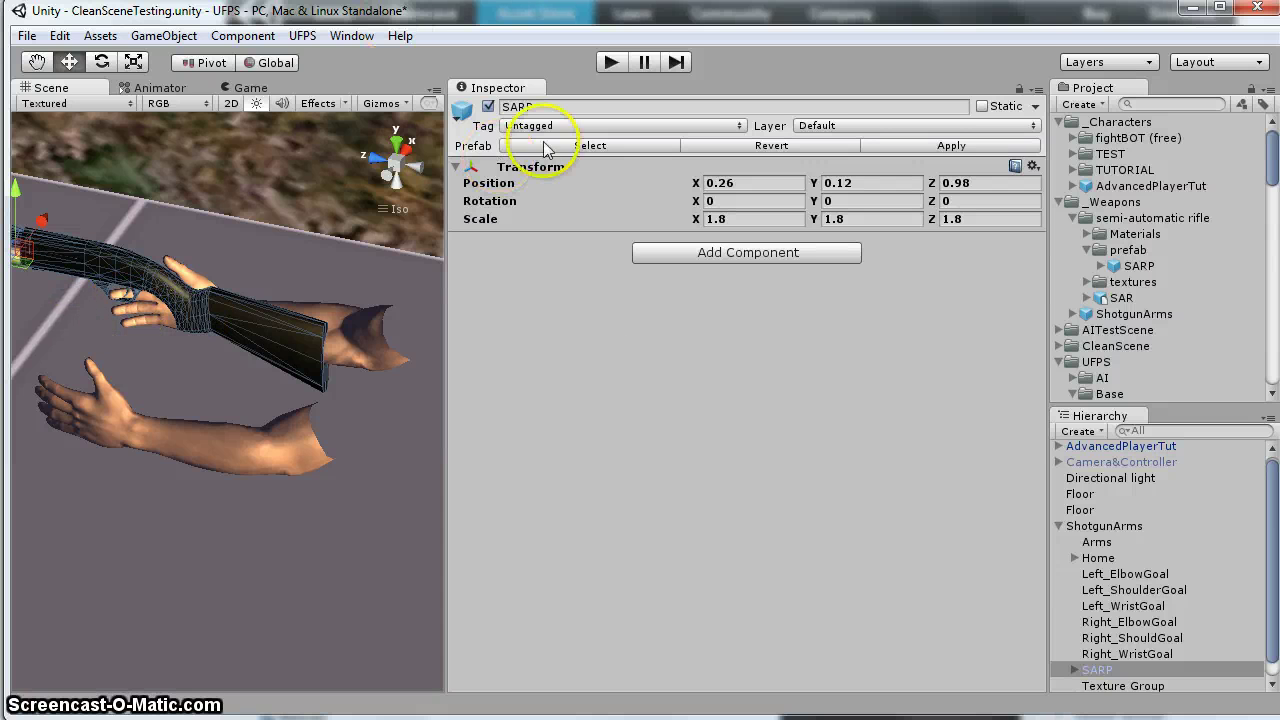
pyautogui.click(259, 343)
pyautogui.moveTo(445, 386); pyautogui.dragTo(770, 345)
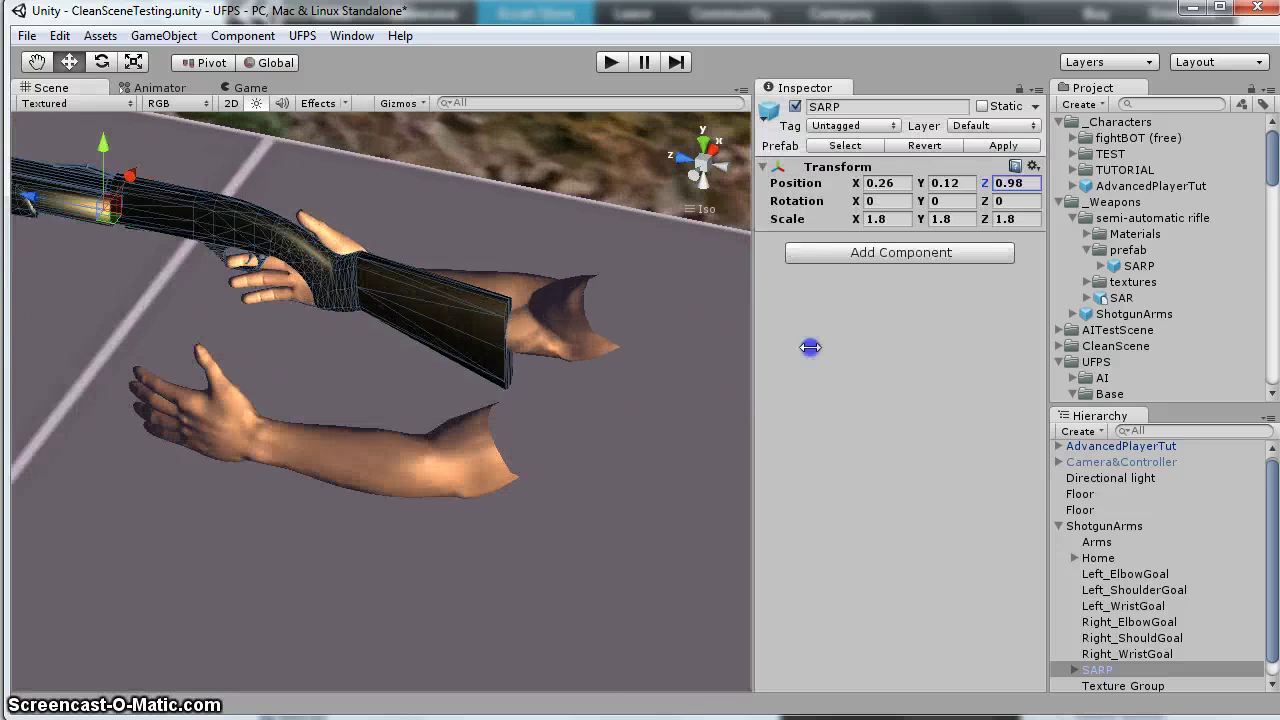
pyautogui.keyDown('alt'); pyautogui.moveTo(567, 320); pyautogui.dragTo(500, 349); pyautogui.keyUp('alt')
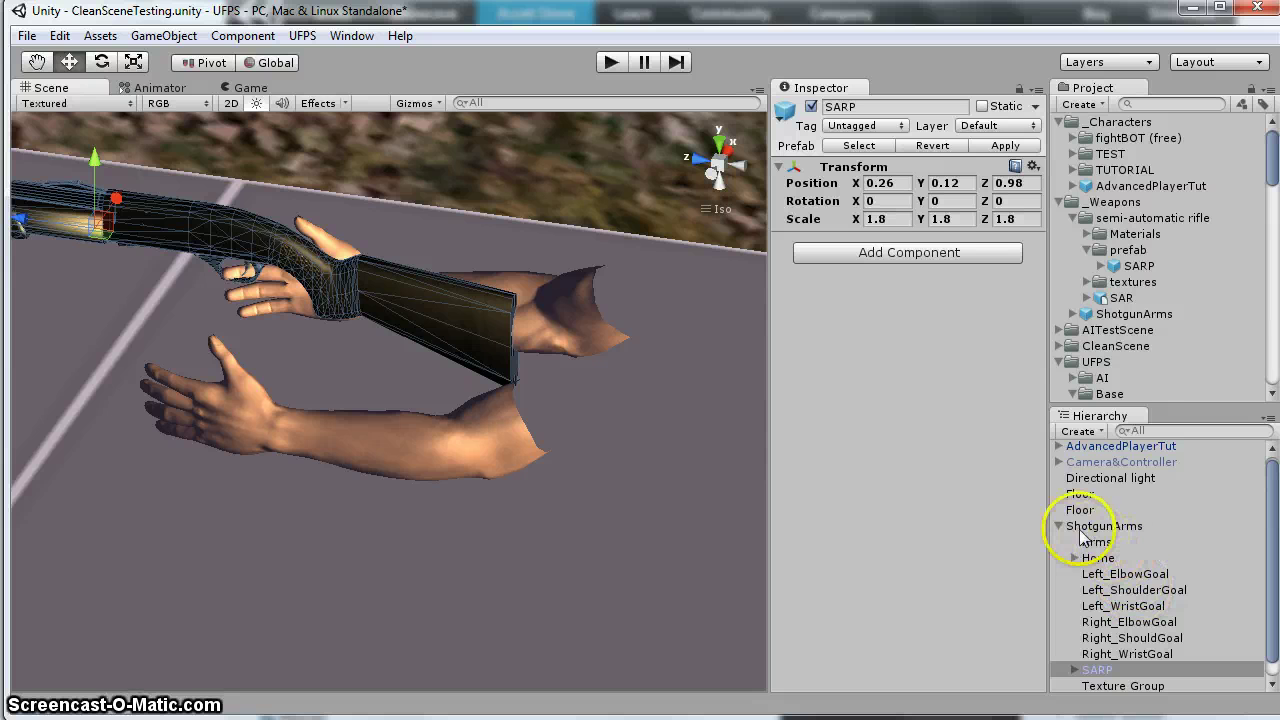
pyautogui.click(1074, 562)
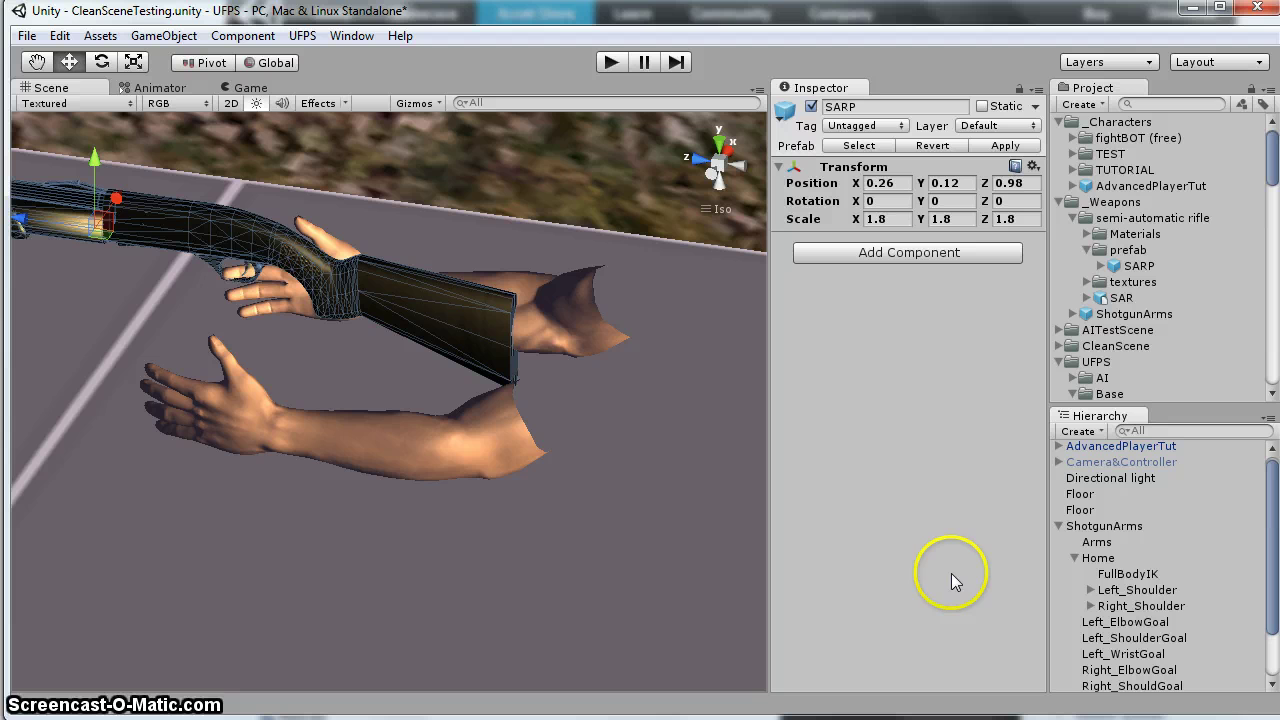
pyautogui.click(1138, 590)
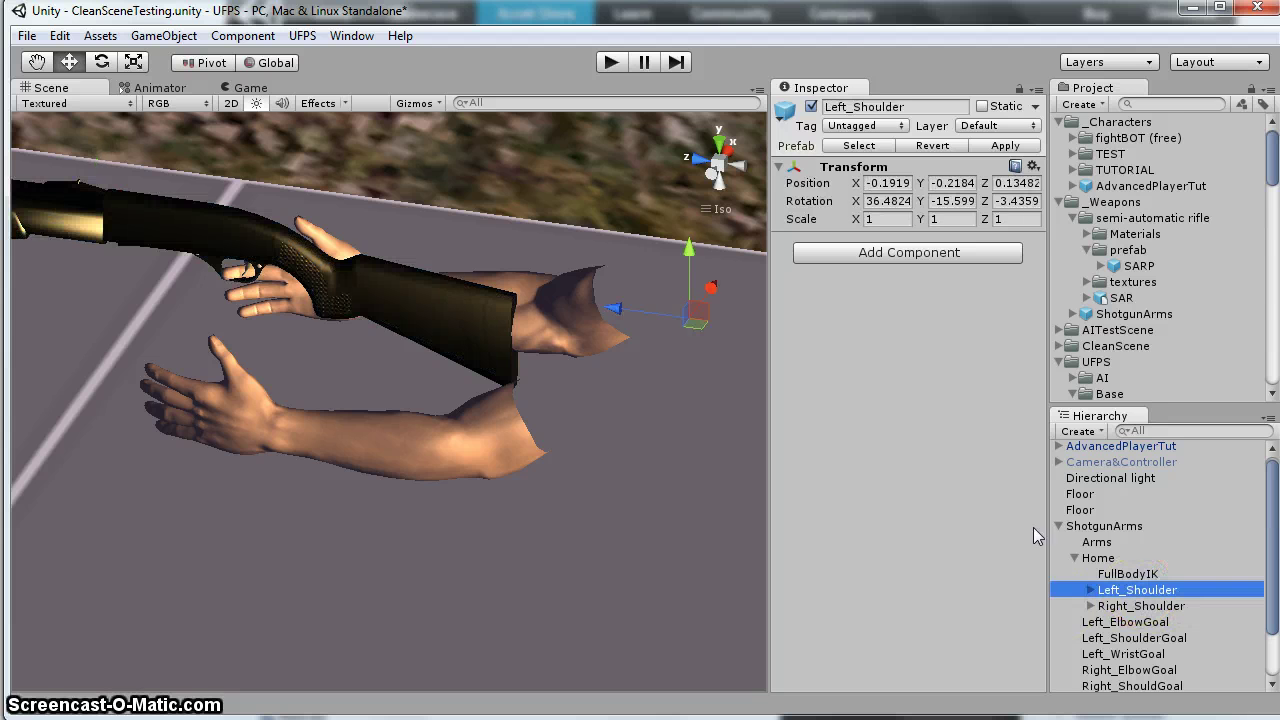
pyautogui.moveTo(769, 362); pyautogui.dragTo(557, 357)
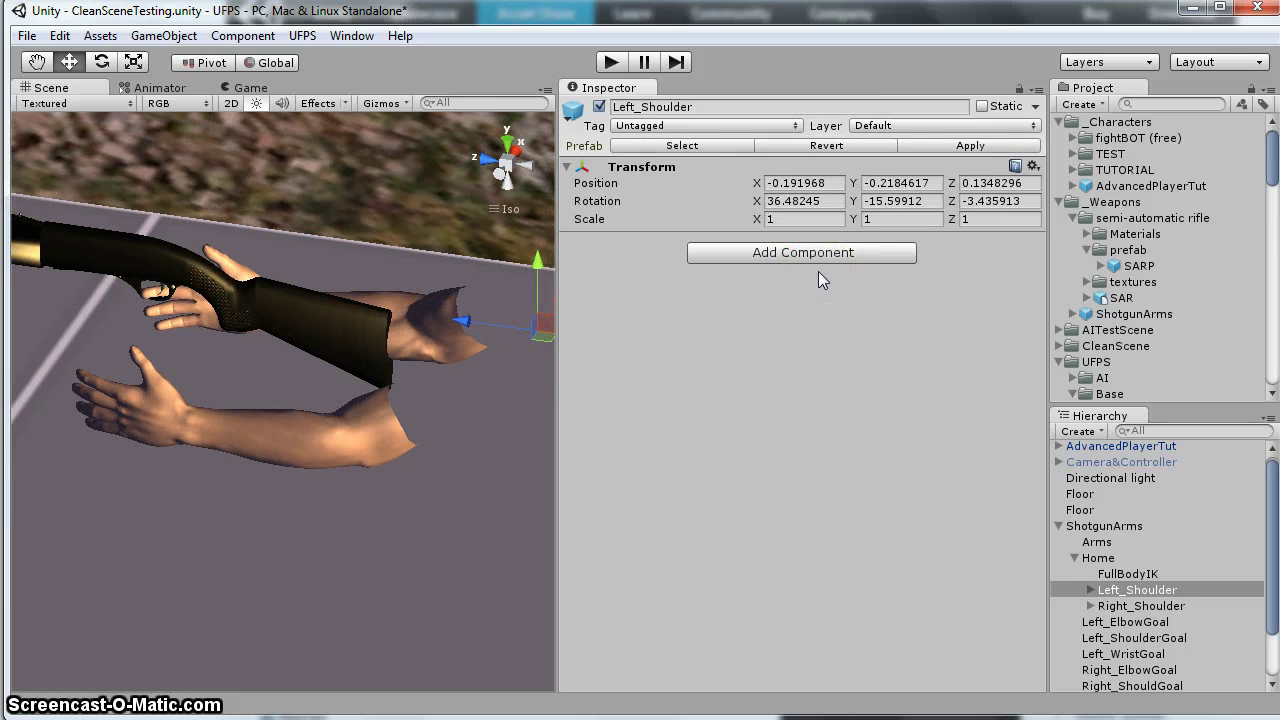
pyautogui.click(812, 183)
pyautogui.click(676, 188)
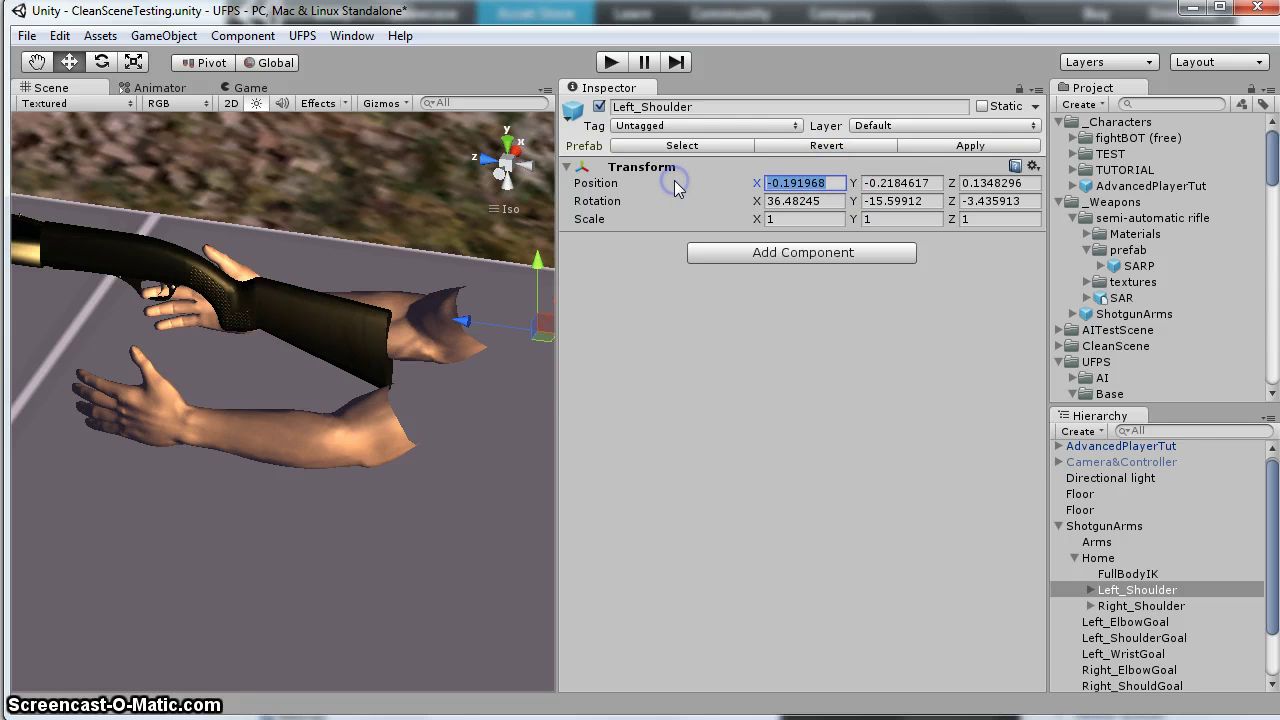
pyautogui.write('.089')
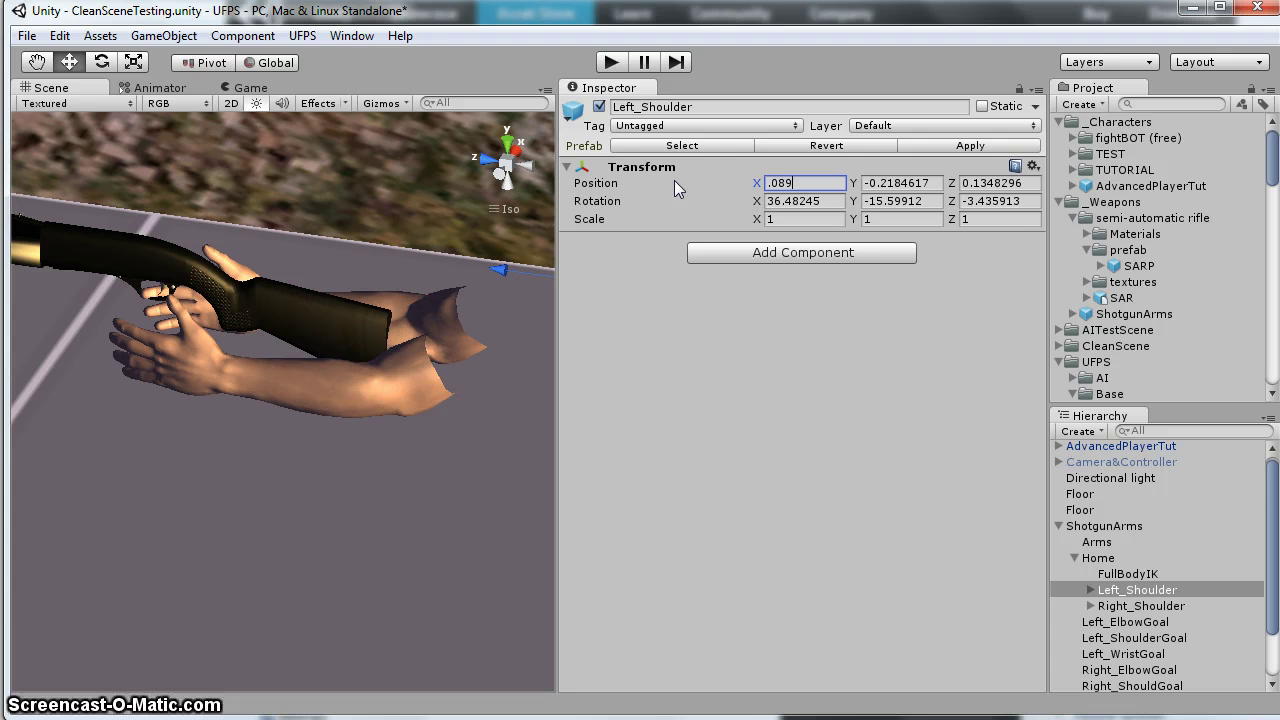
pyautogui.press('Tab')
pyautogui.write('-.21')
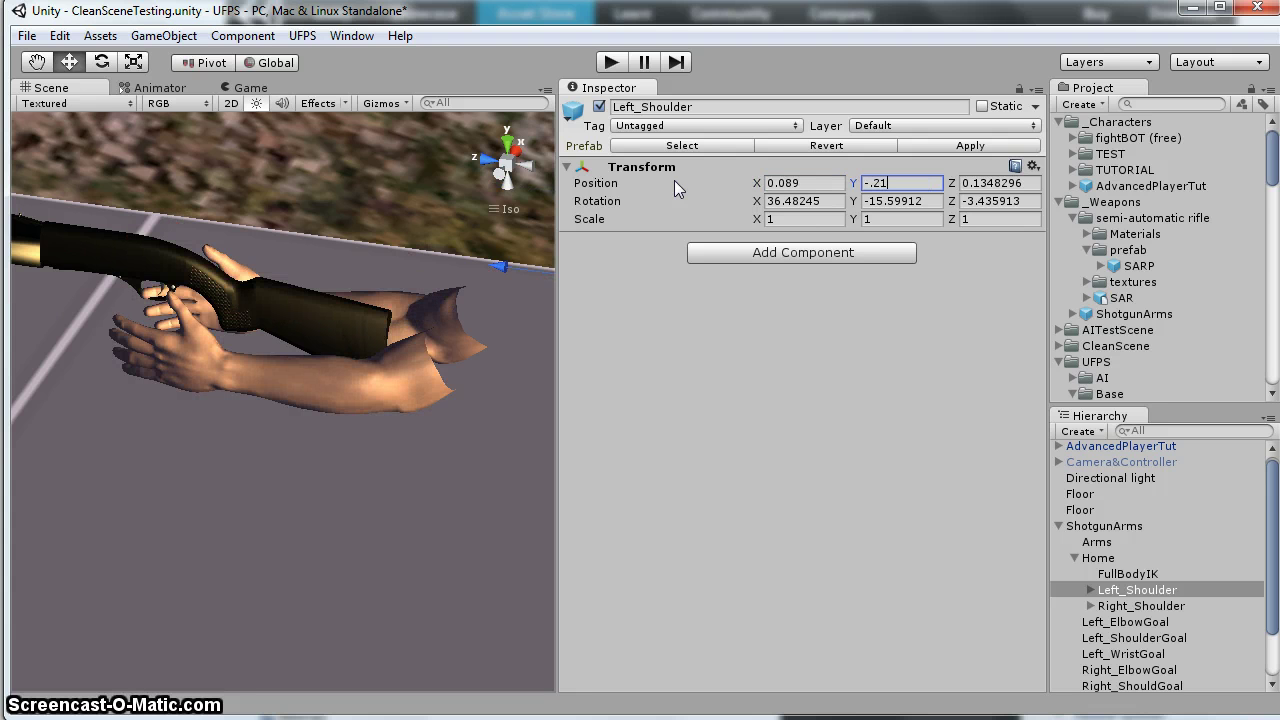
pyautogui.press('Tab')
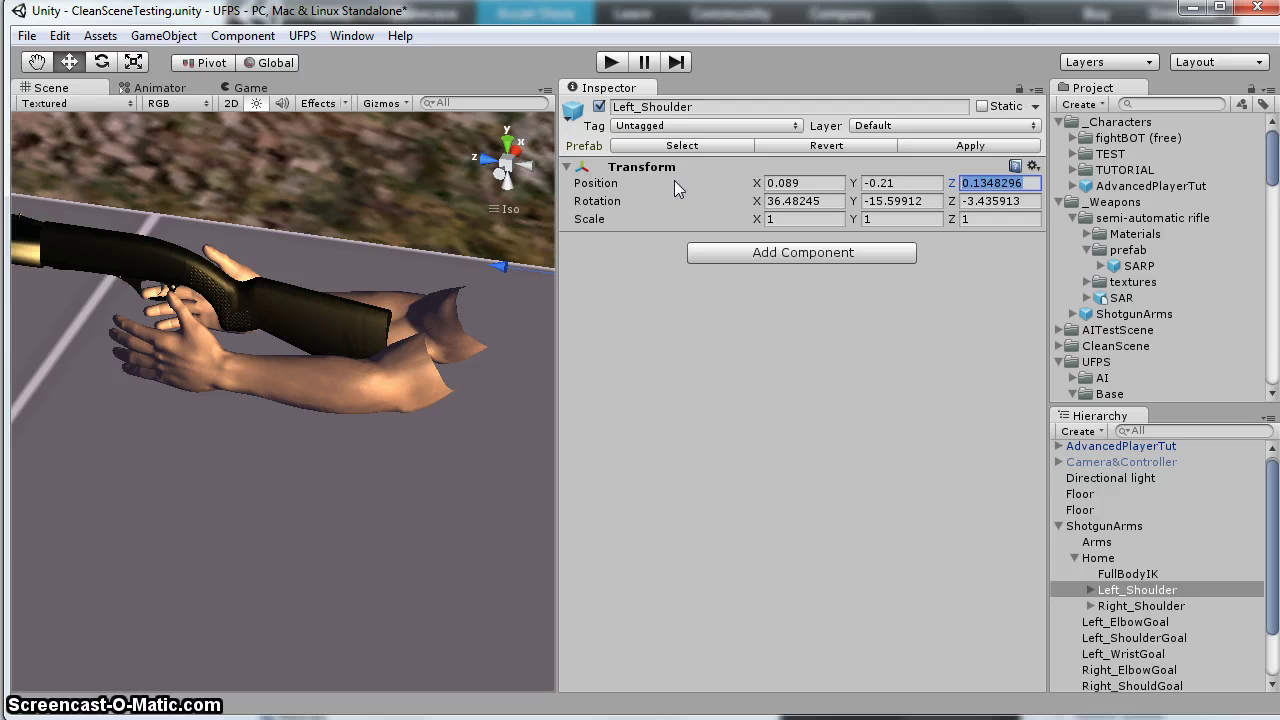
pyautogui.write('.496')
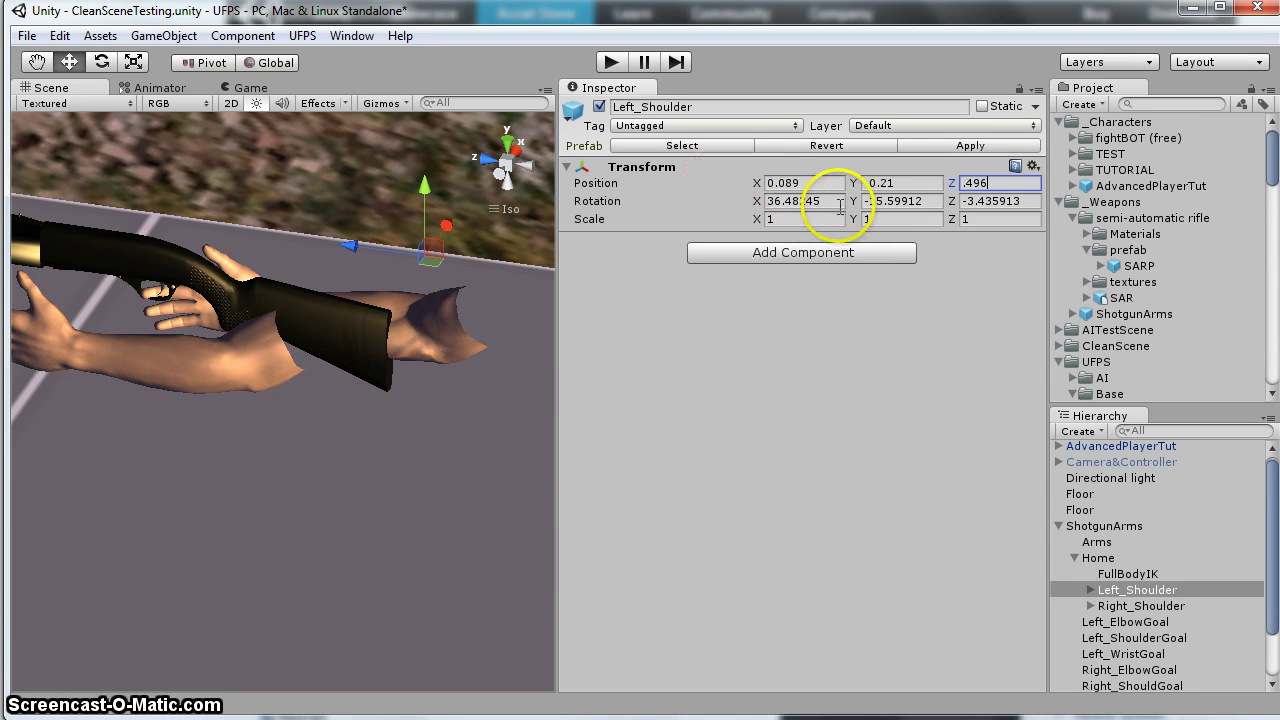
# Set the rotation of Left_Shoulder to X 38.95, Y 349, Z 350
pyautogui.click(752, 203)
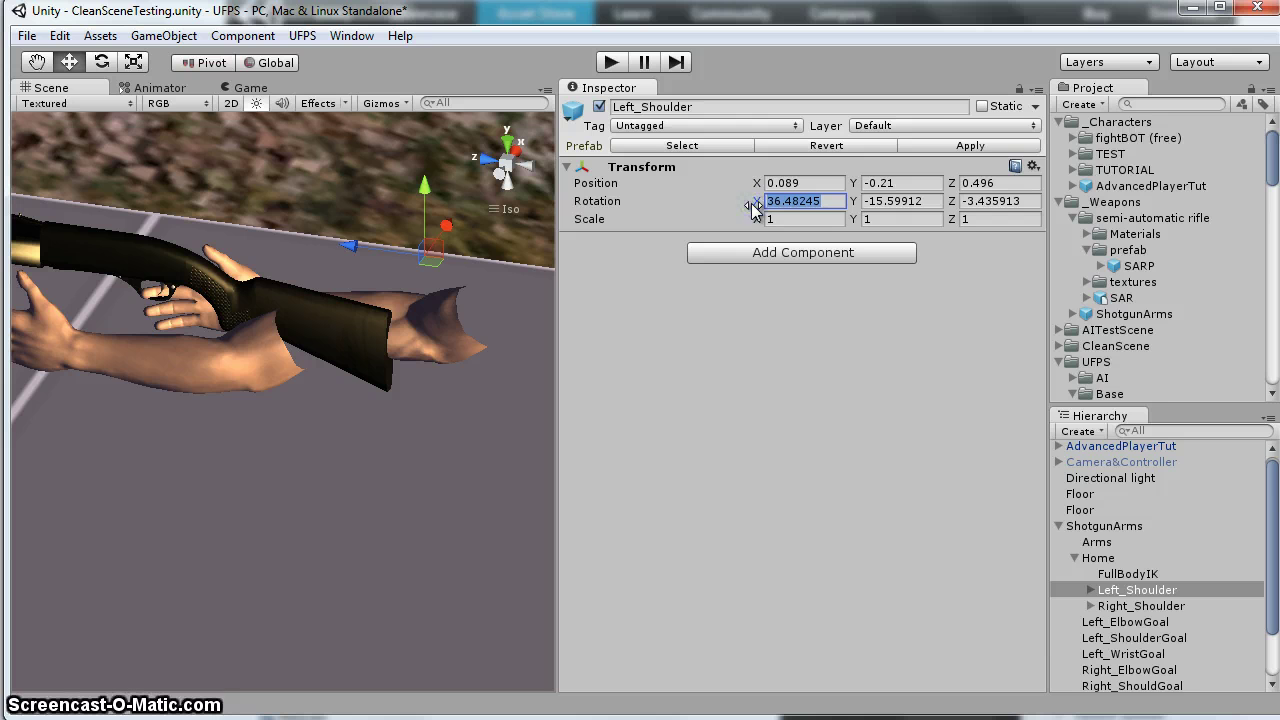
pyautogui.write('38.')
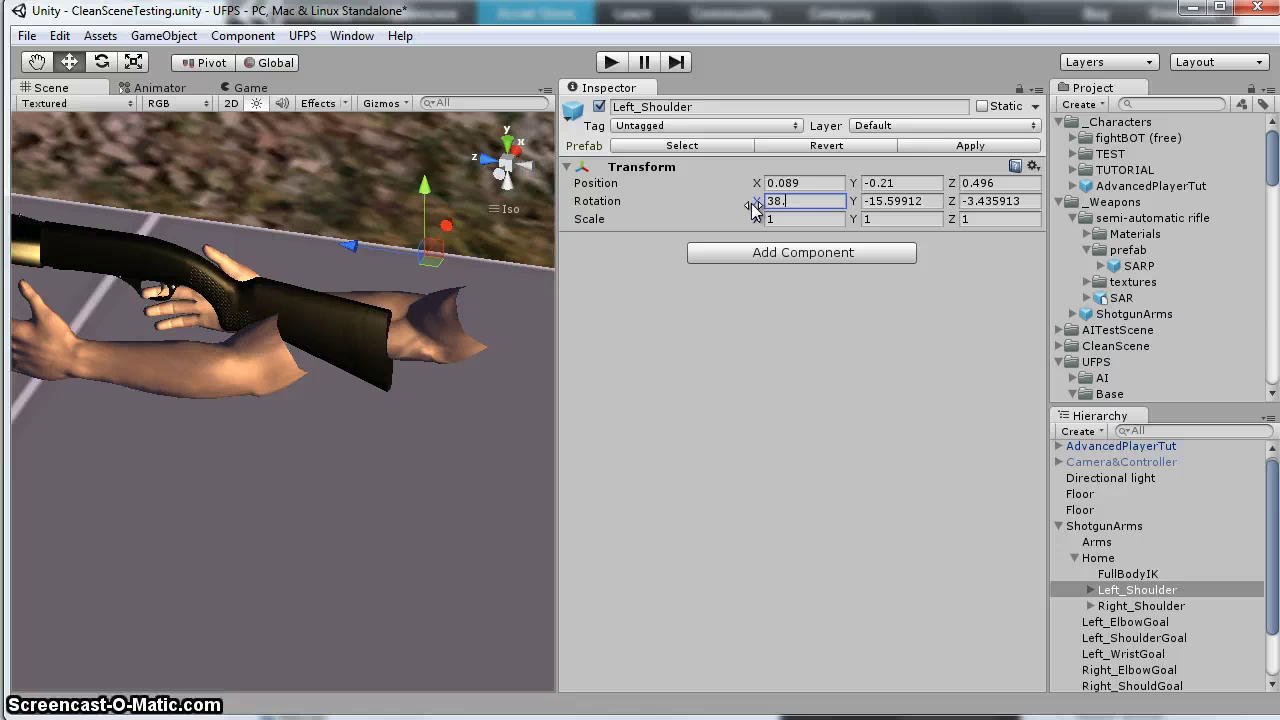
pyautogui.write('95')
pyautogui.press('Tab')
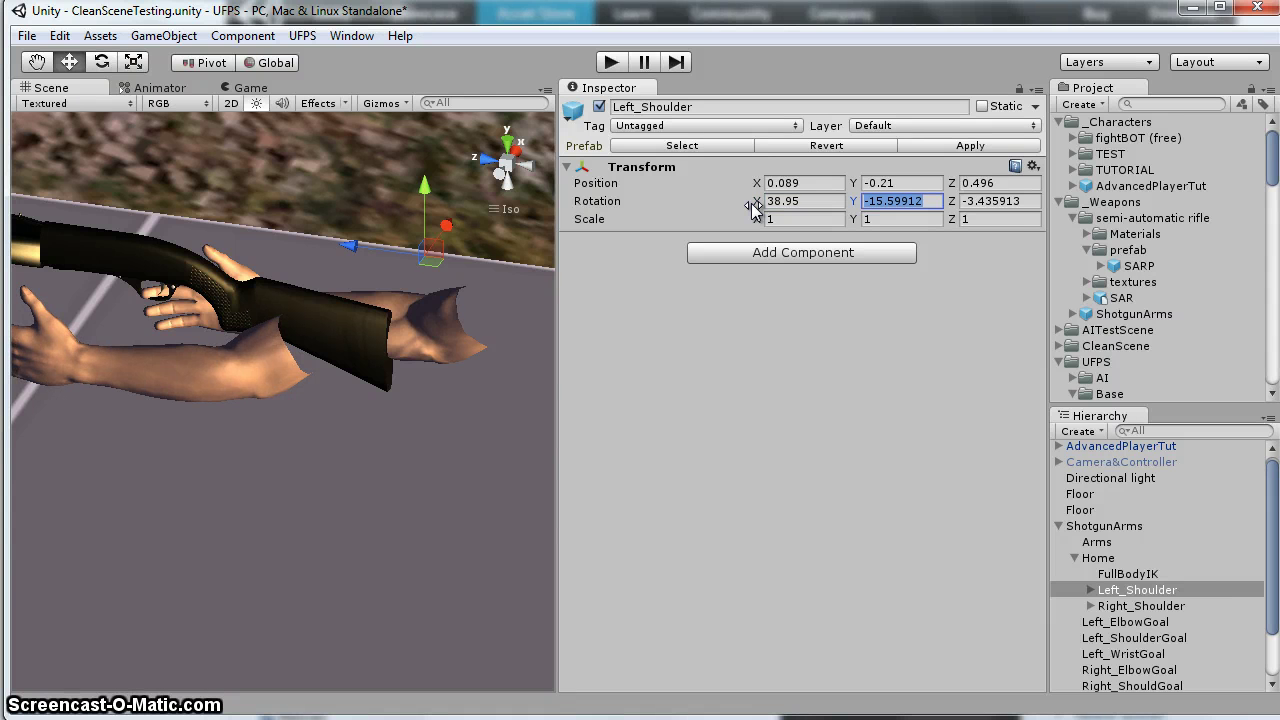
pyautogui.write('3')
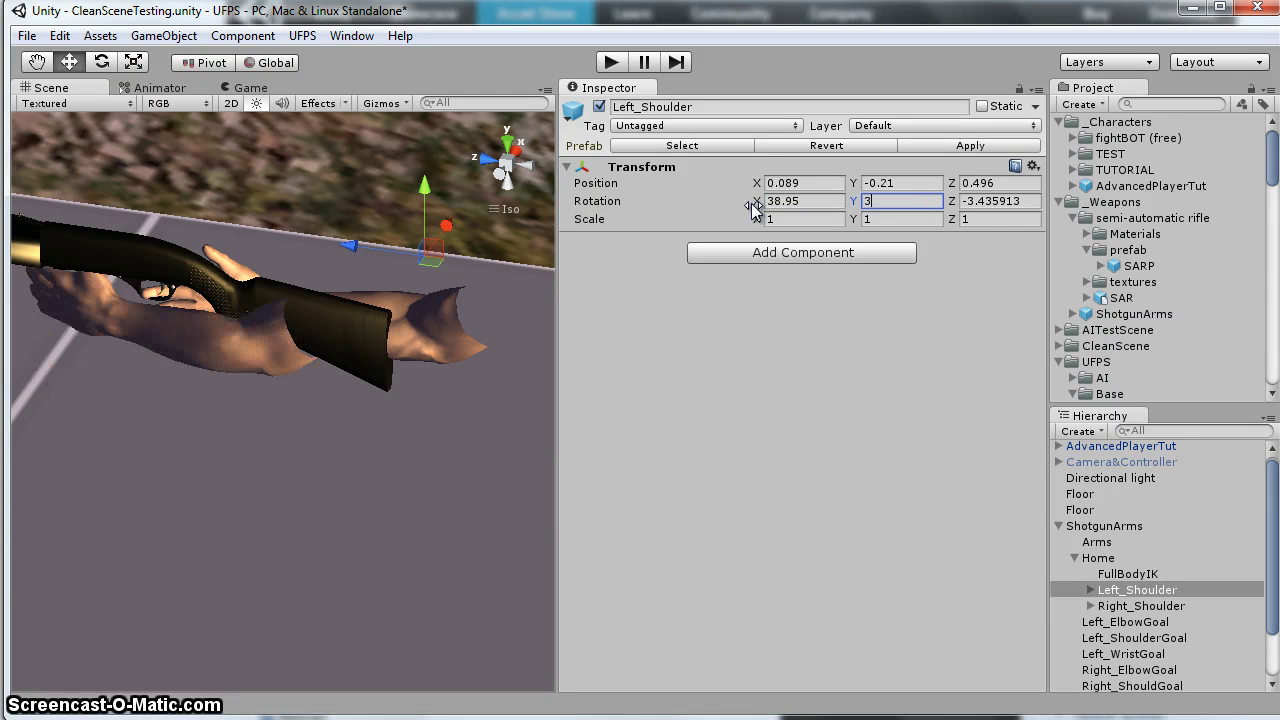
pyautogui.write('49')
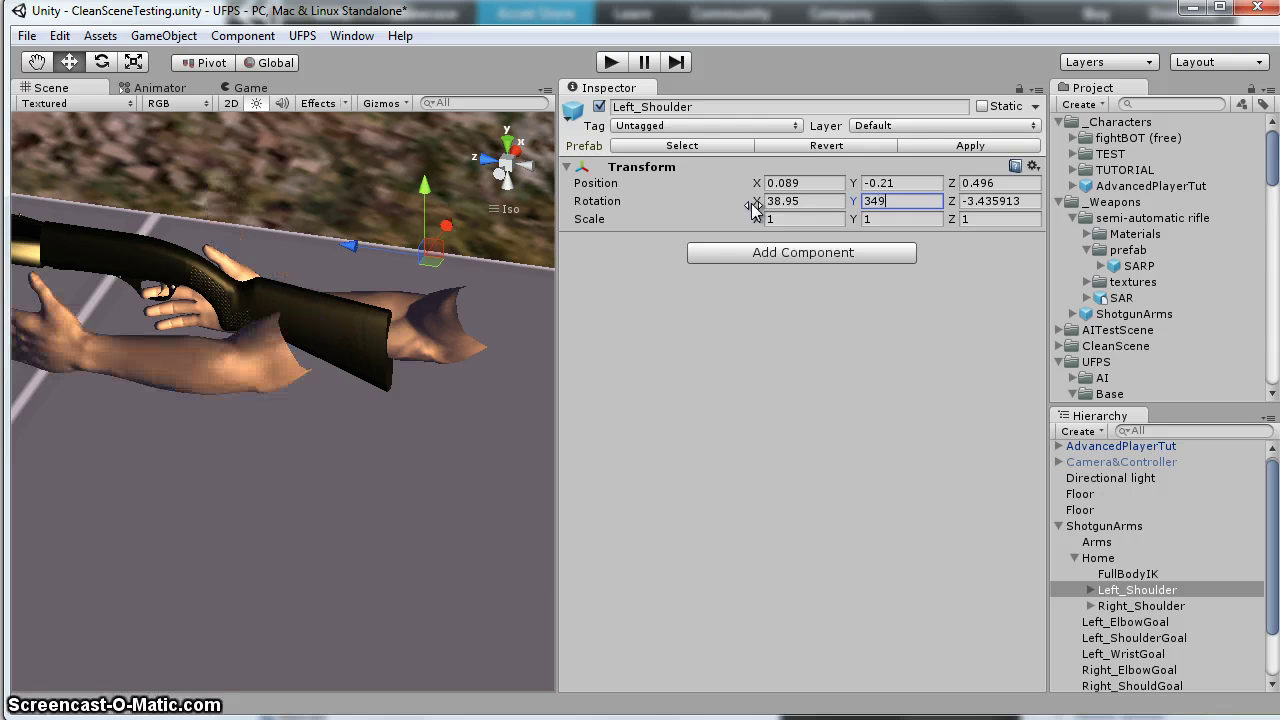
pyautogui.press('Tab')
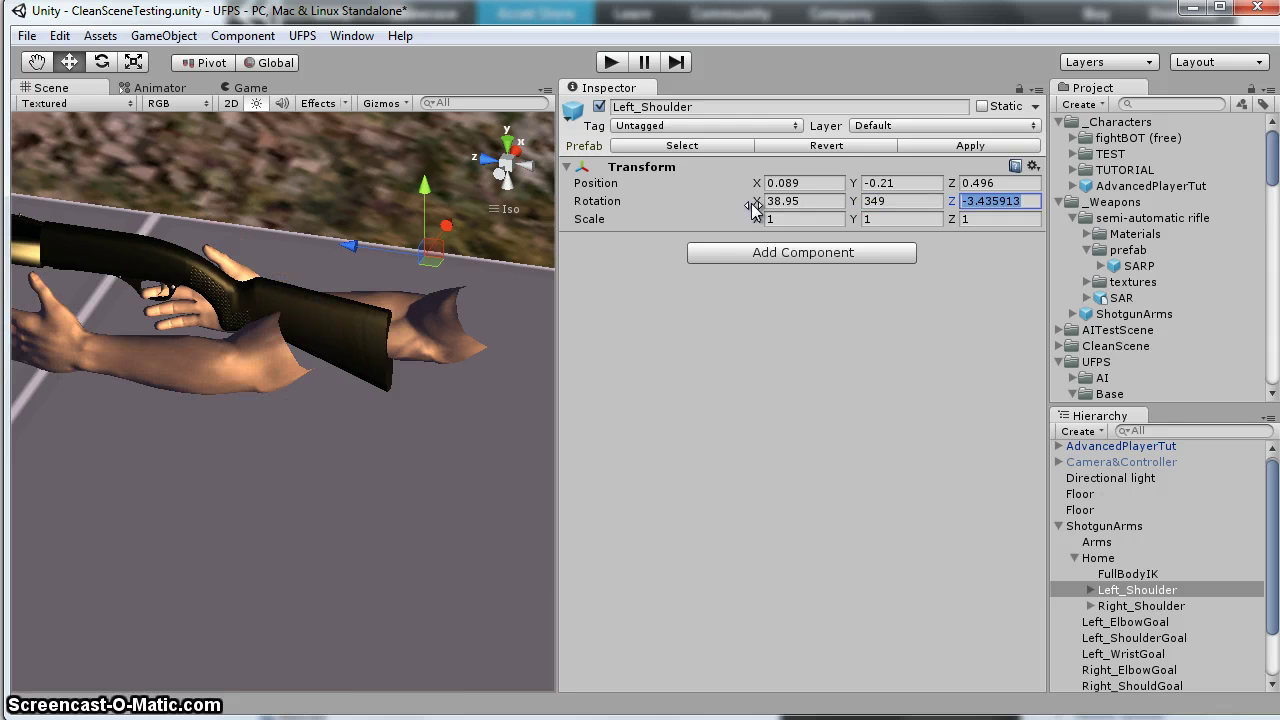
pyautogui.write('350')
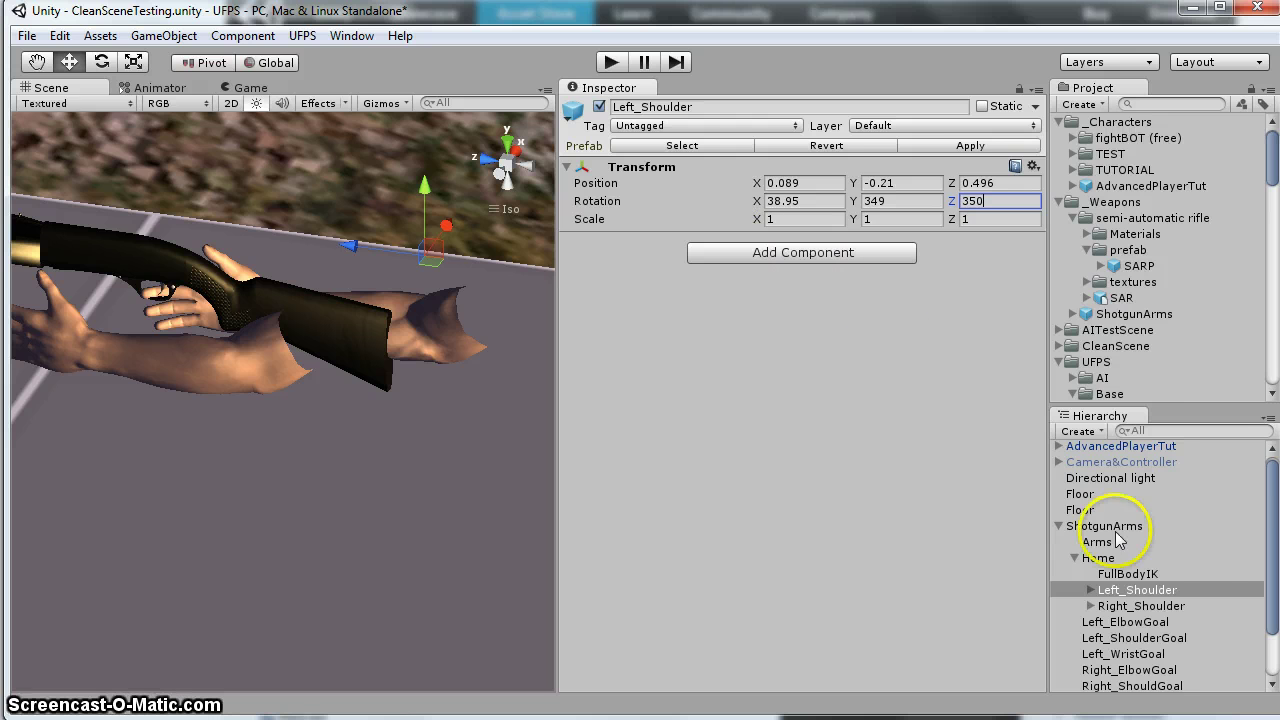
# Set the position of Left_Elbow under Left_Shoulder to X 0.045, Y 0.216, Z 0.775
pyautogui.scroll(-3, 1150, 640)
pyautogui.click(1092, 530)
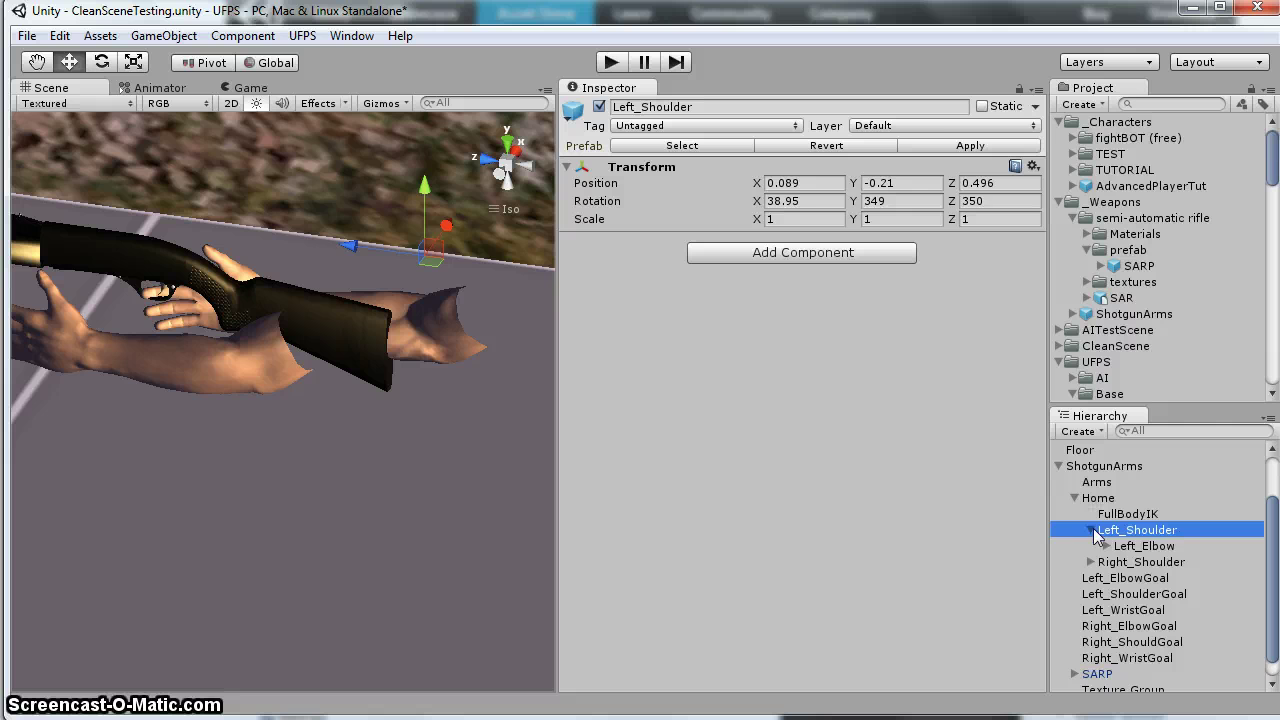
pyautogui.click(1140, 546)
pyautogui.moveTo(797, 183); pyautogui.dragTo(822, 183)
pyautogui.hotkey('ctrl', 'a')
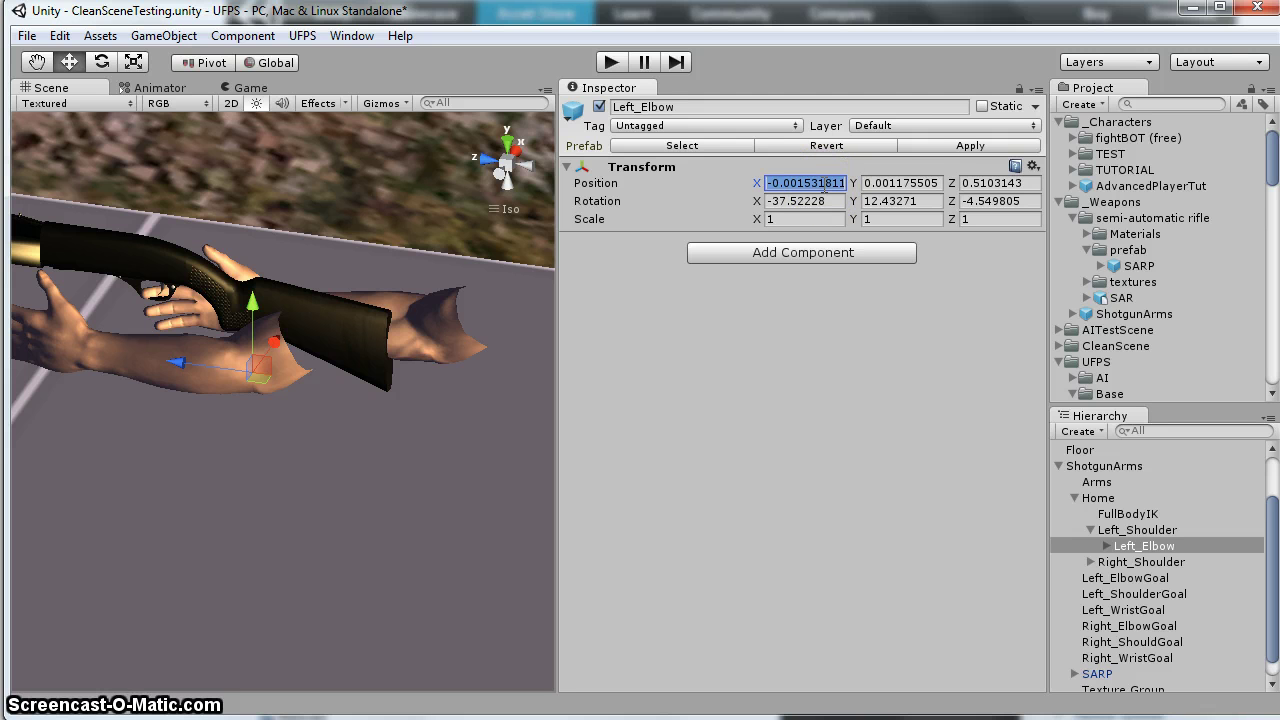
pyautogui.write('0.045')
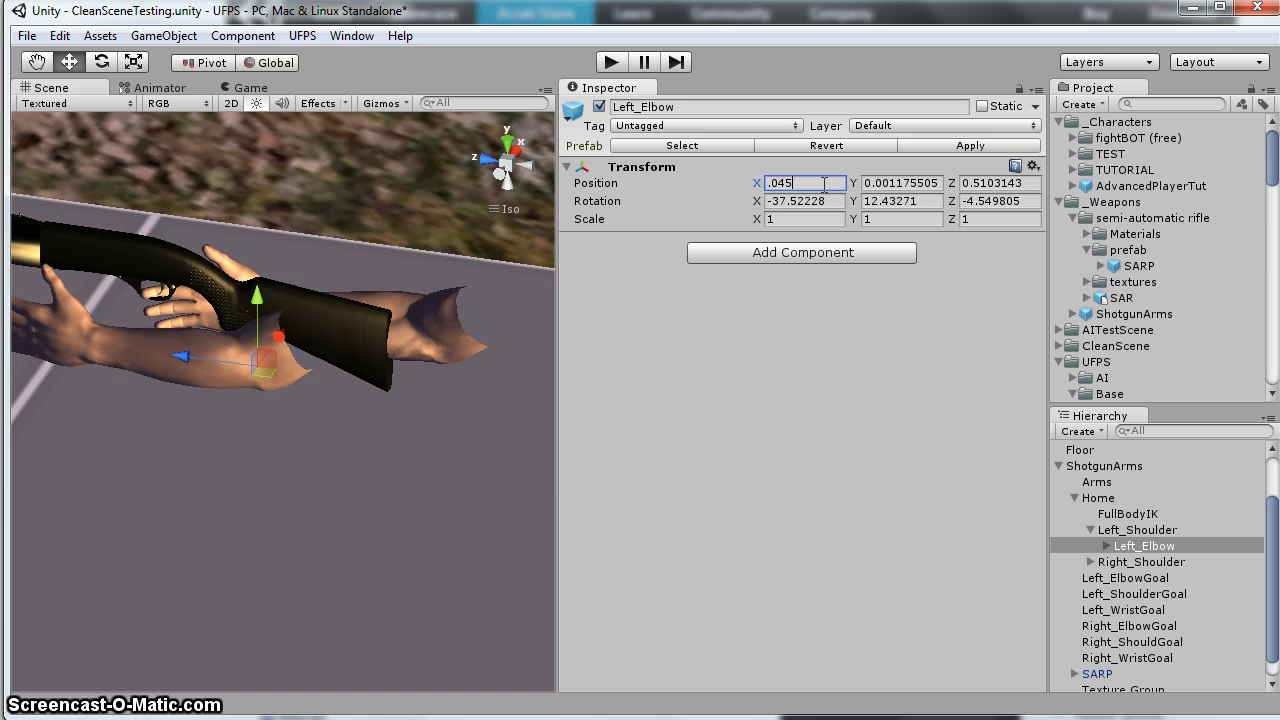
pyautogui.press('Tab')
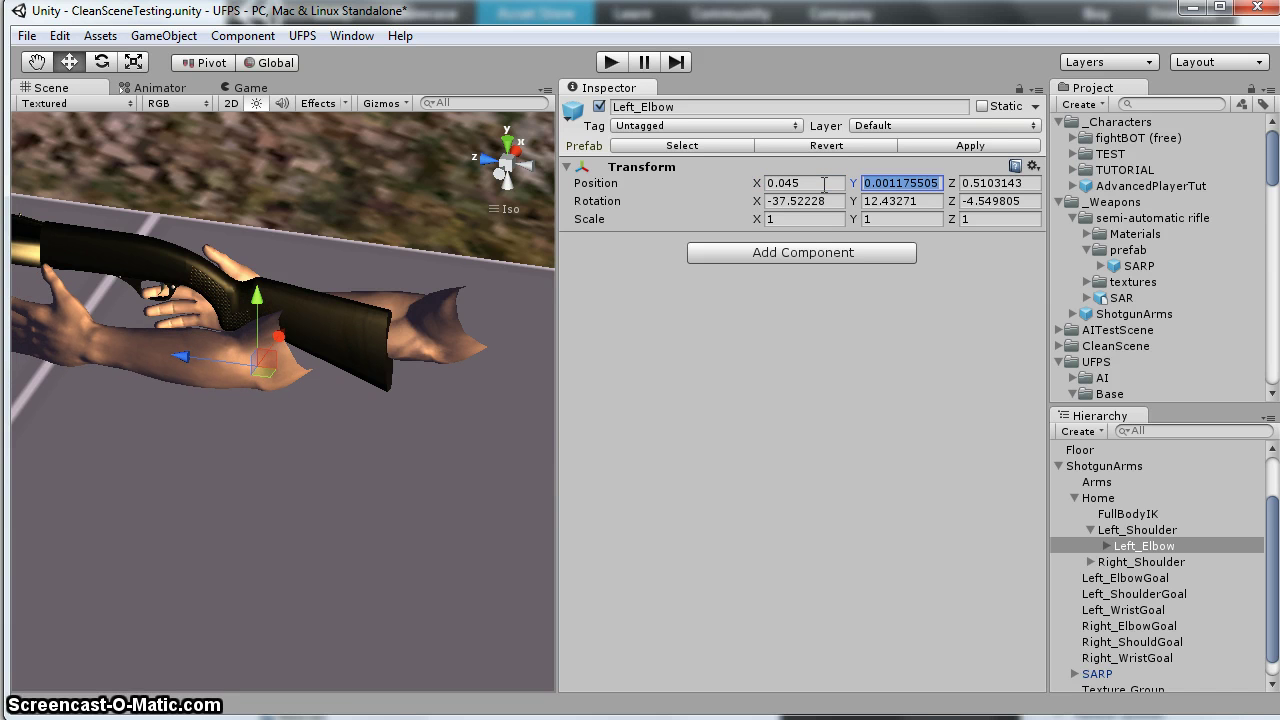
pyautogui.write('.216')
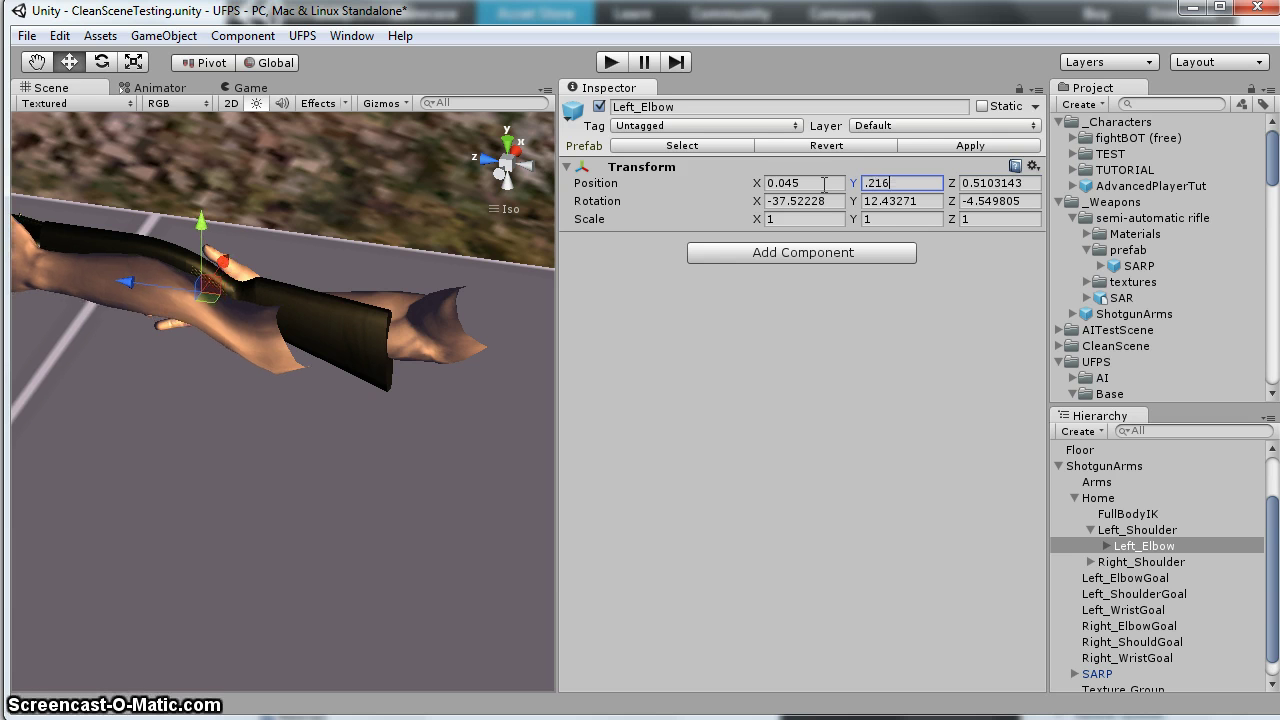
pyautogui.press('Tab')
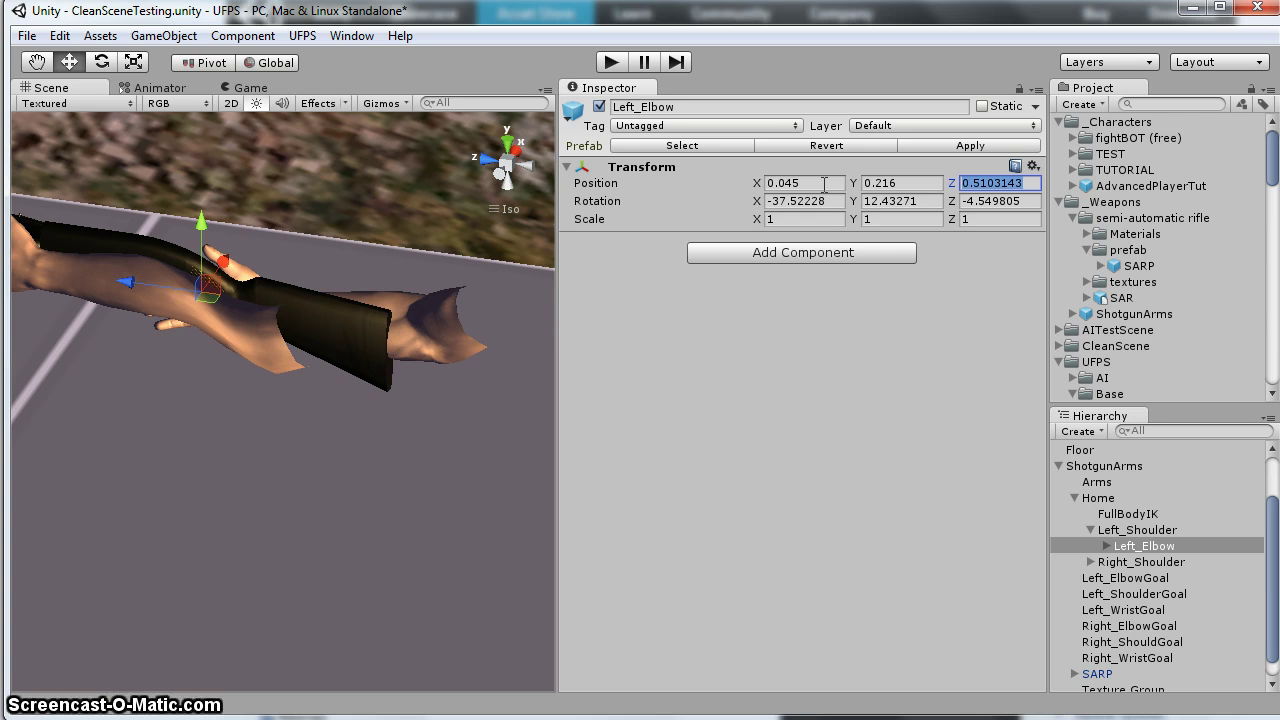
pyautogui.write('.')
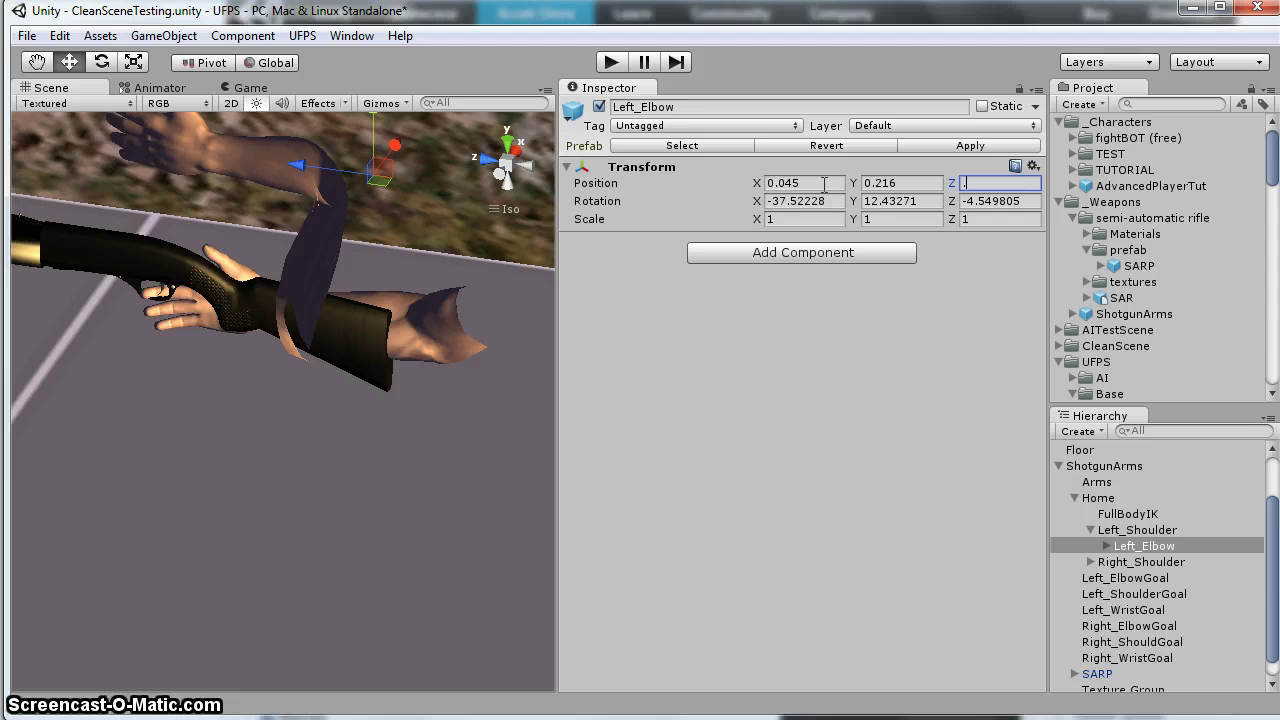
pyautogui.write('775')
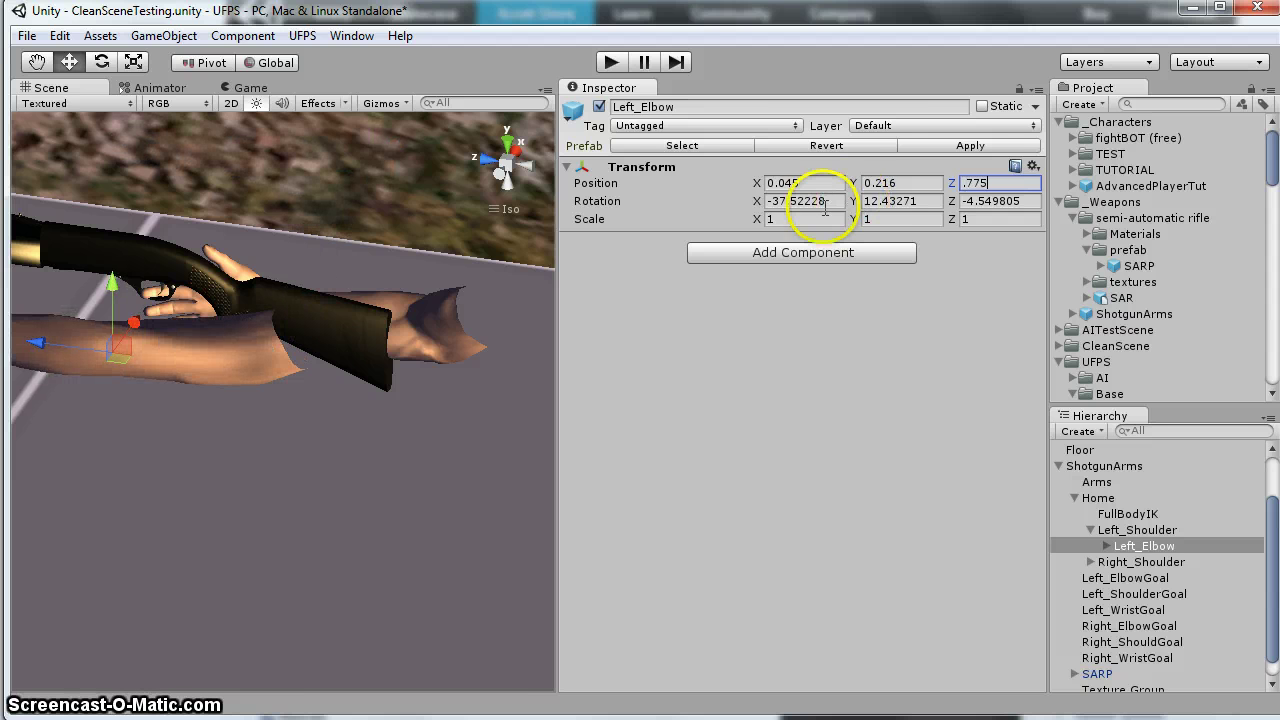
# Set the rotation of Left_Elbow to X 317, Y 28, Z 28 and check the arm's pose against the shotgun
pyautogui.click(826, 202)
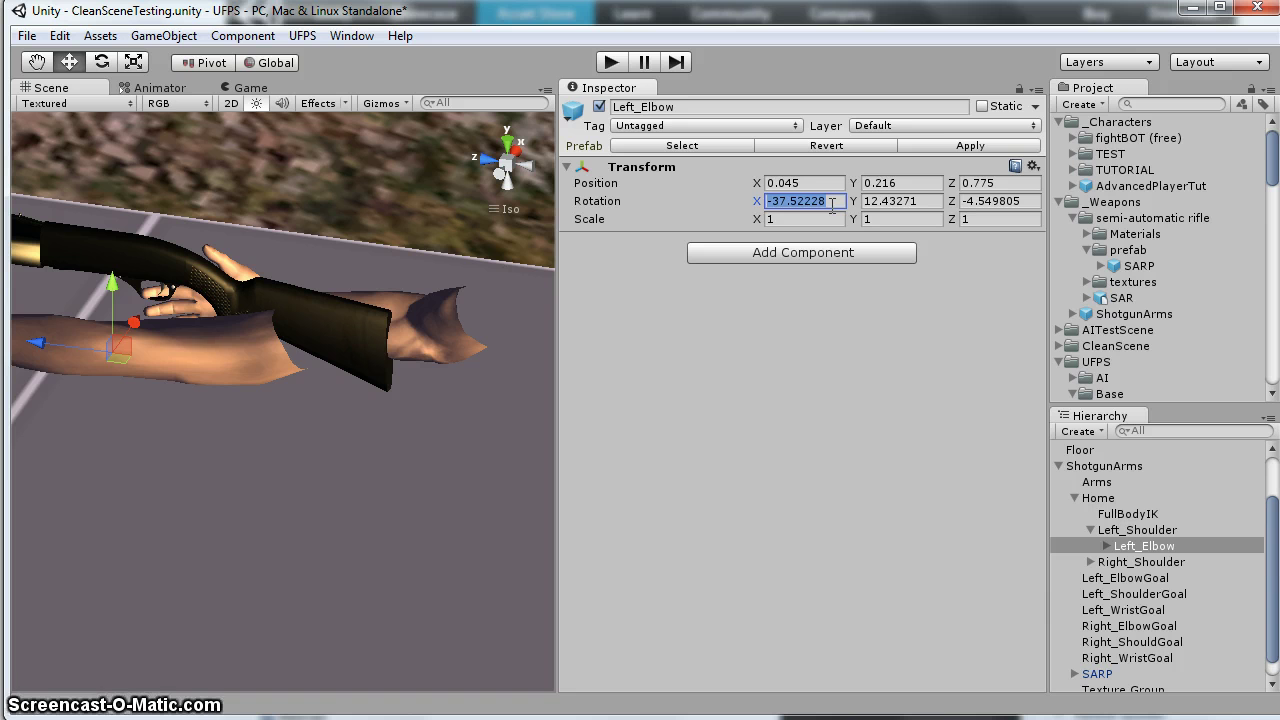
pyautogui.write('317')
pyautogui.press('Tab')
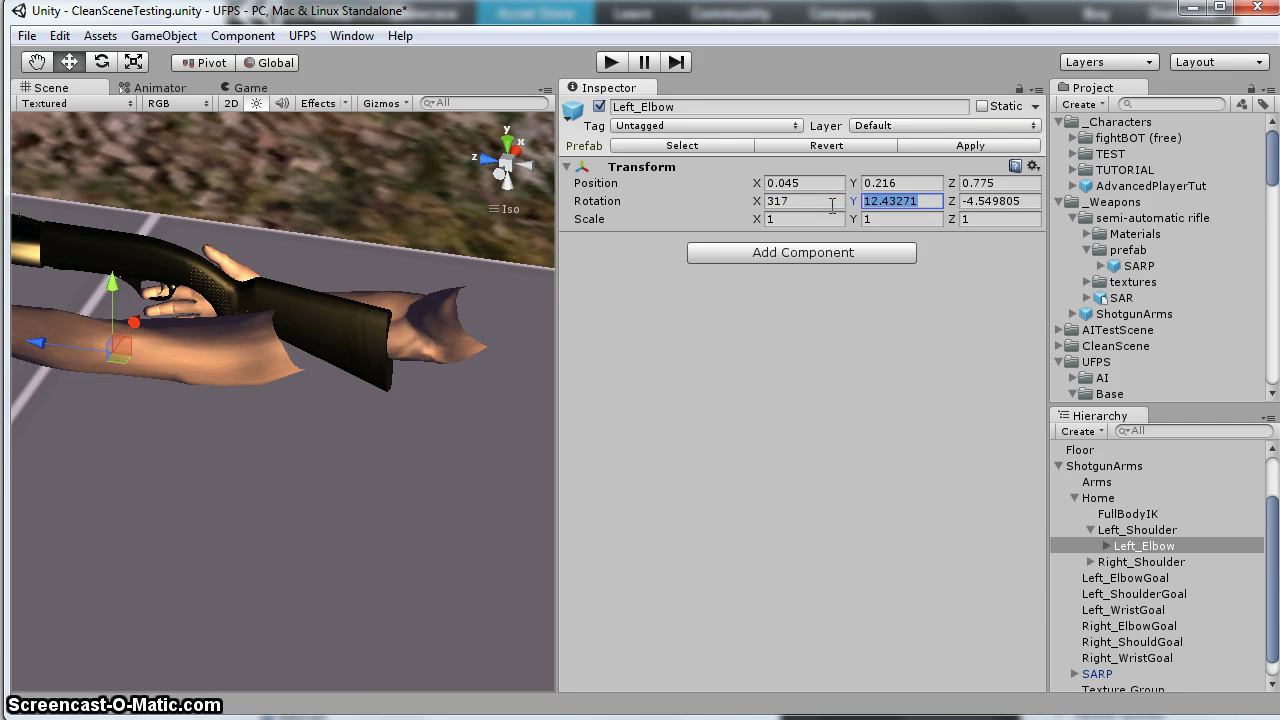
pyautogui.write('28')
pyautogui.press('Tab')
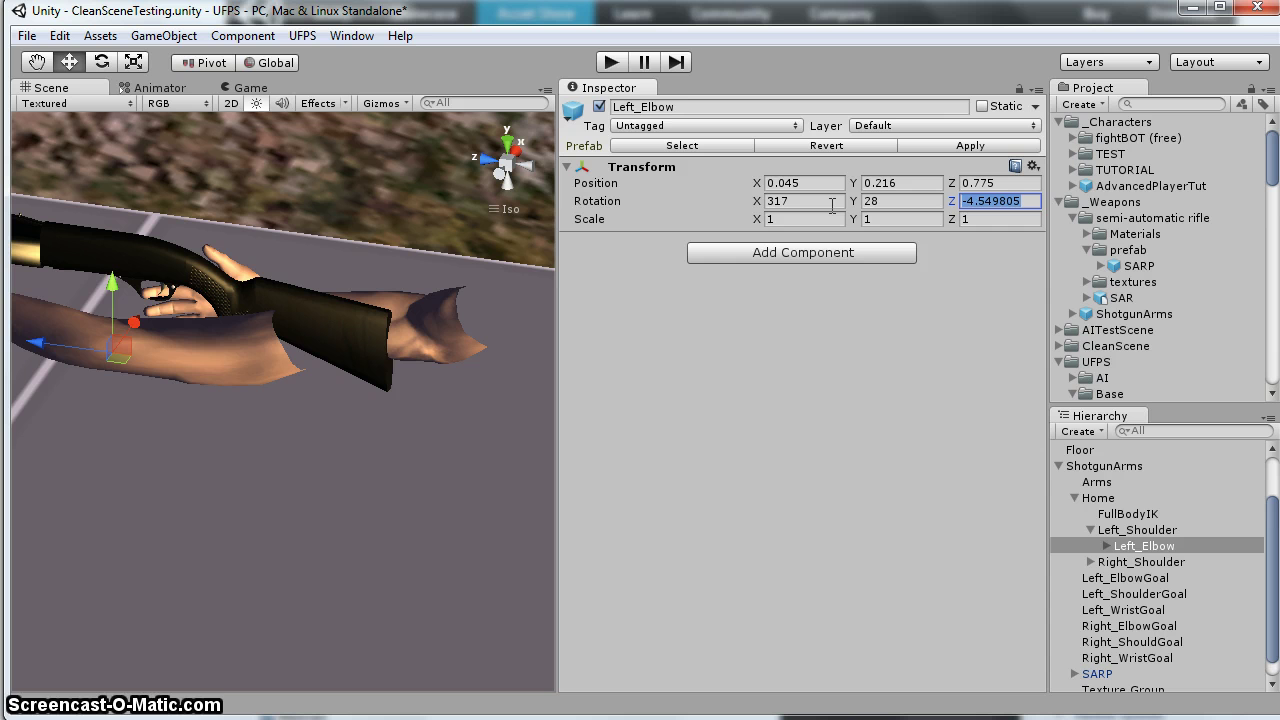
pyautogui.write('28')
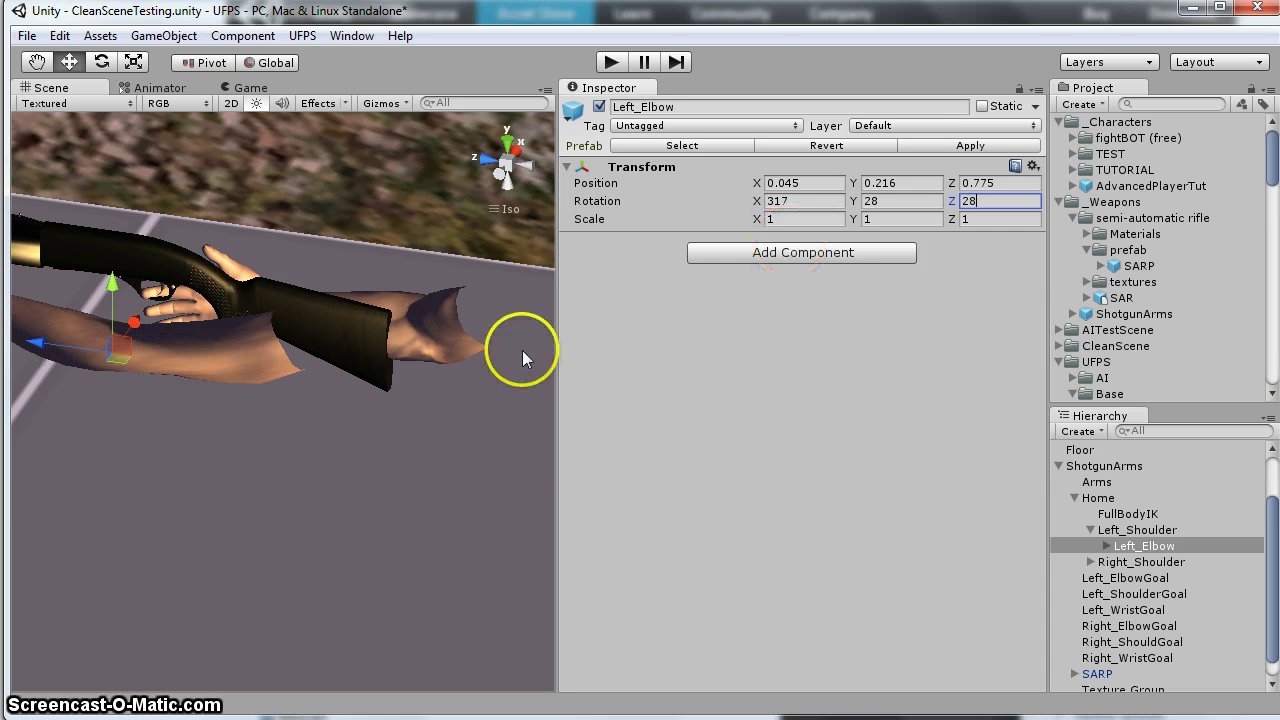
pyautogui.click(651, 463)
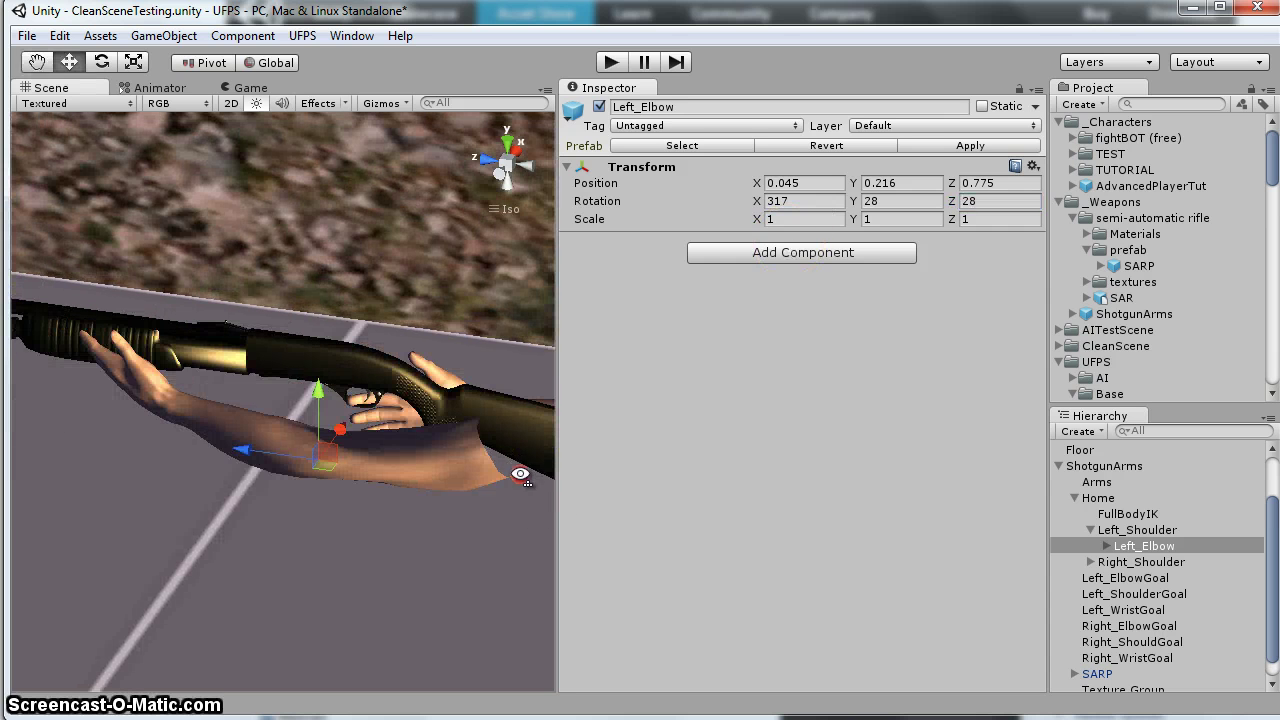
pyautogui.keyDown('alt'); pyautogui.moveTo(514, 475); pyautogui.dragTo(344, 404); pyautogui.keyUp('alt')
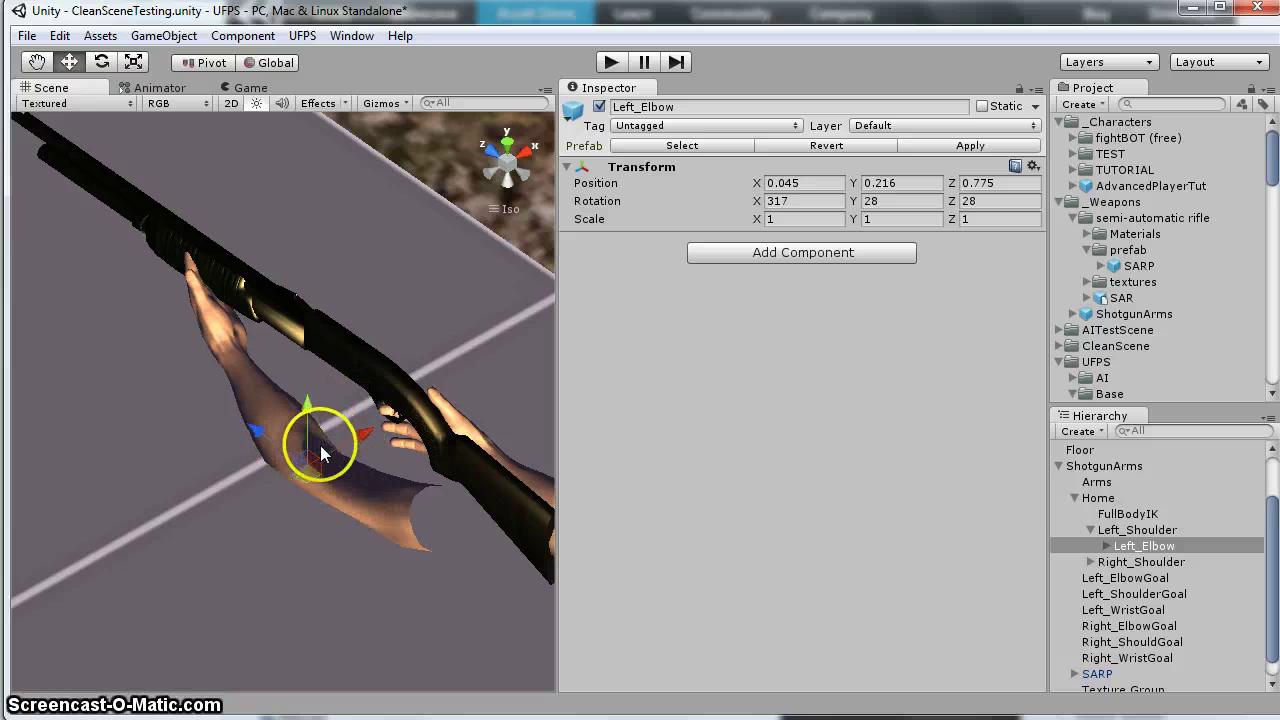
# Set the rotation of Left_Wrist_Start under Left_Elbow to X 11, Y 5, Z 2
pyautogui.click(1105, 548)
pyautogui.click(1166, 552)
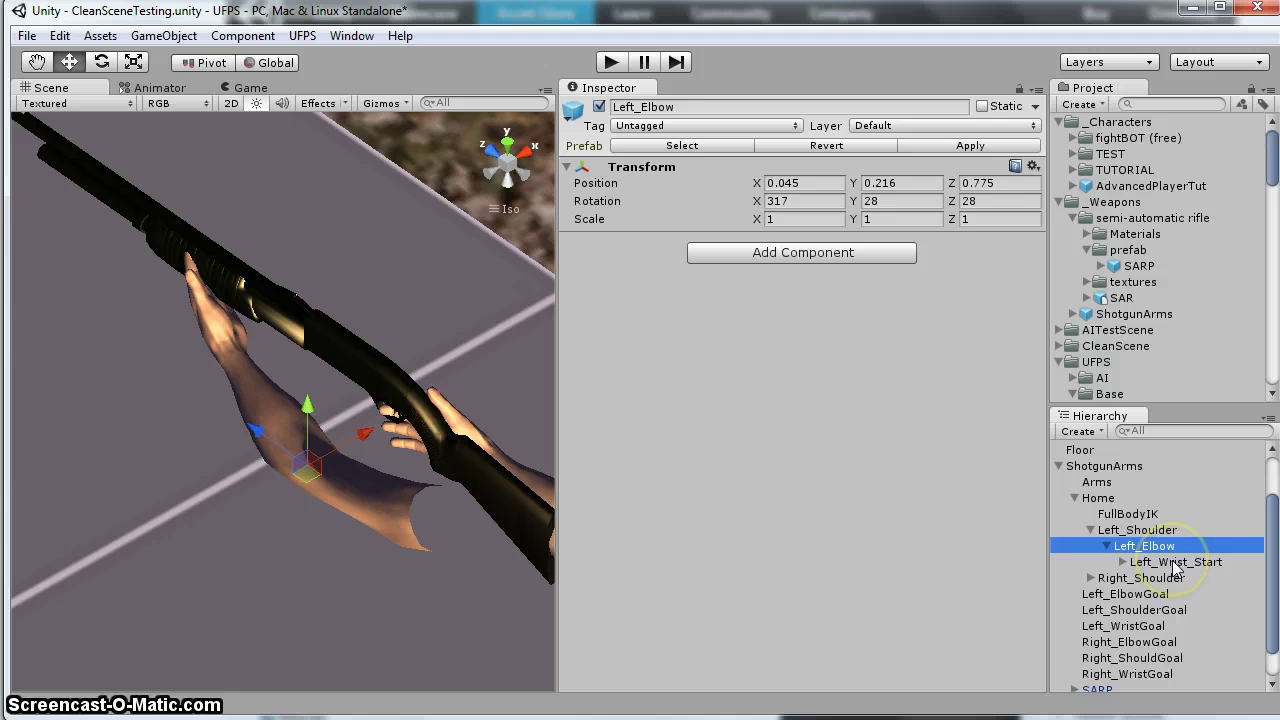
pyautogui.click(1176, 562)
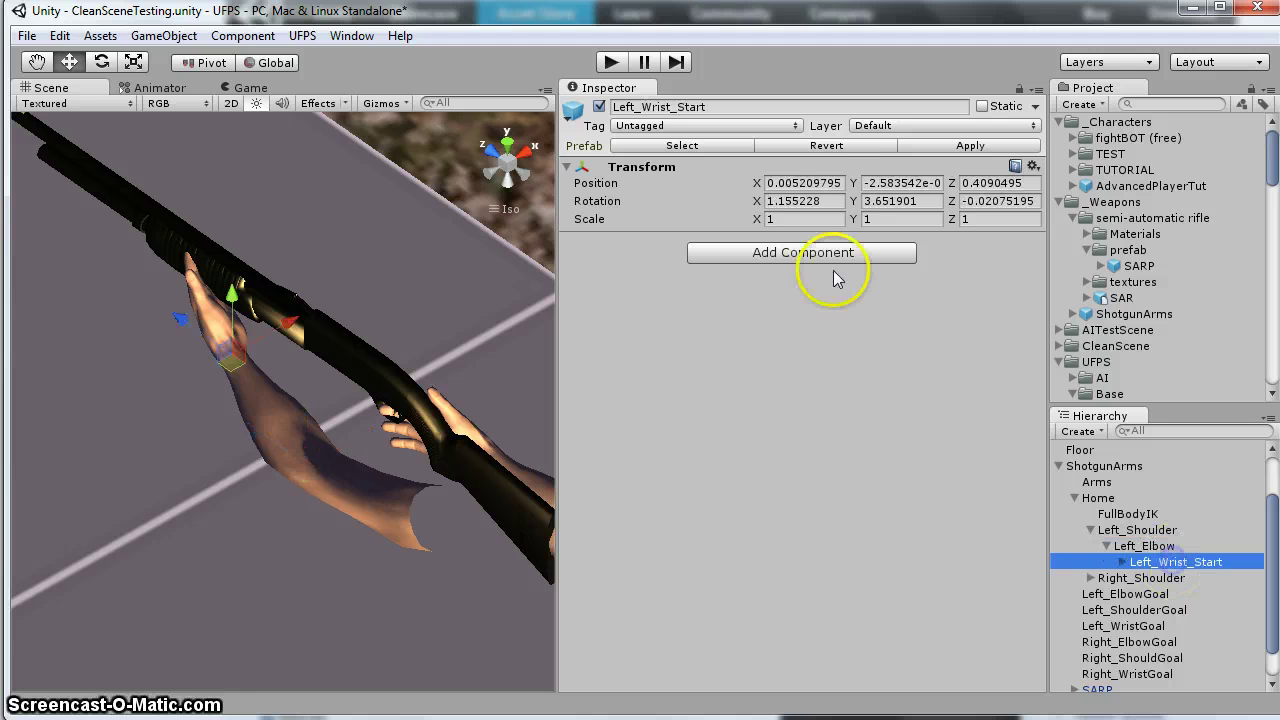
pyautogui.click(830, 184)
pyautogui.click(992, 186)
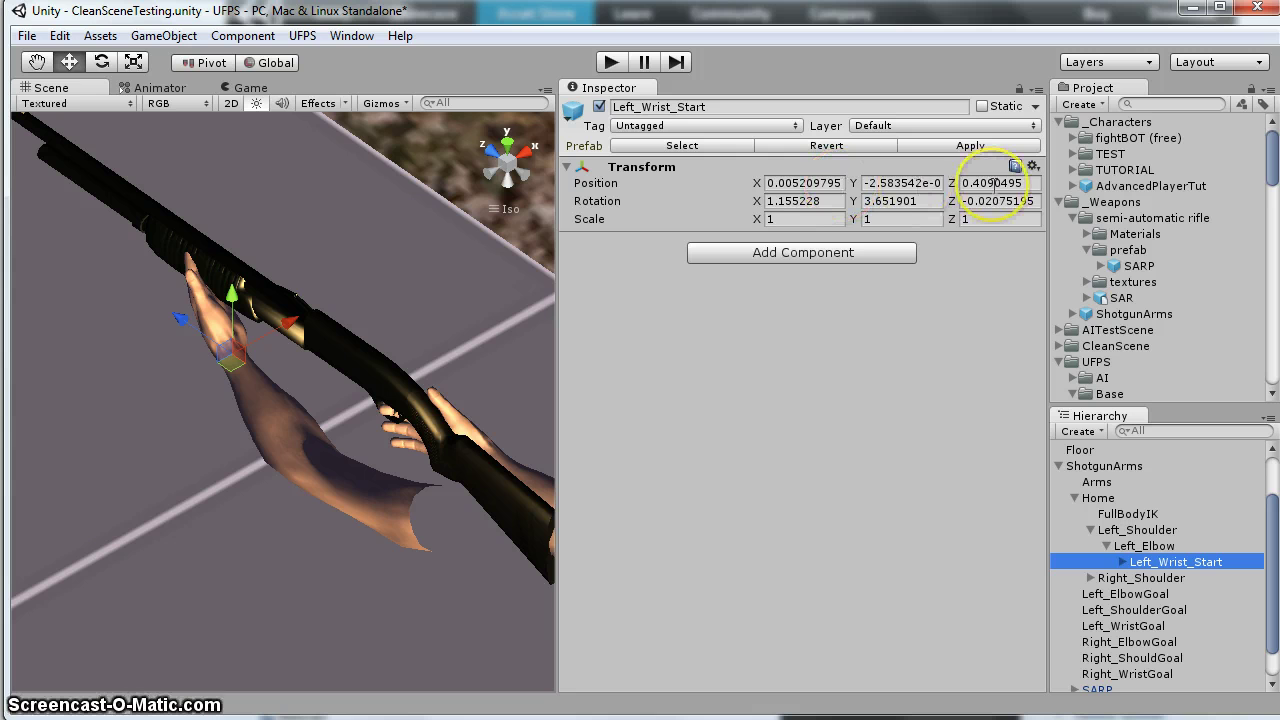
pyautogui.click(800, 200)
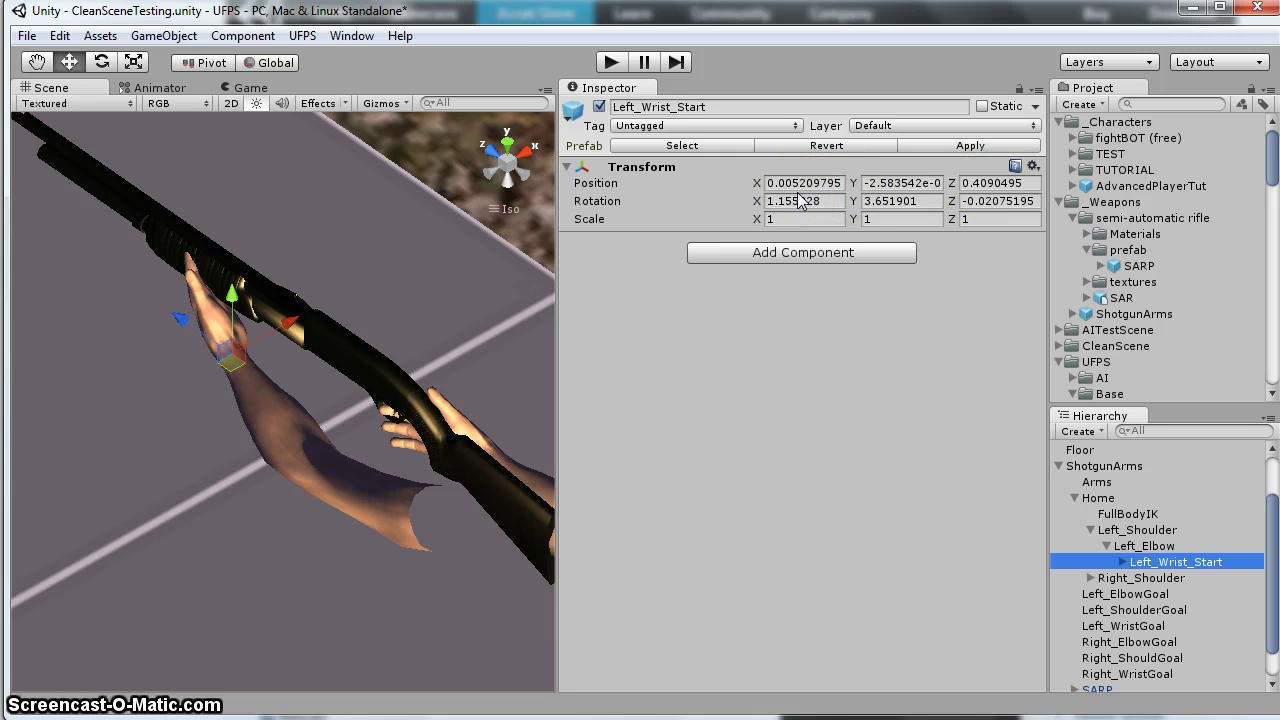
pyautogui.click(800, 200)
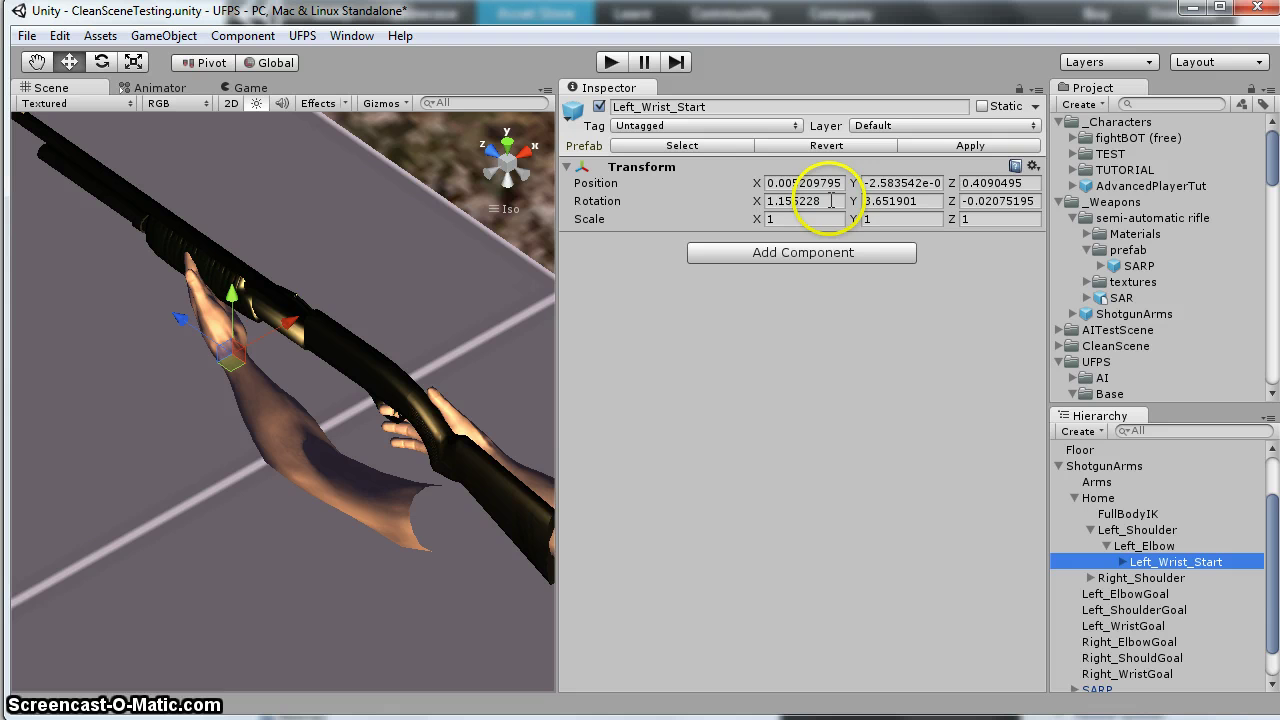
pyautogui.click(838, 197)
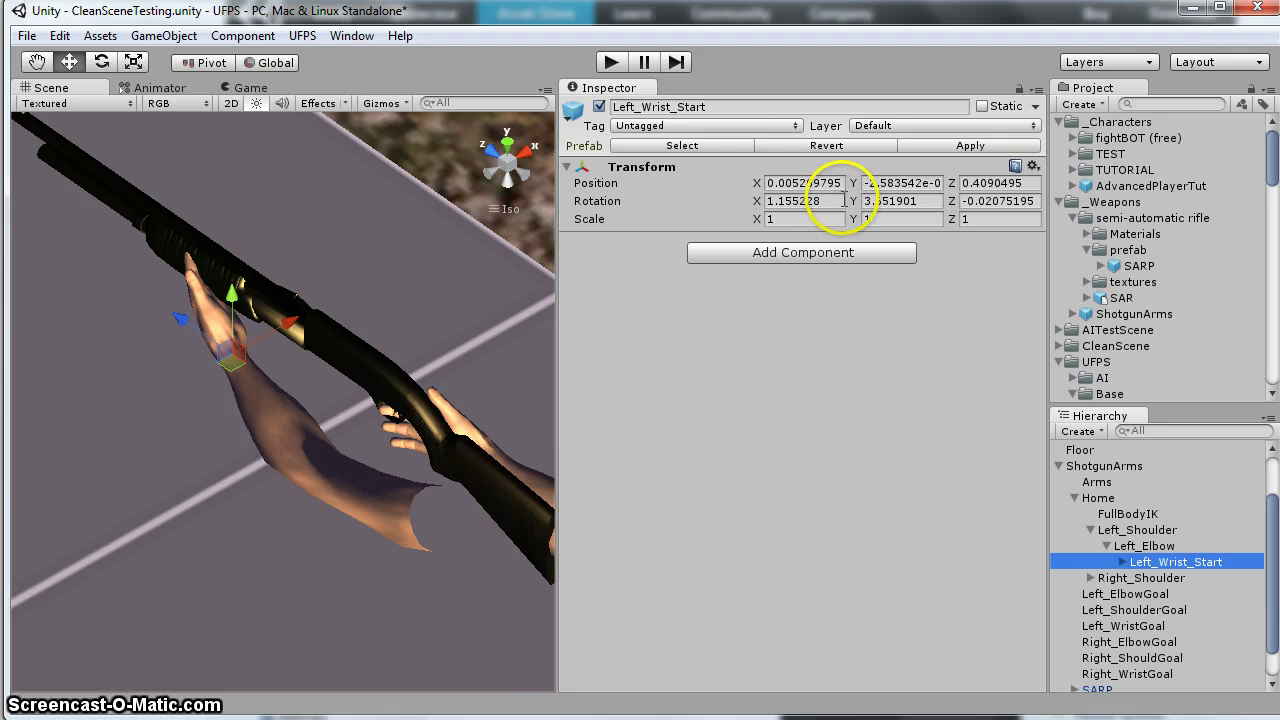
pyautogui.click(727, 203)
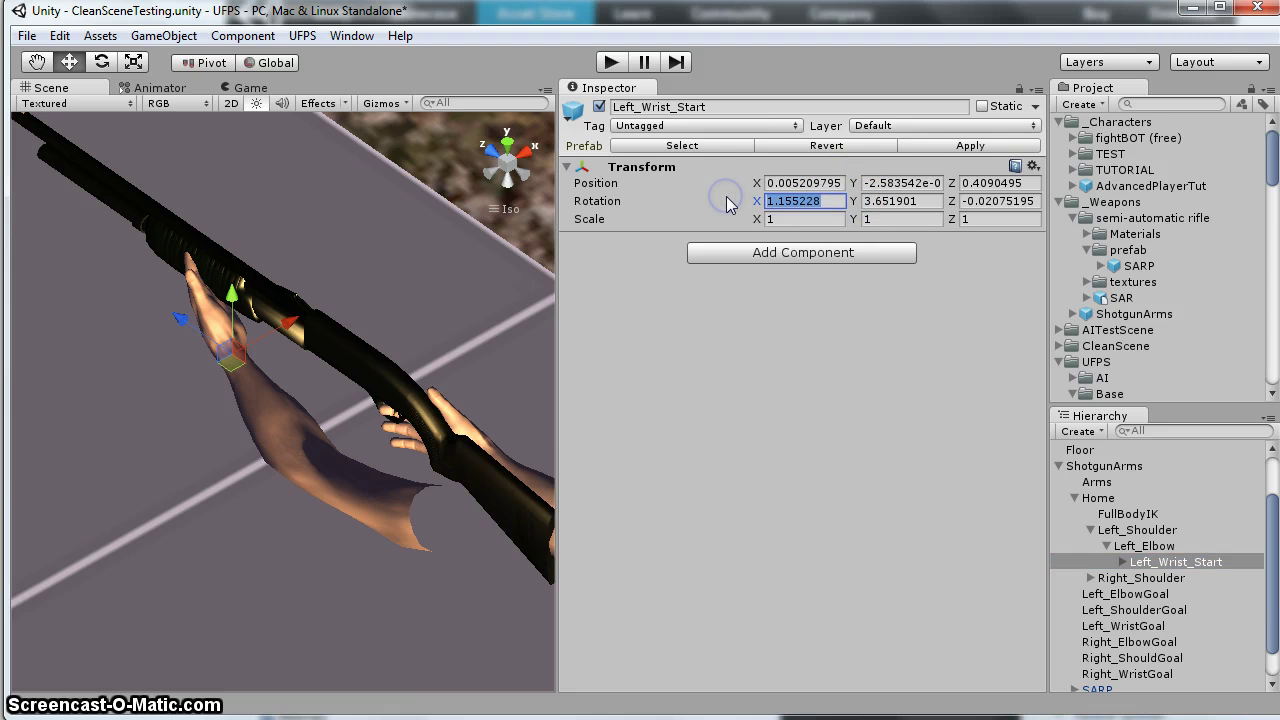
pyautogui.write('11')
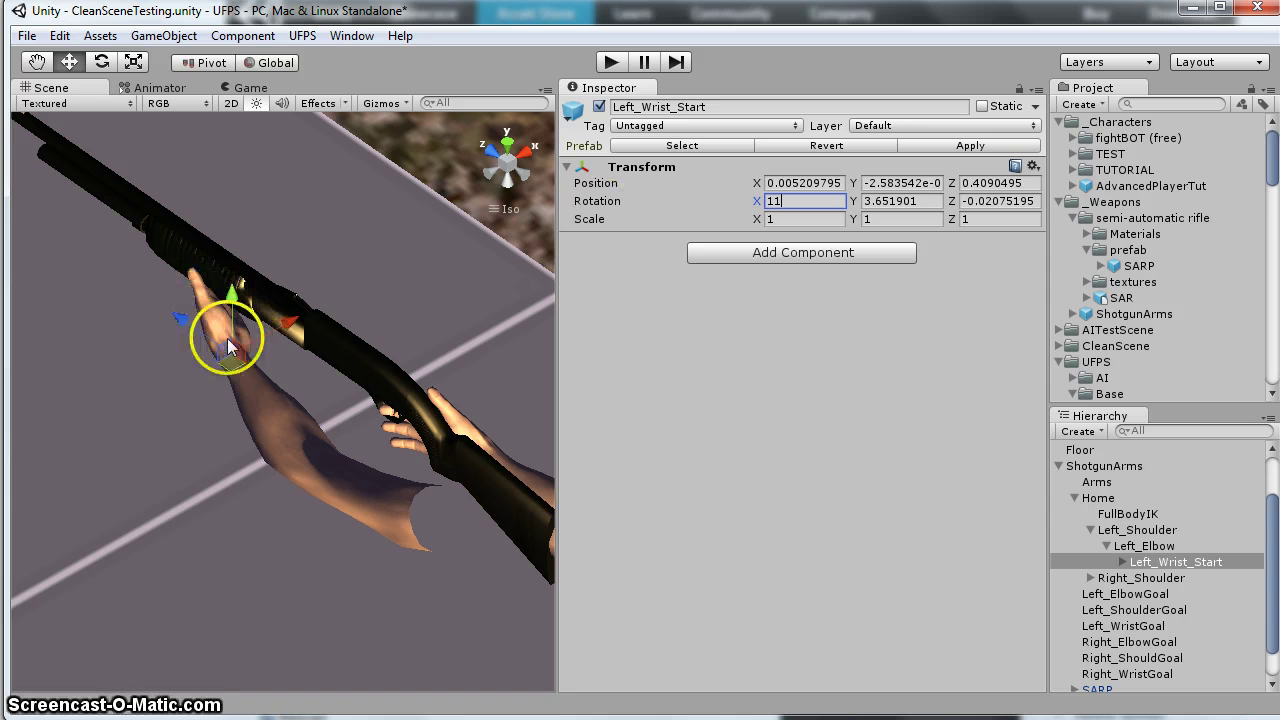
pyautogui.press('Tab')
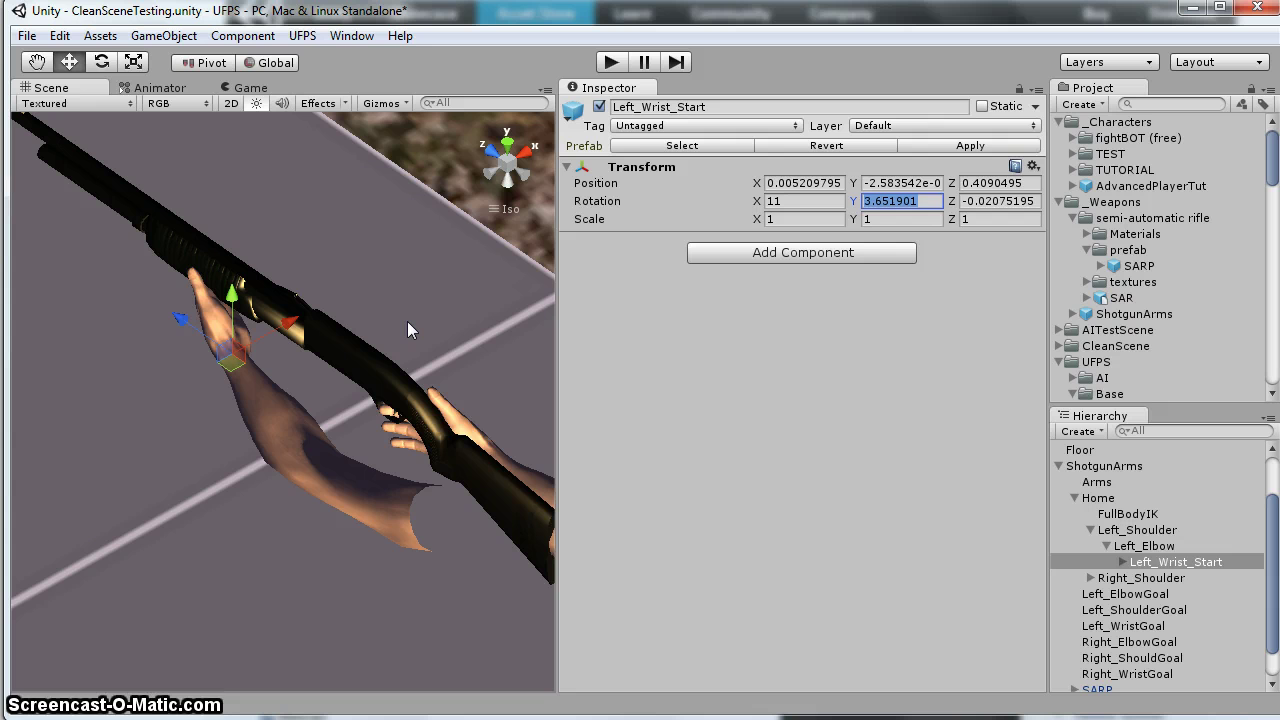
pyautogui.write('5')
pyautogui.press('Tab')
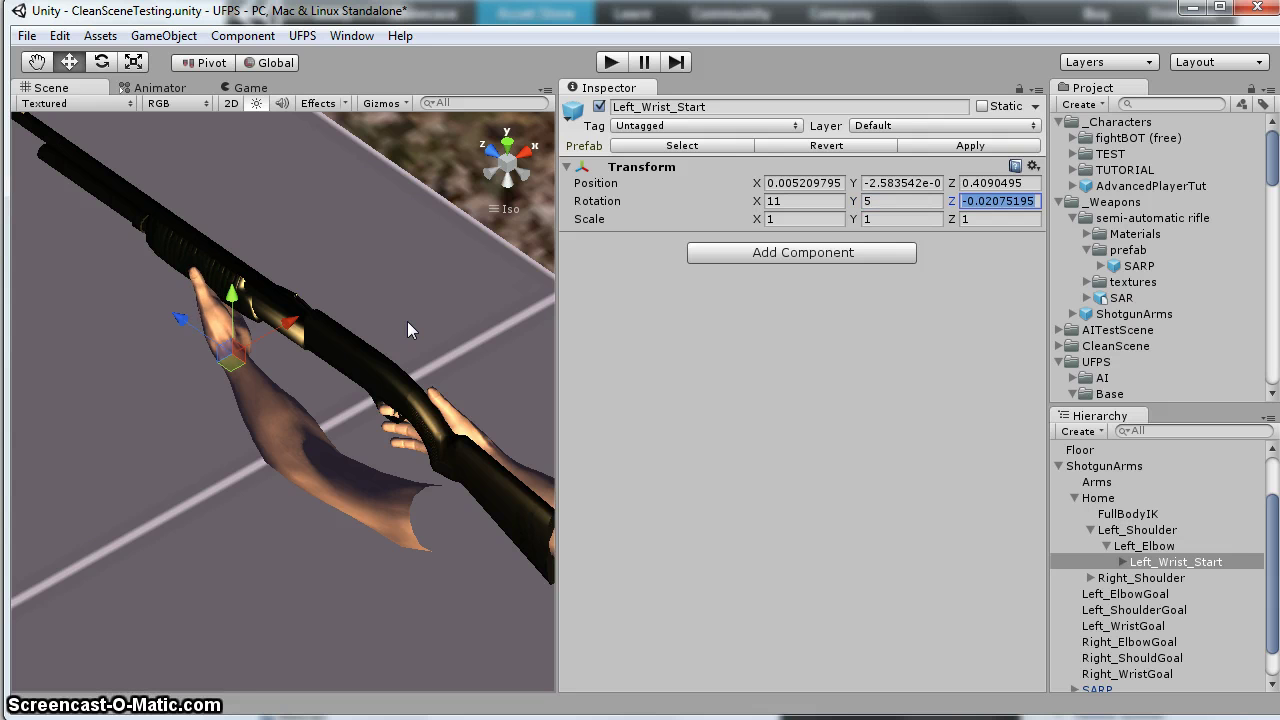
pyautogui.write('2')
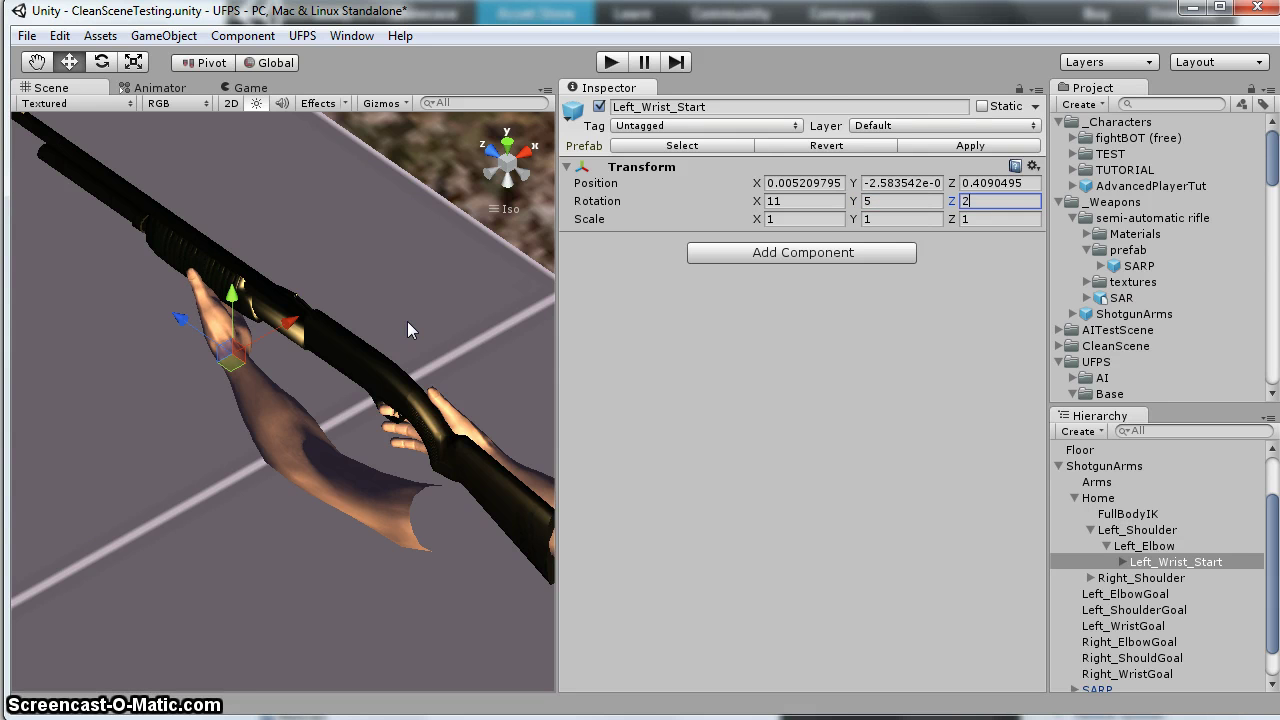
# Set the rotation of Left_Wrist_End under Left_Wrist_Start to X 3.8, Y 2.2, Z 353
pyautogui.click(1121, 563)
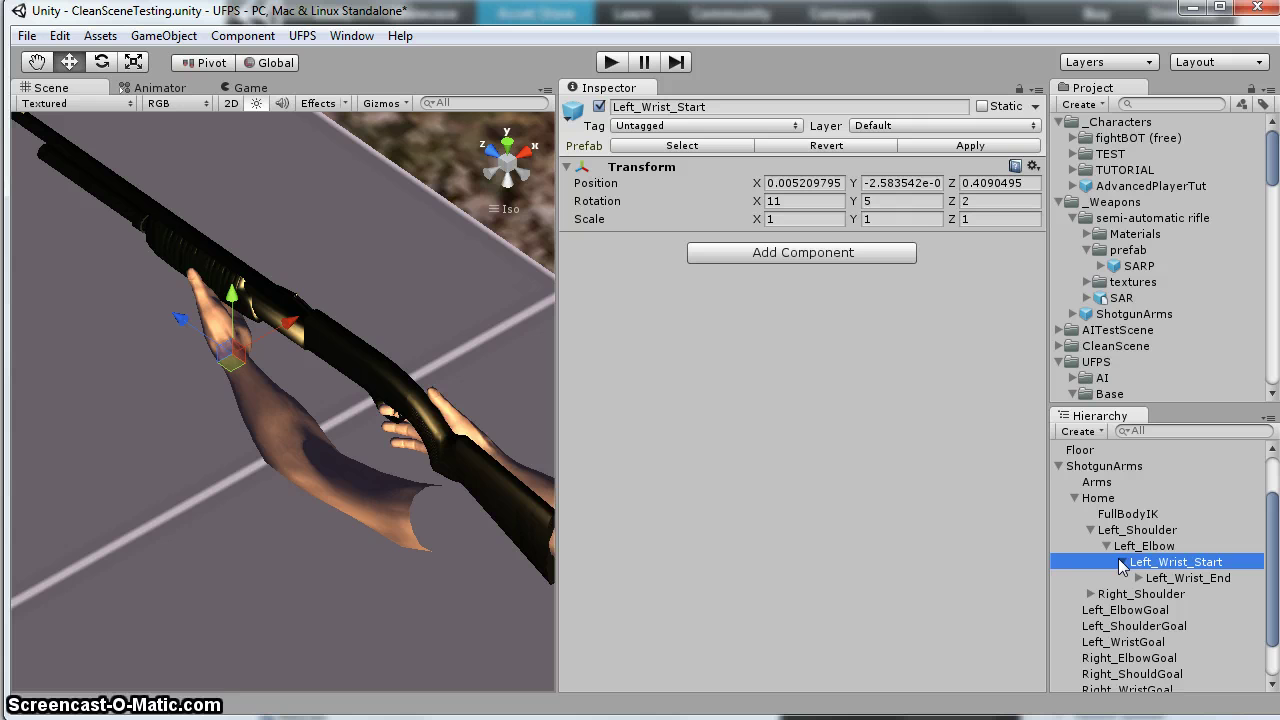
pyautogui.click(1160, 578)
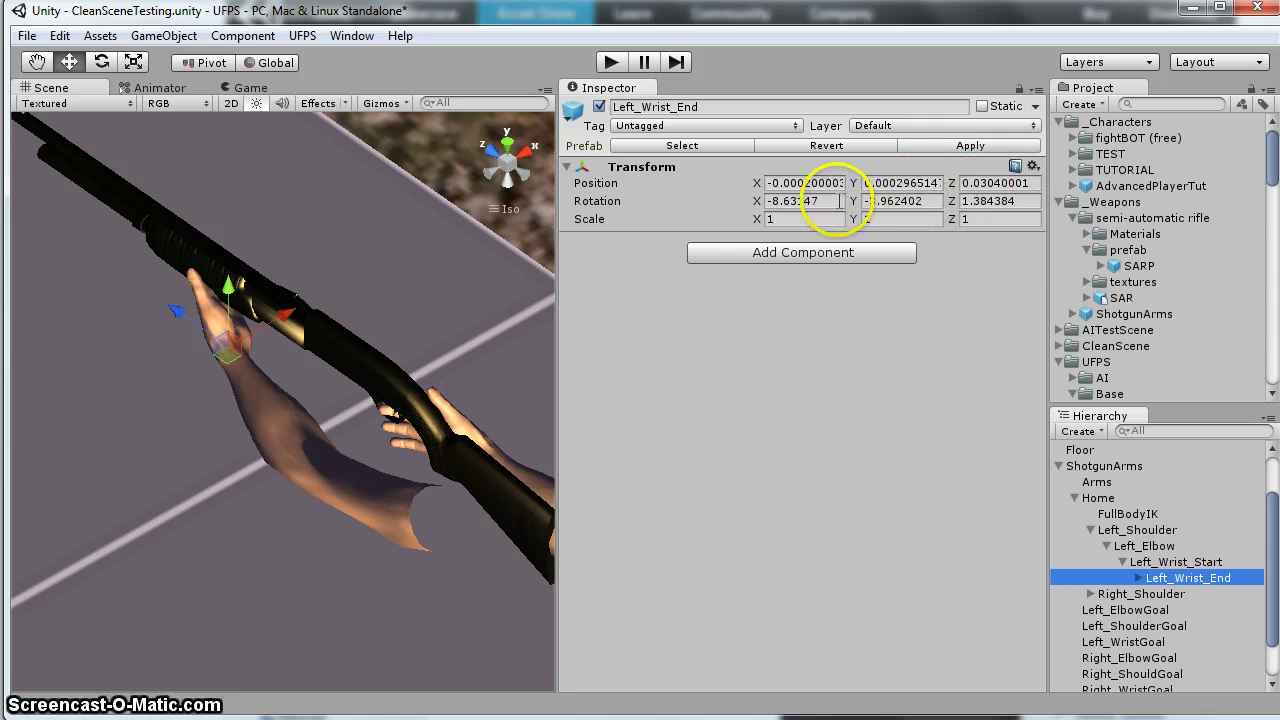
pyautogui.click(648, 201)
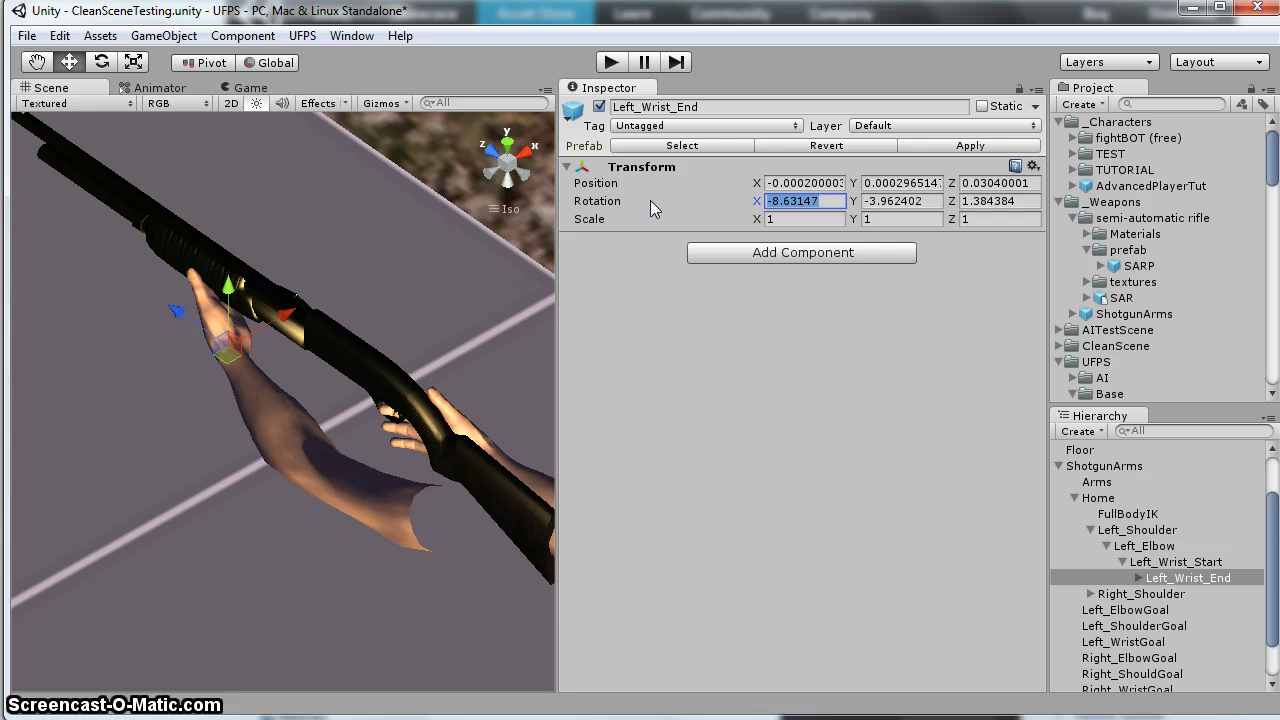
pyautogui.write('3')
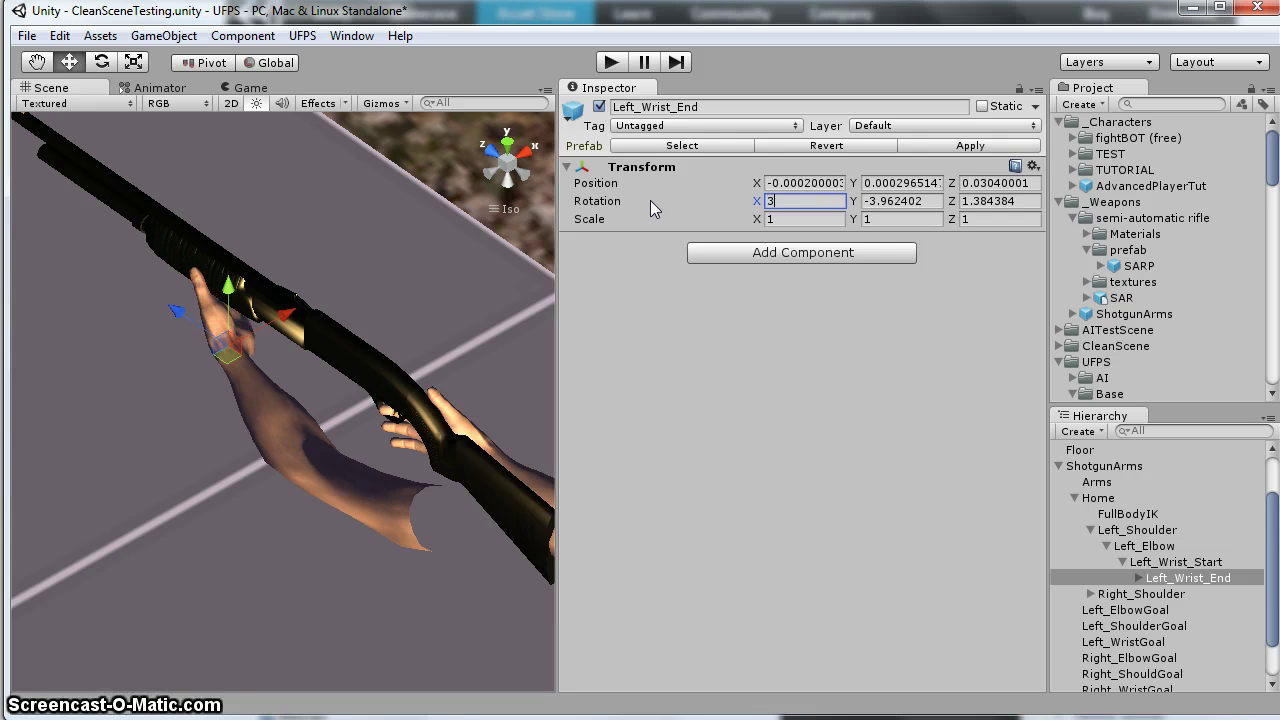
pyautogui.write('.8')
pyautogui.press('Tab')
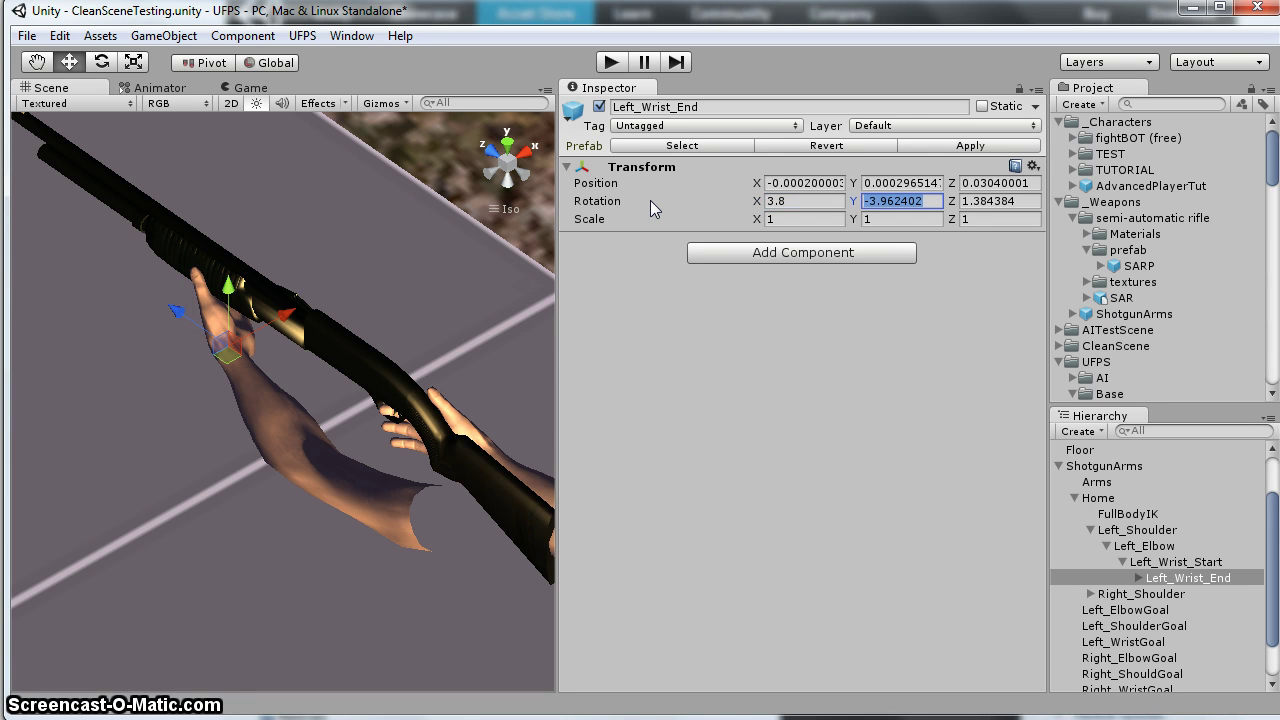
pyautogui.write('2.2')
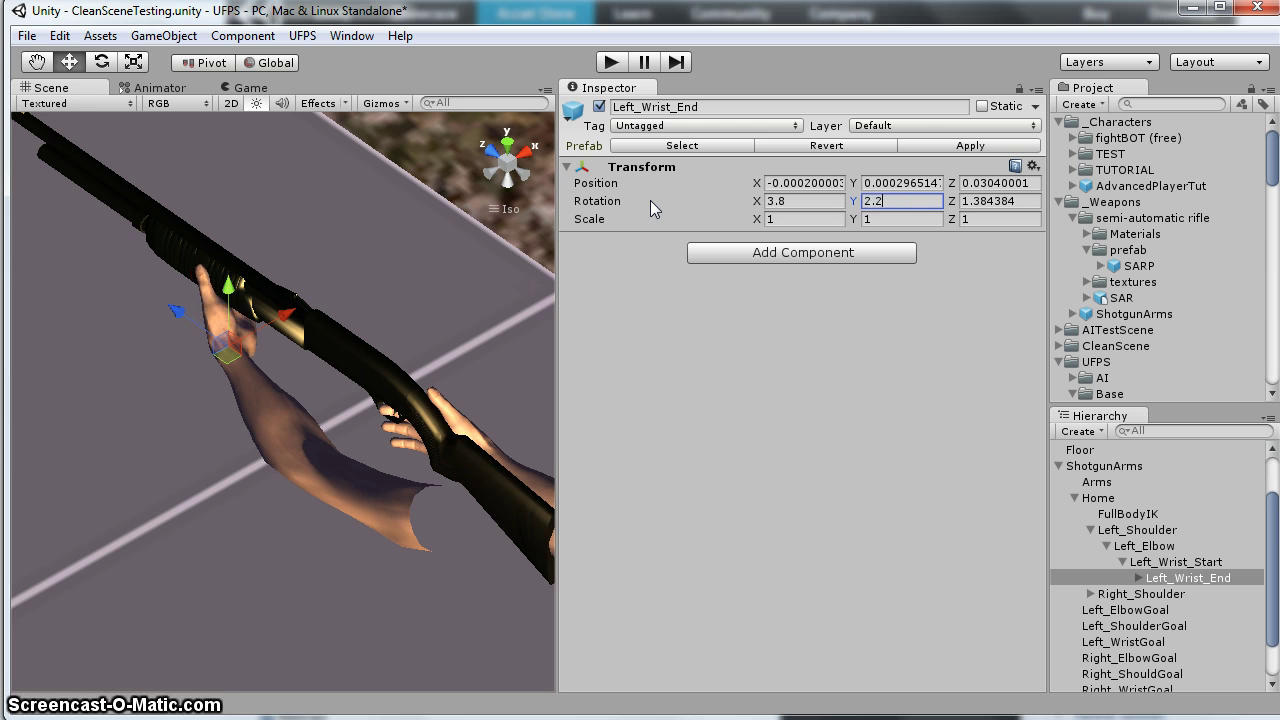
pyautogui.press('Tab')
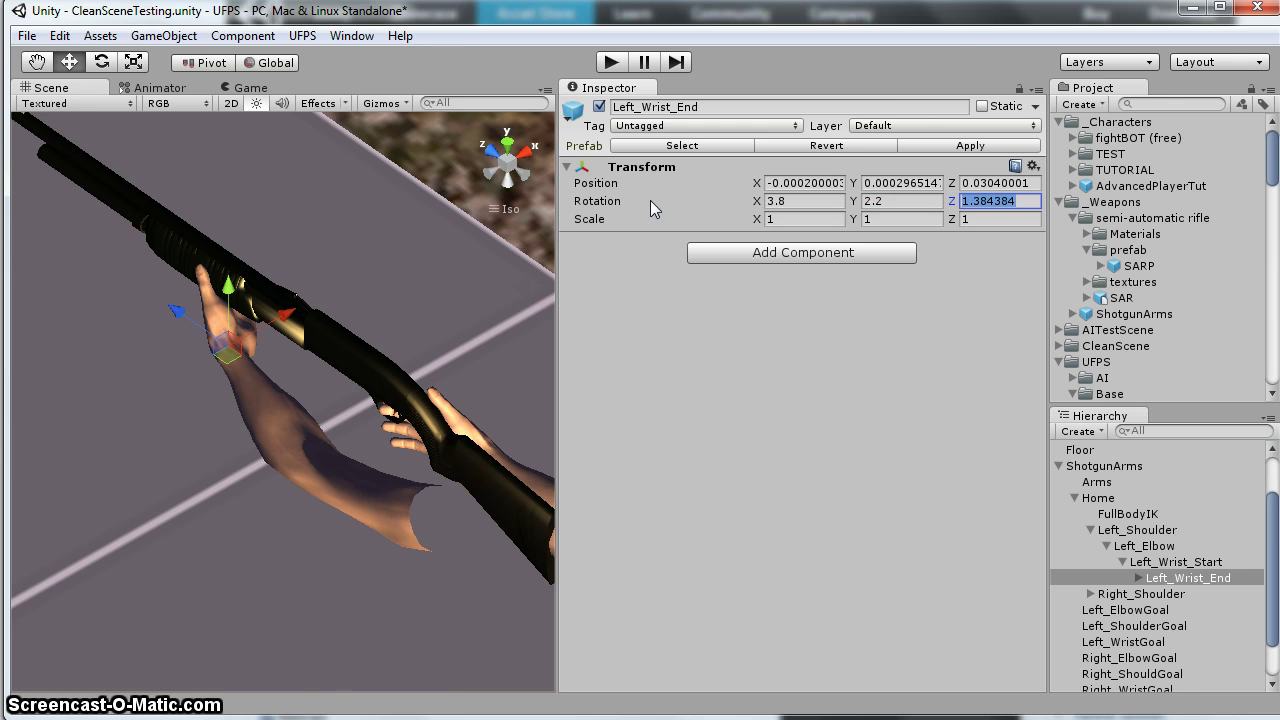
pyautogui.write('353')
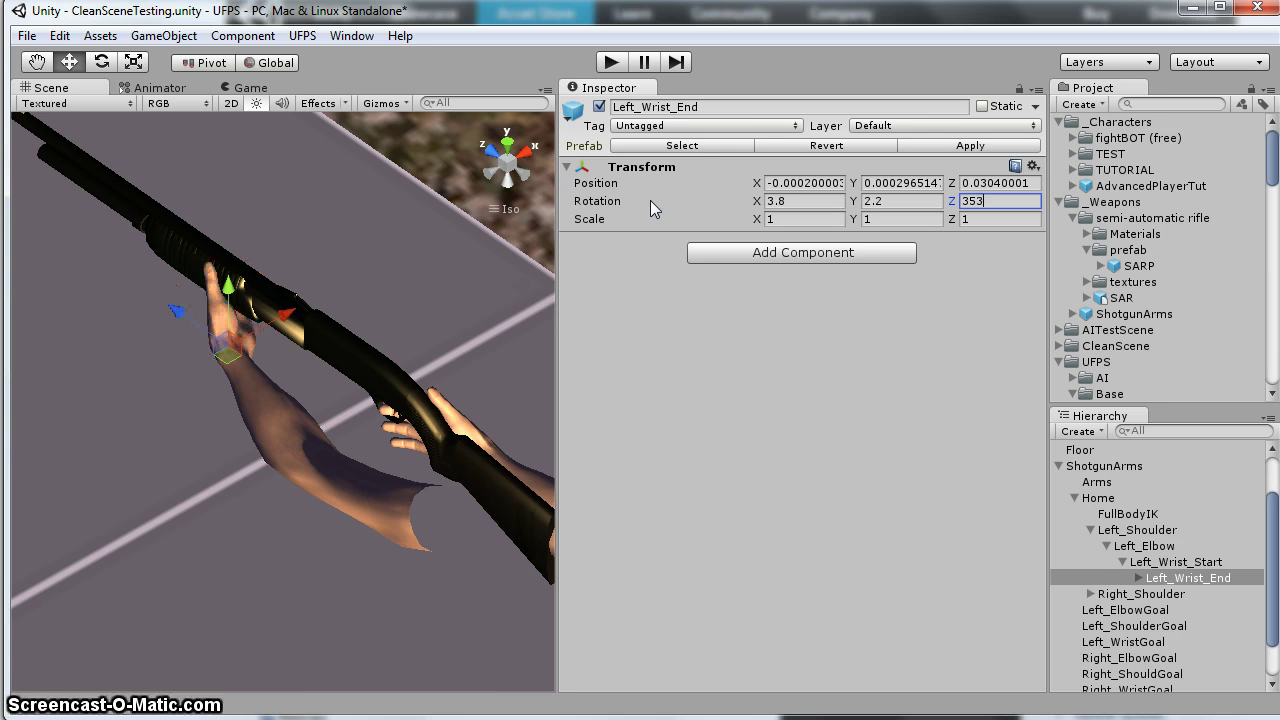
# Set the Z rotation of Left_Palm under Left_Wrist_End to 33.3
pyautogui.click(1138, 578)
pyautogui.click(1190, 595)
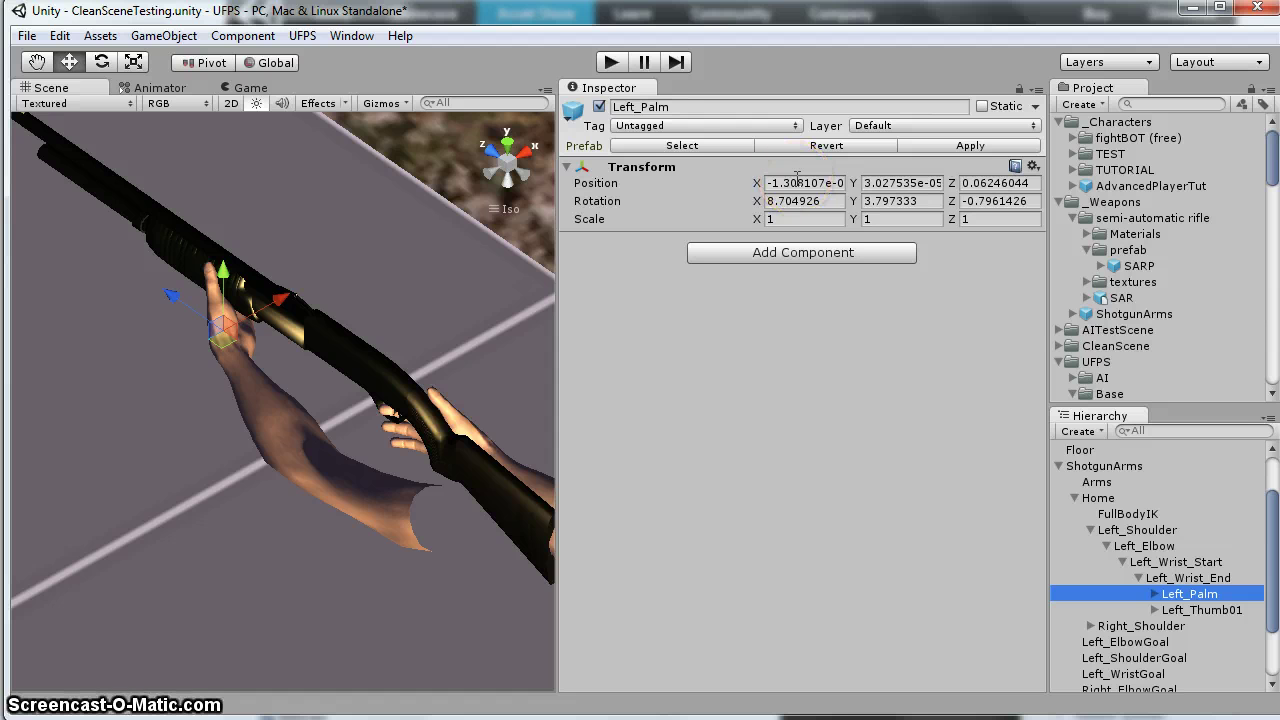
pyautogui.click(826, 202)
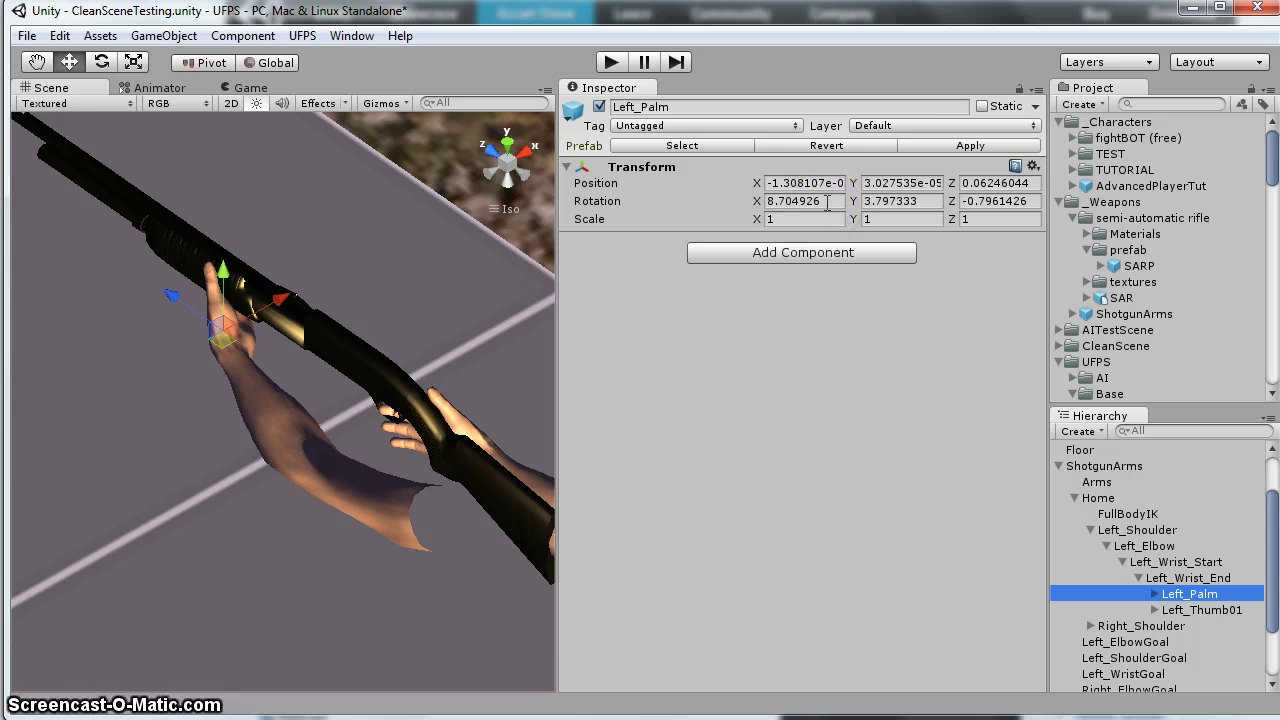
pyautogui.click(904, 201)
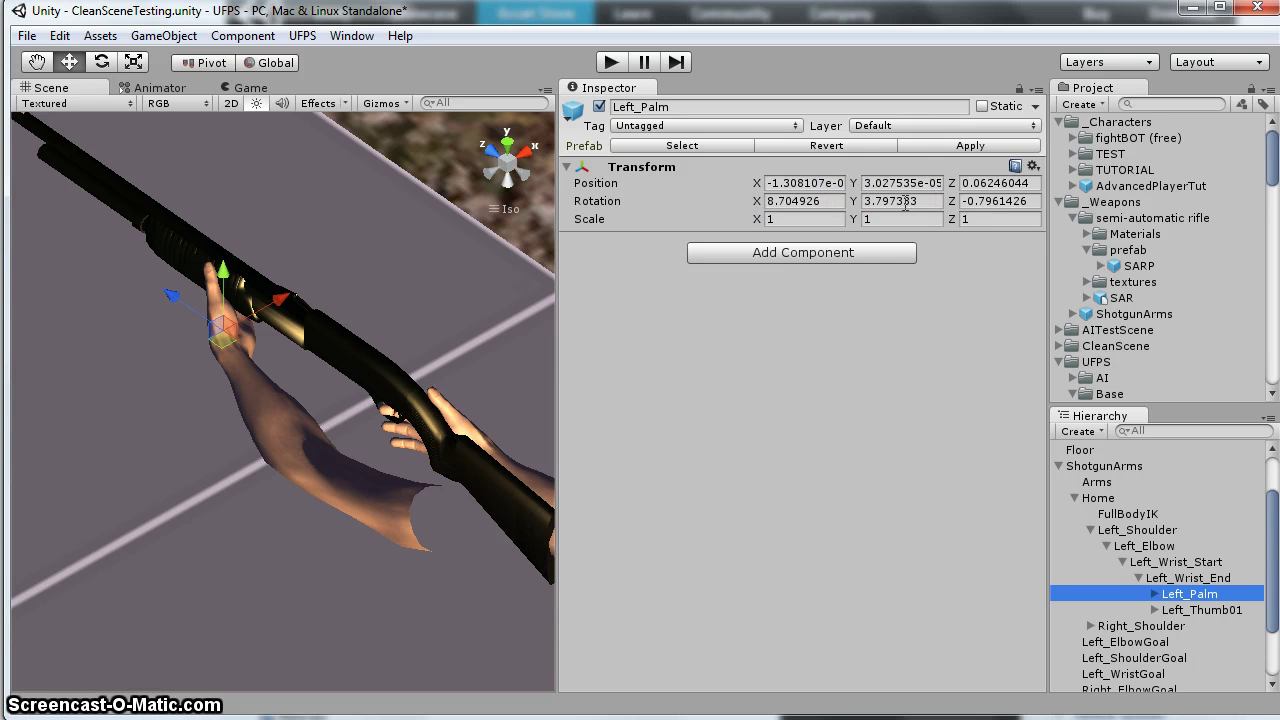
pyautogui.moveTo(1020, 203); pyautogui.dragTo(928, 203)
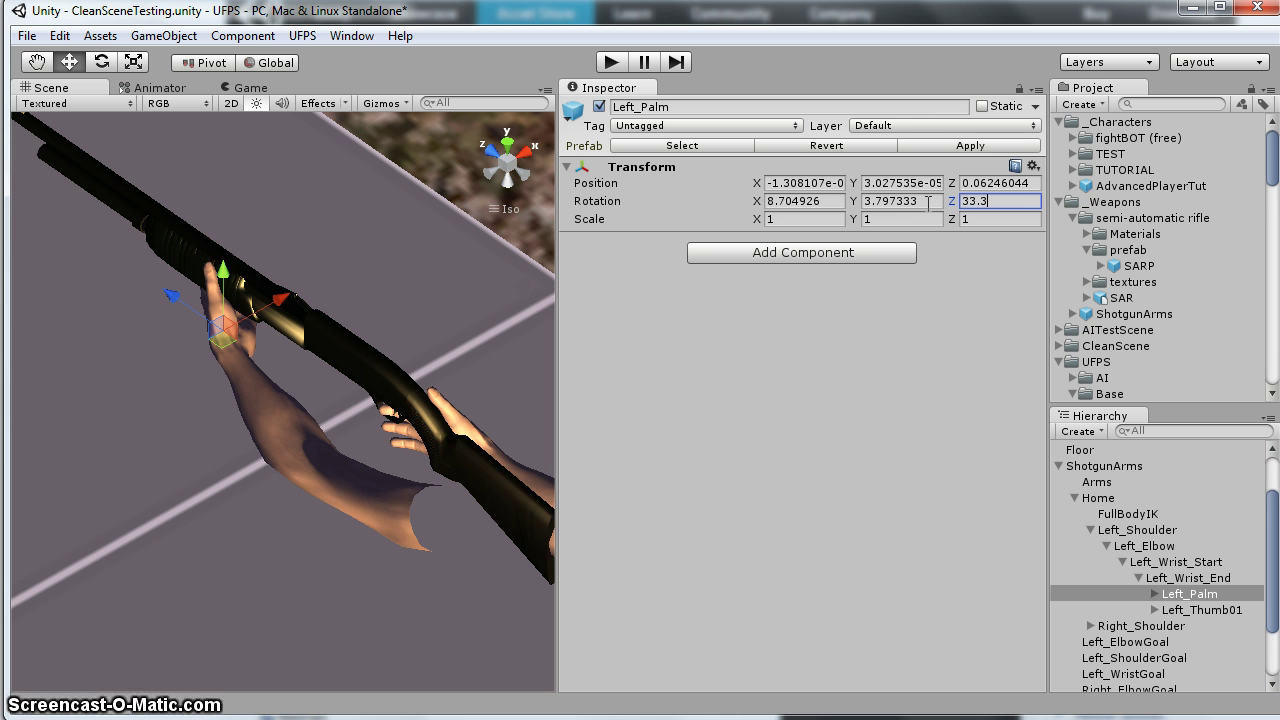
# Collapse the Left_Shoulder hierarchy and expand Right_Shoulder down to the child joints of Right_Wrist_End
pyautogui.click(1091, 531)
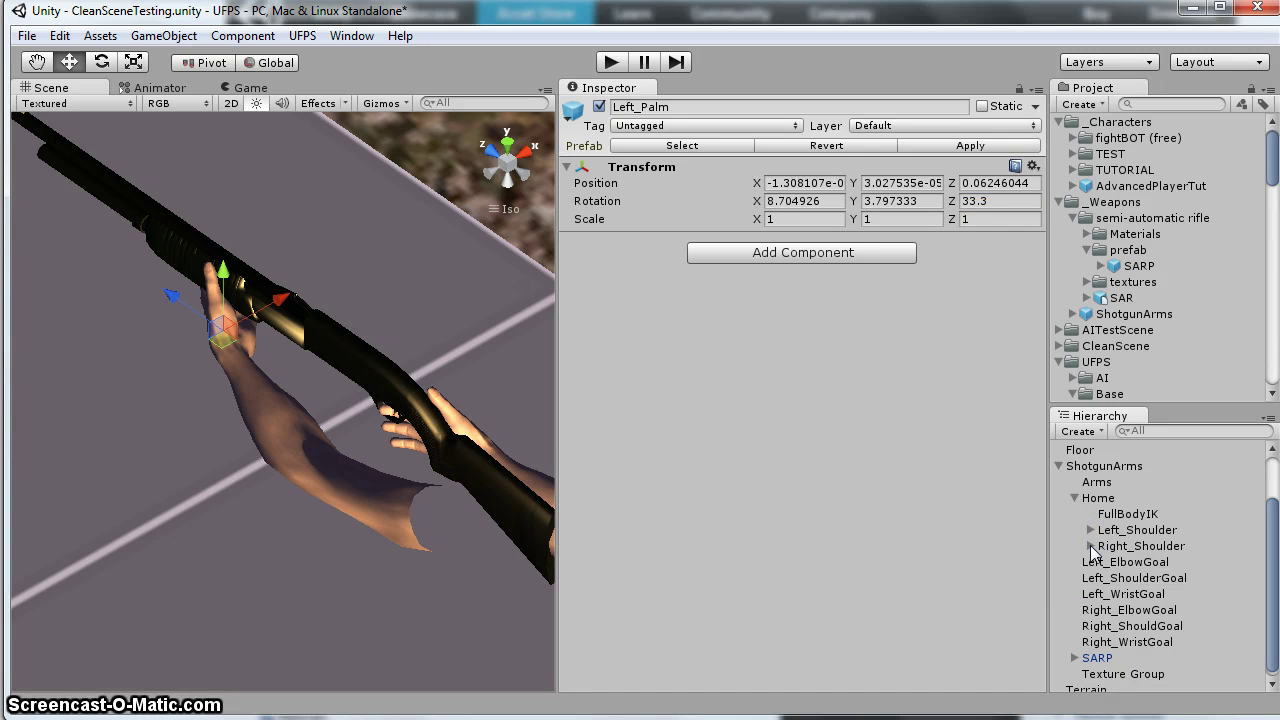
pyautogui.click(1090, 545)
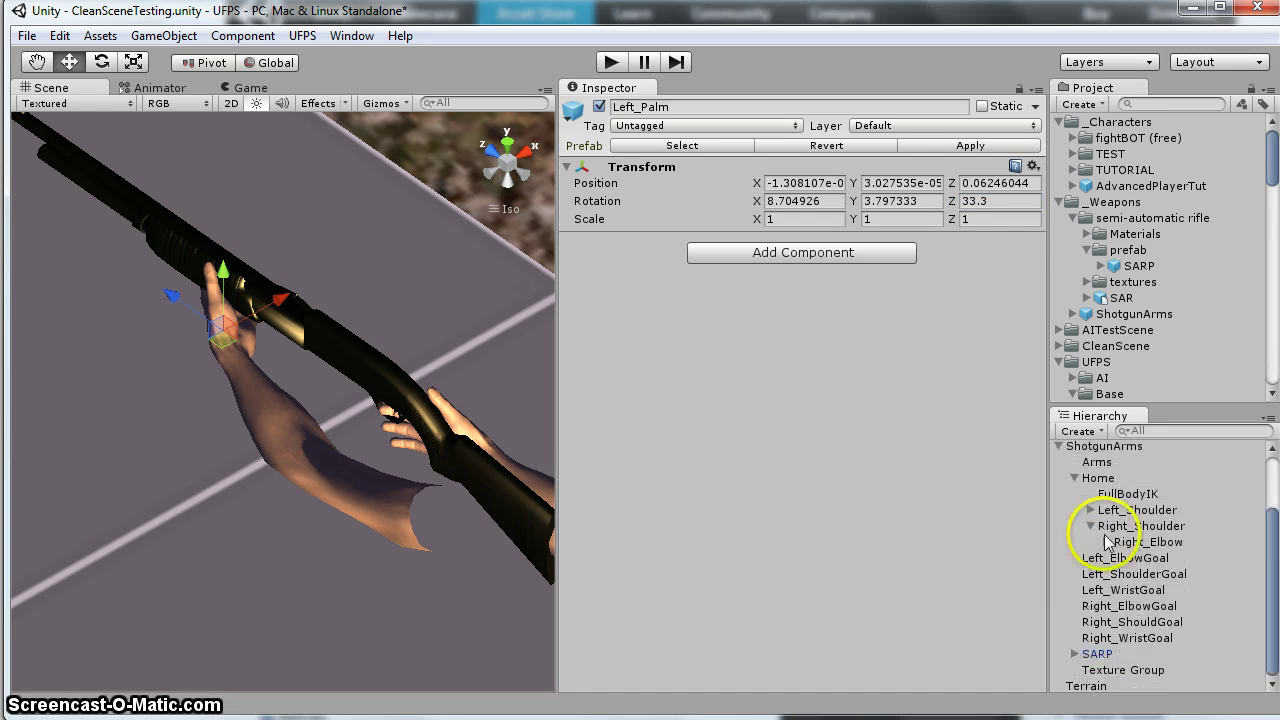
pyautogui.click(1106, 542)
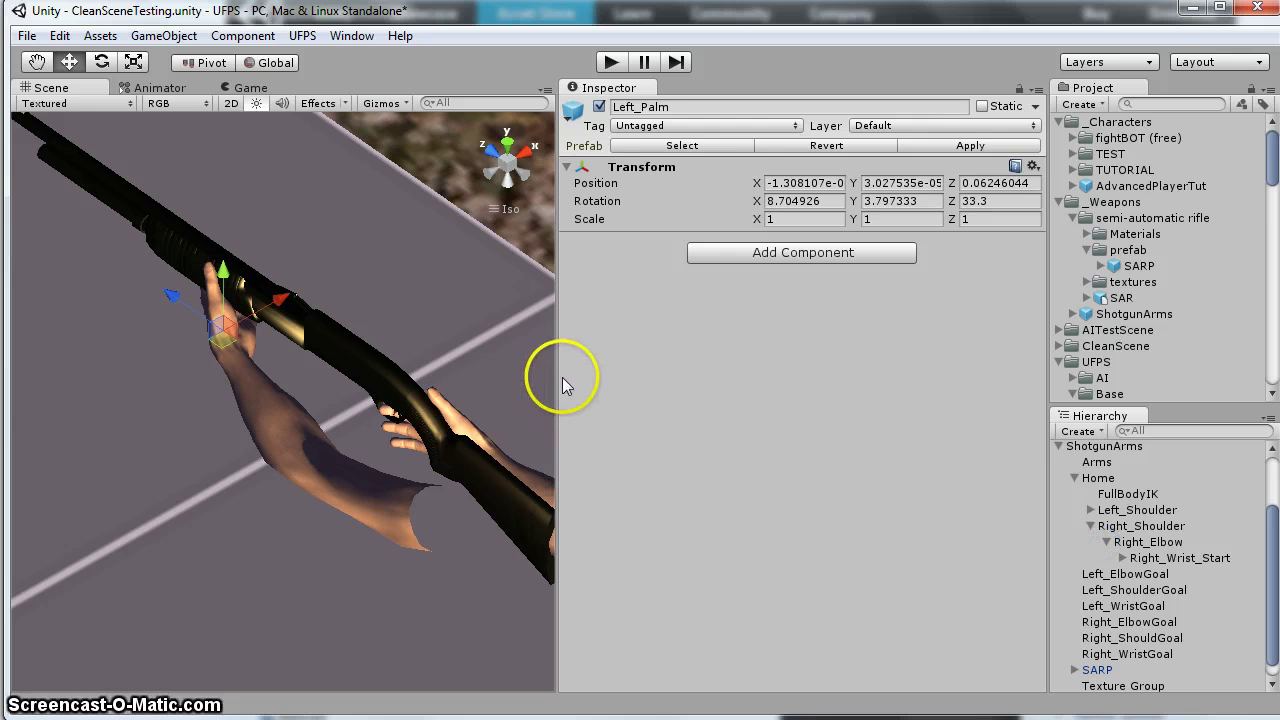
pyautogui.moveTo(557, 382); pyautogui.dragTo(714, 391)
pyautogui.scroll(3, 654, 406)
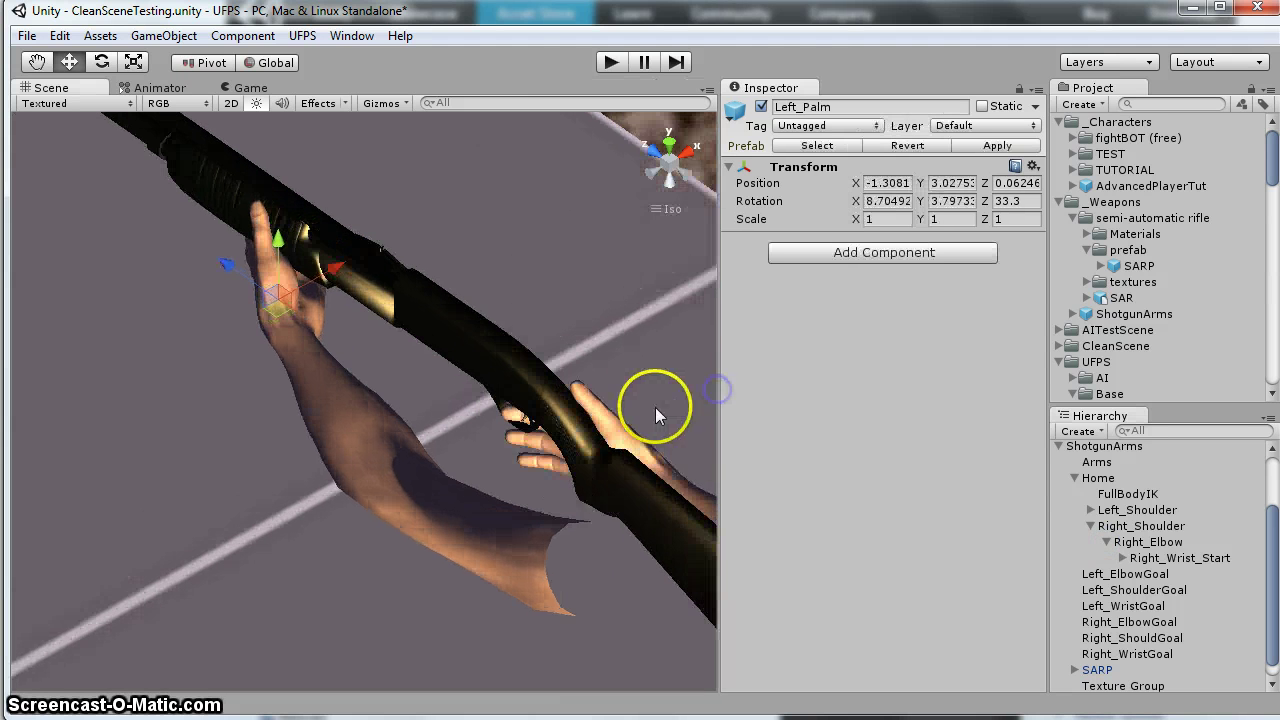
pyautogui.keyDown('alt'); pyautogui.moveTo(622, 380); pyautogui.dragTo(389, 318); pyautogui.keyUp('alt')
pyautogui.keyDown('alt'); pyautogui.moveTo(296, 390); pyautogui.dragTo(434, 357); pyautogui.keyUp('alt')
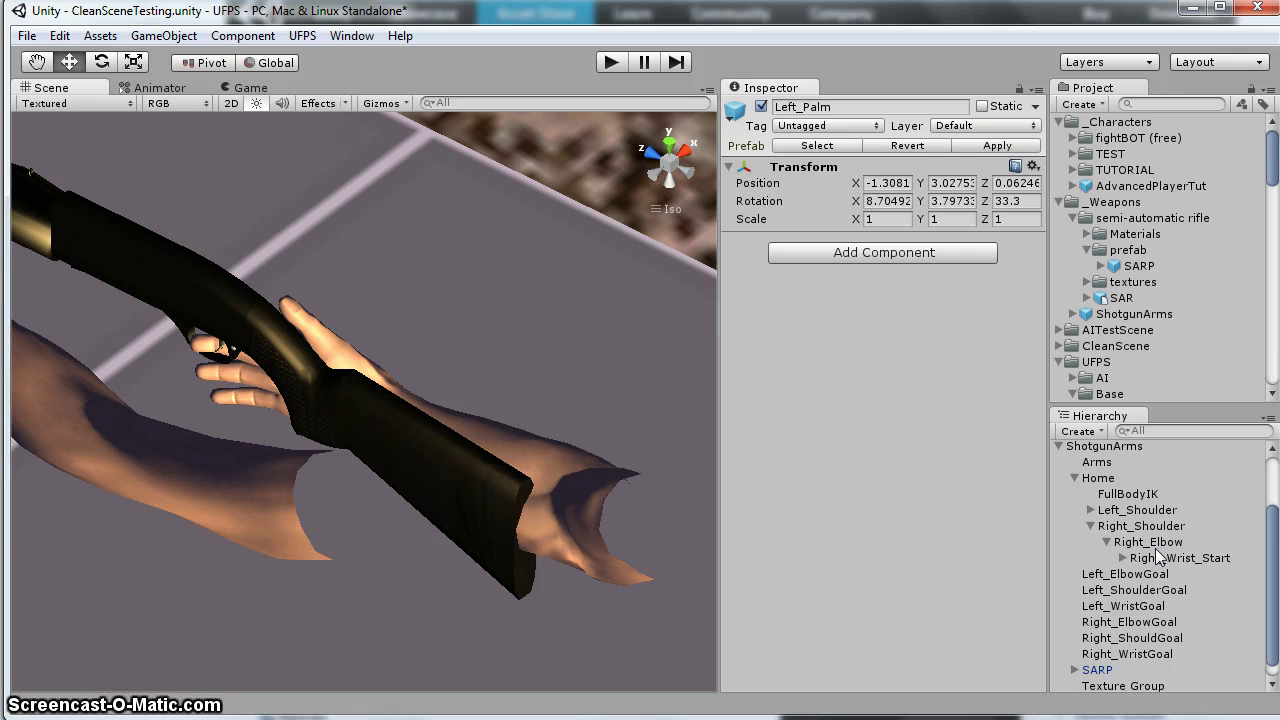
pyautogui.click(1123, 558)
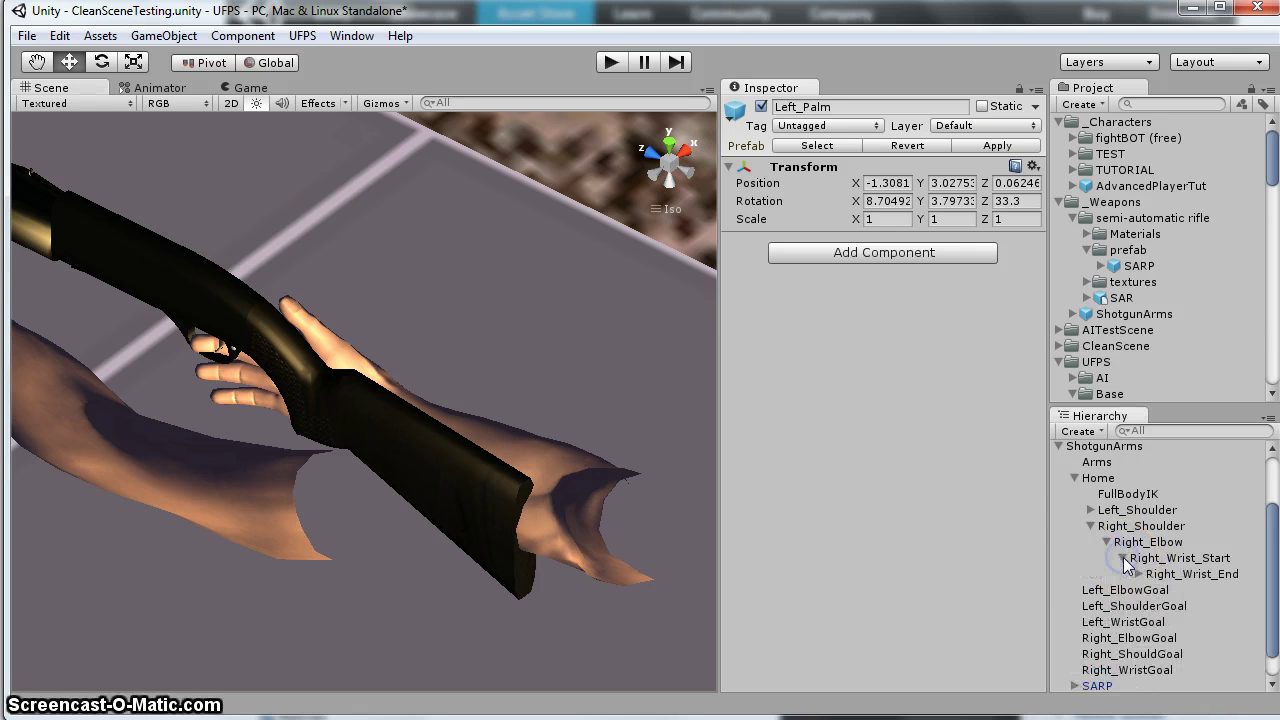
pyautogui.click(1138, 574)
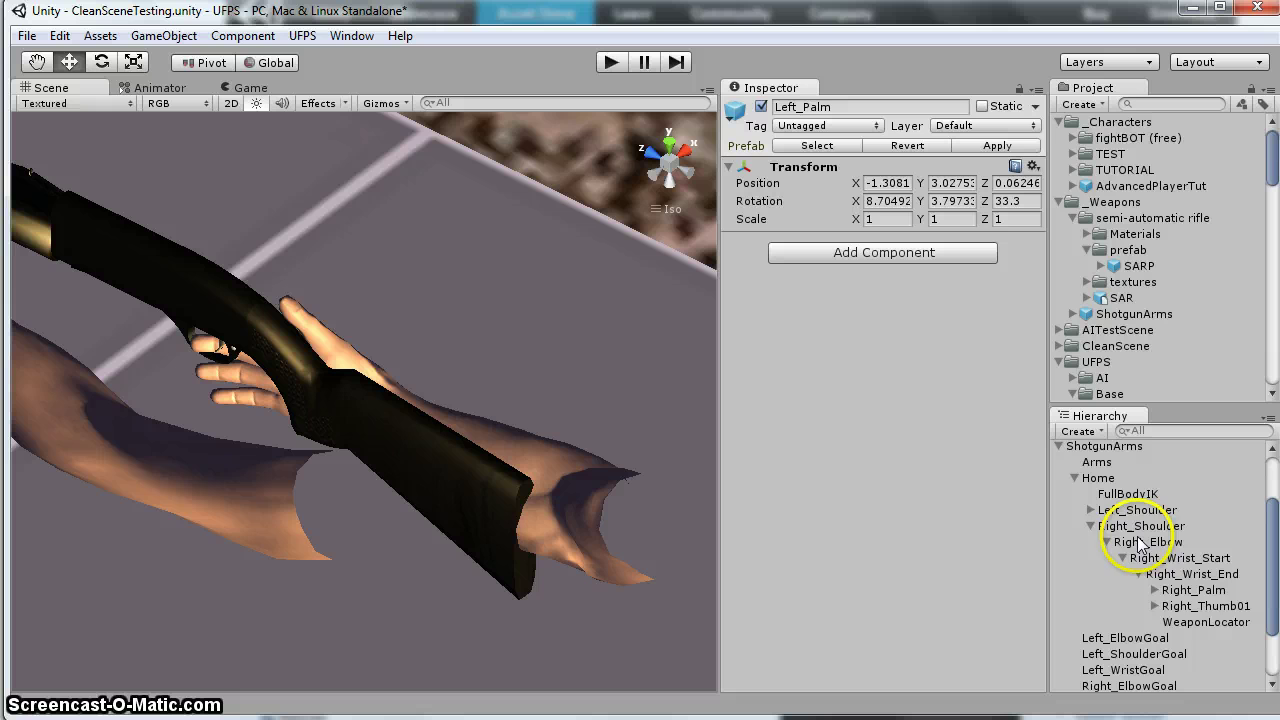
# Set the rotation of Right_Thumb01 under Right_Wrist_End to X 326.6, Y 293, Z 21.2
pyautogui.click(1198, 606)
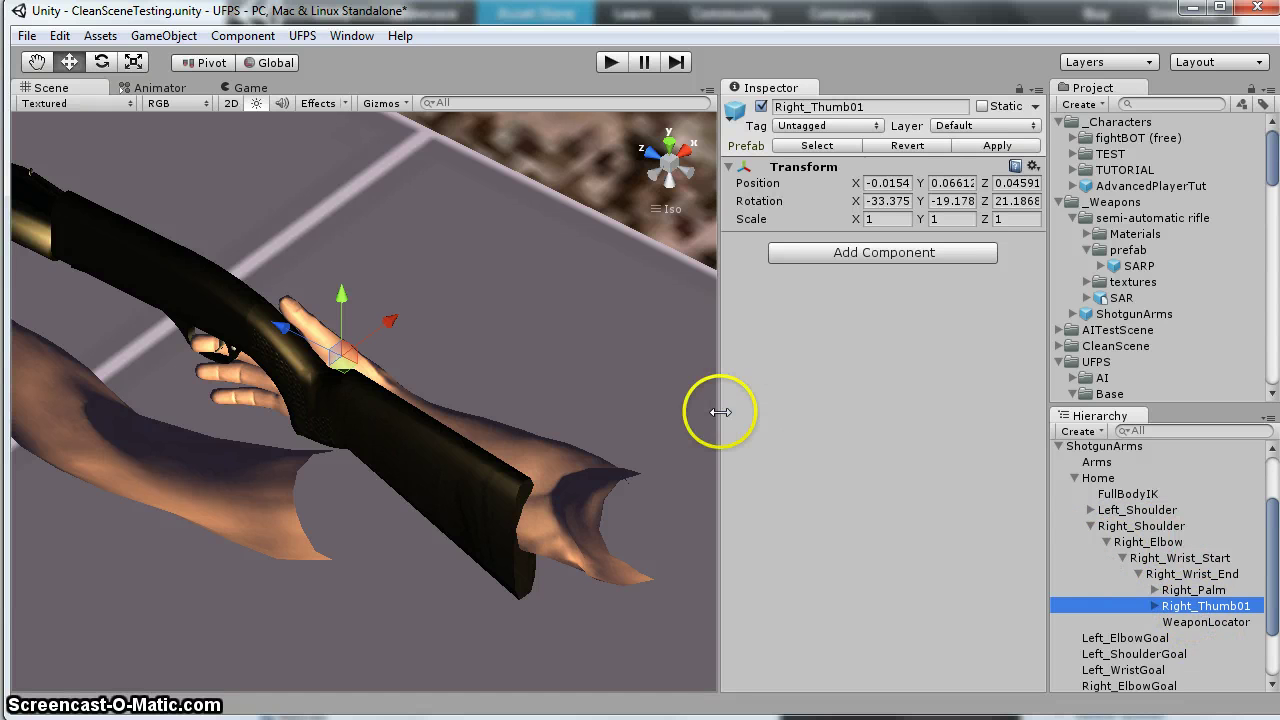
pyautogui.moveTo(721, 412); pyautogui.dragTo(591, 409)
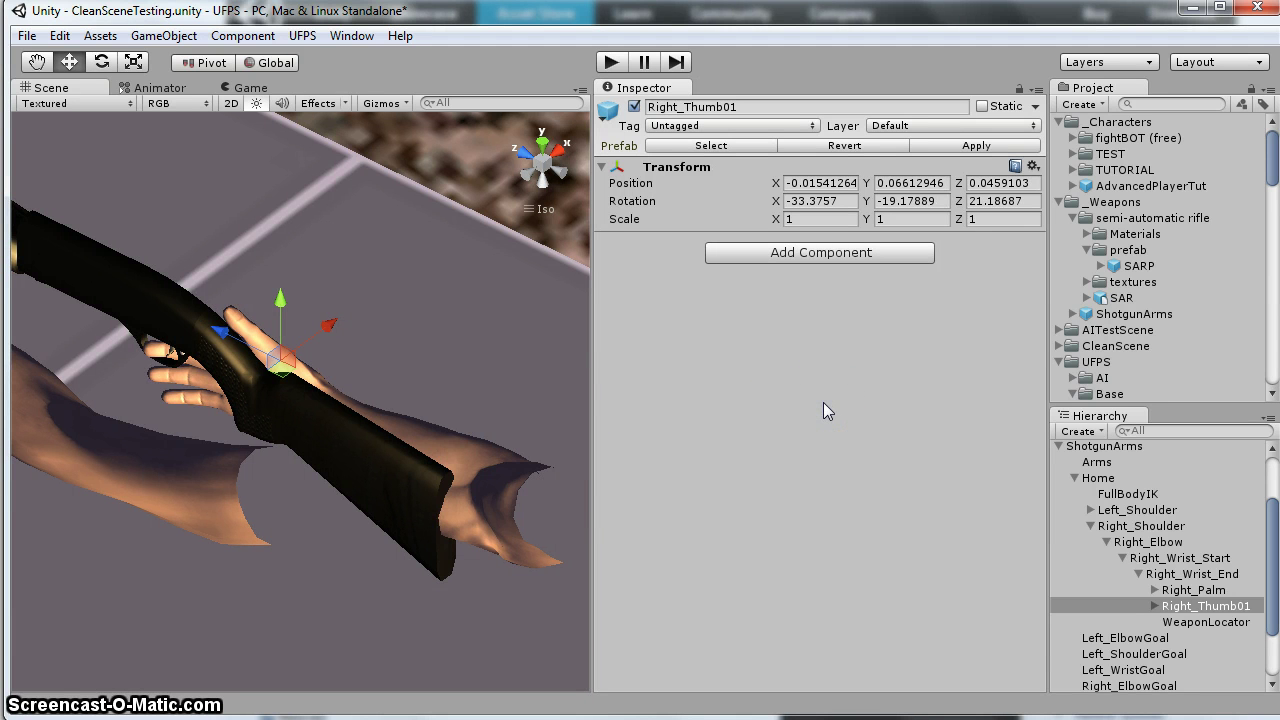
pyautogui.click(847, 200)
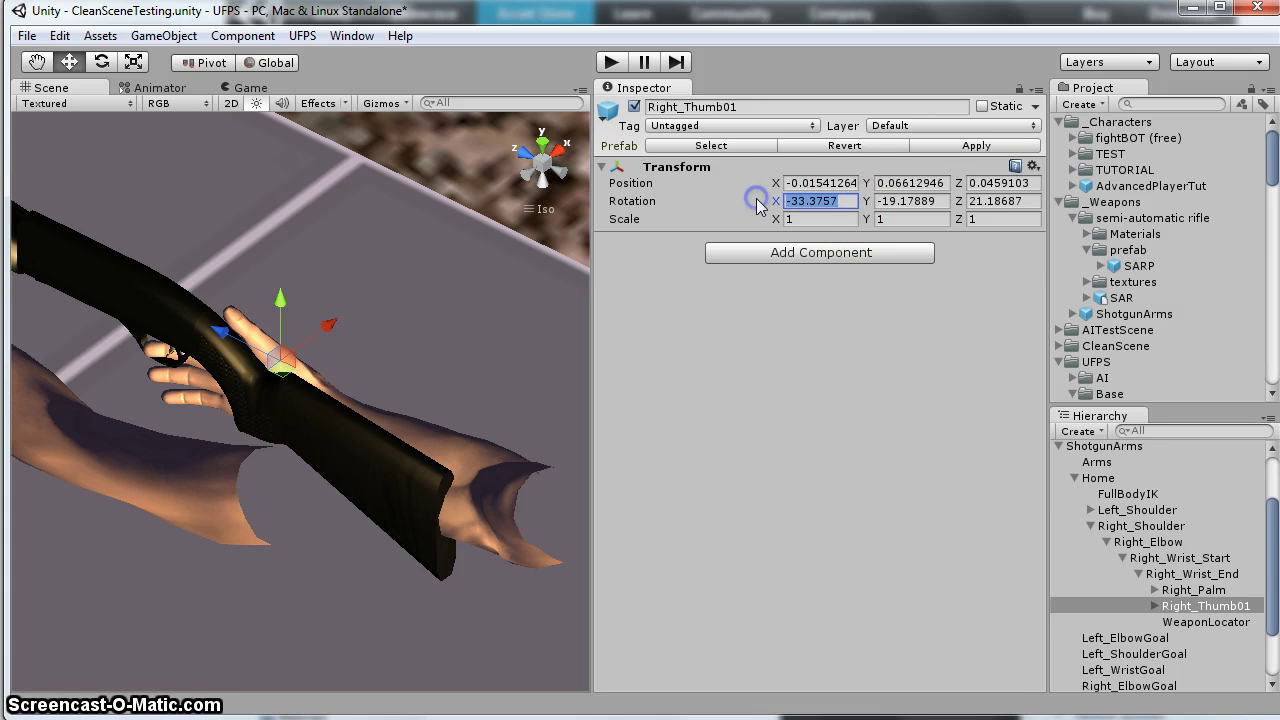
pyautogui.write('326.6')
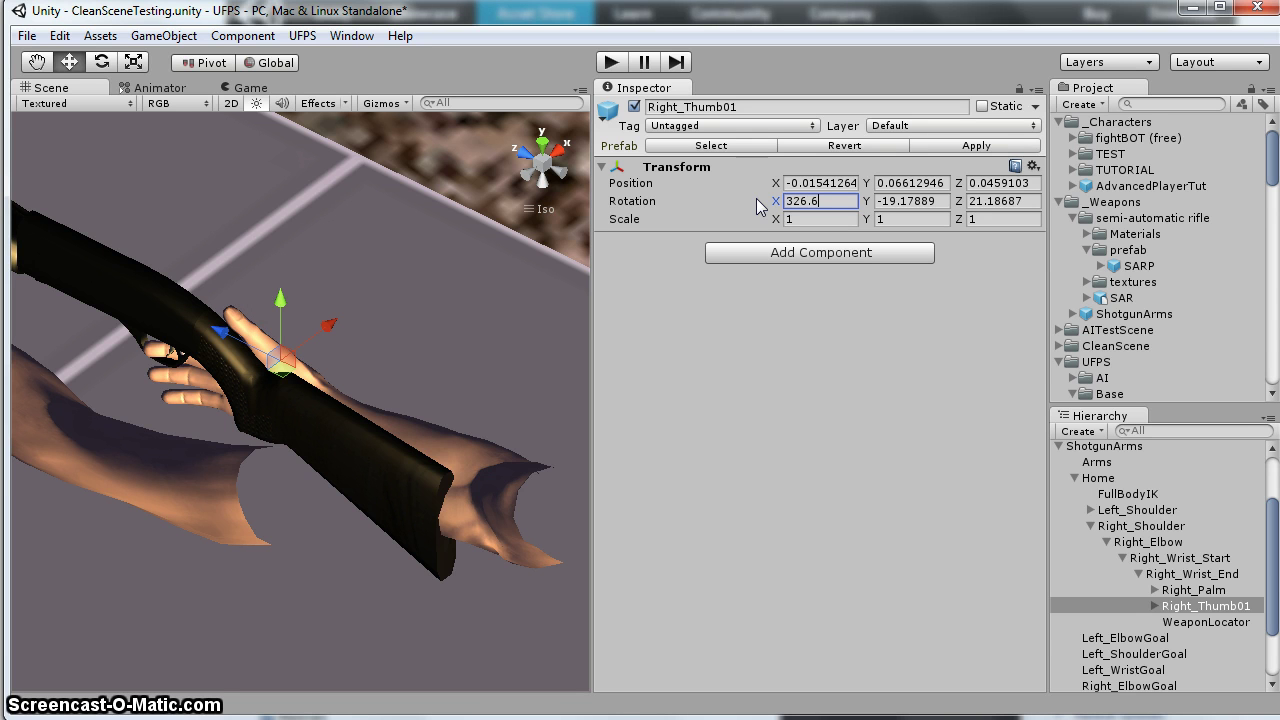
pyautogui.press('Tab')
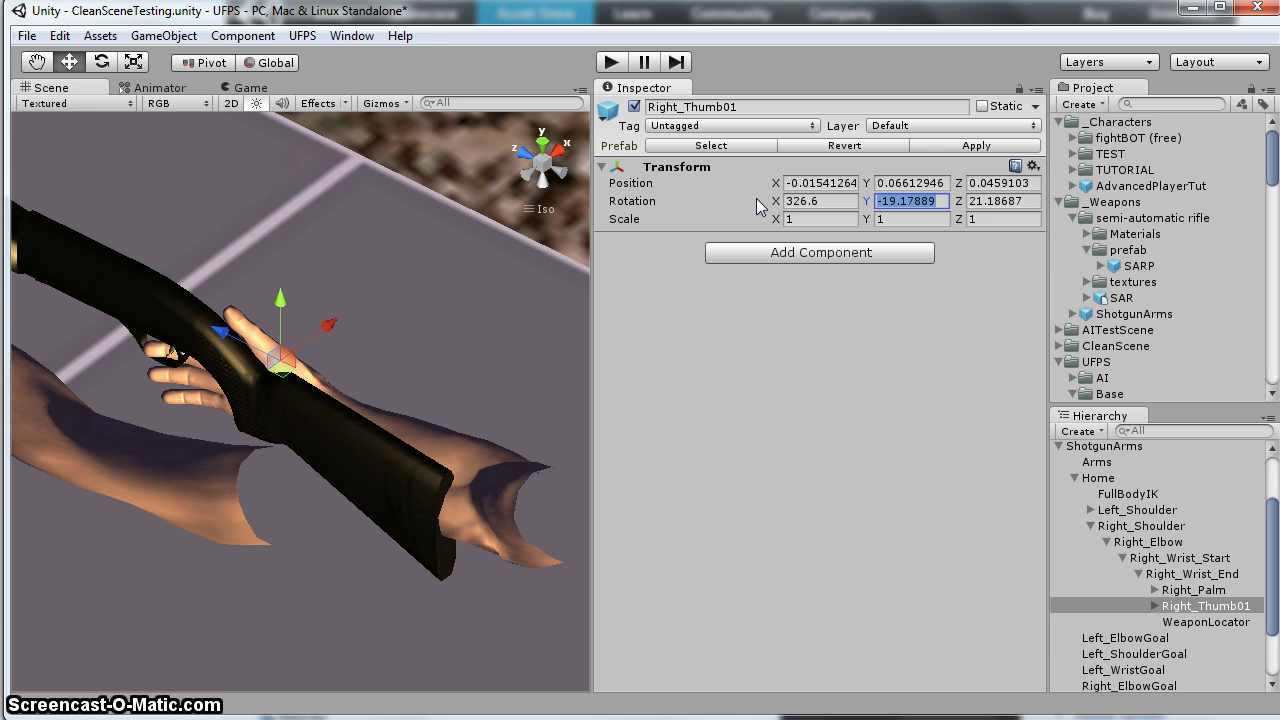
pyautogui.write('29')
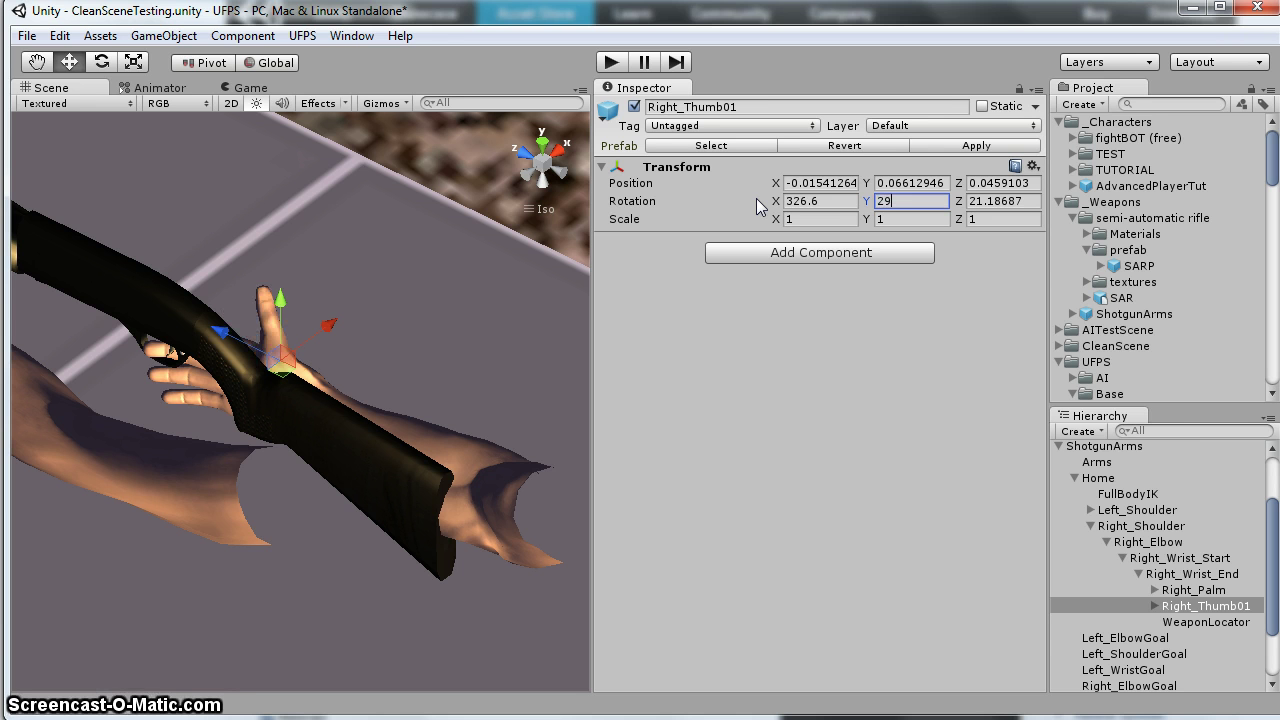
pyautogui.write('3')
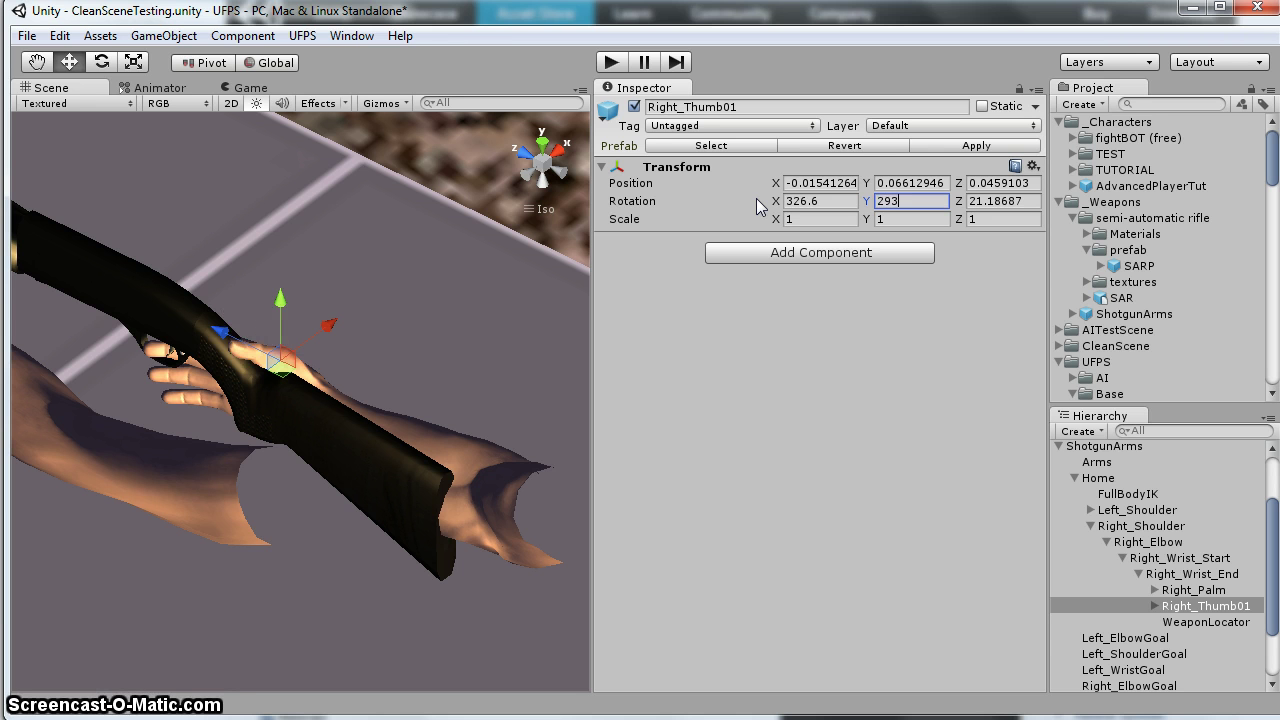
pyautogui.press('Tab')
pyautogui.write('21.')
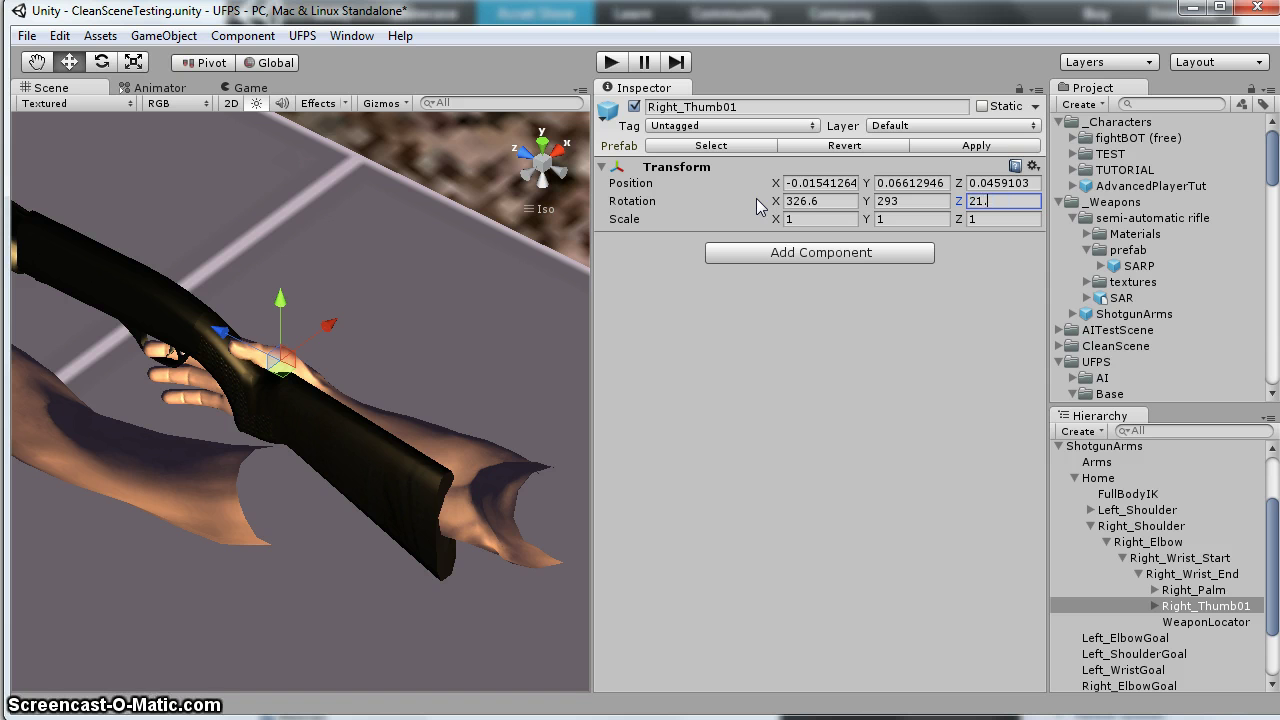
pyautogui.write('2')
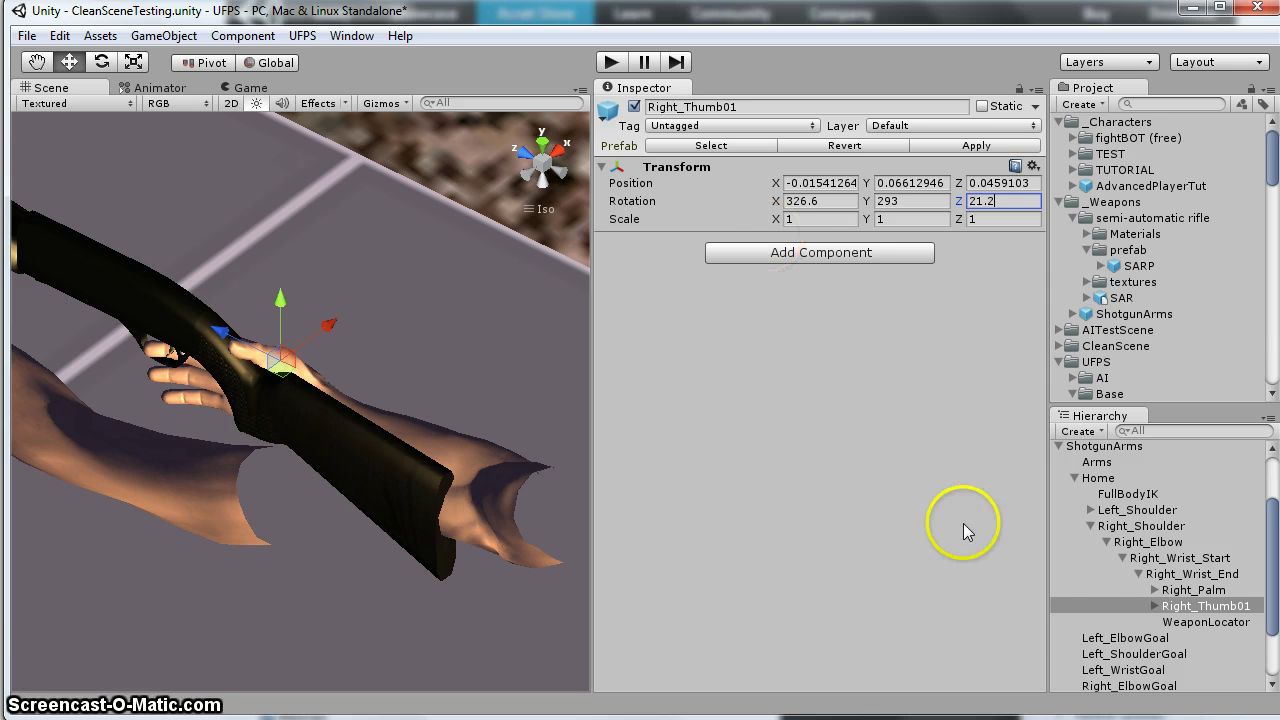
# Set the rotation of Right_Thumb02 under Right_Thumb01 to X 35, Y 330, Z 336
pyautogui.click(1155, 605)
pyautogui.click(1218, 622)
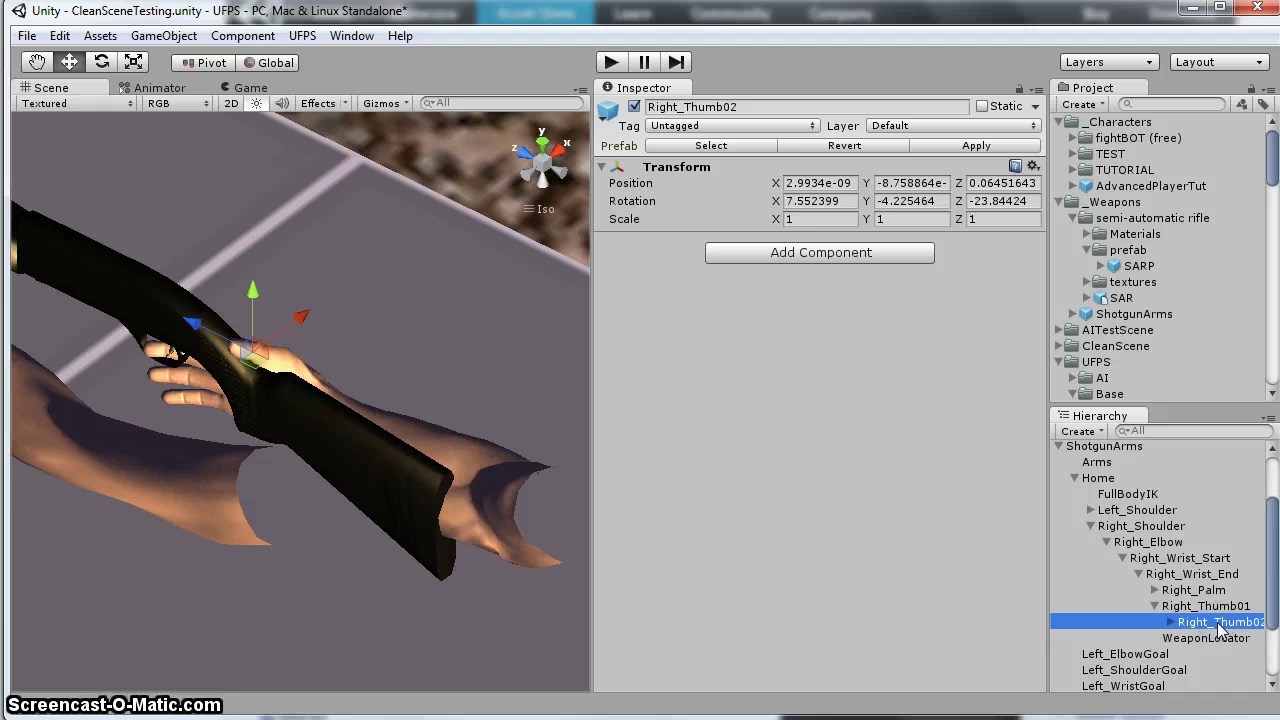
pyautogui.click(810, 200)
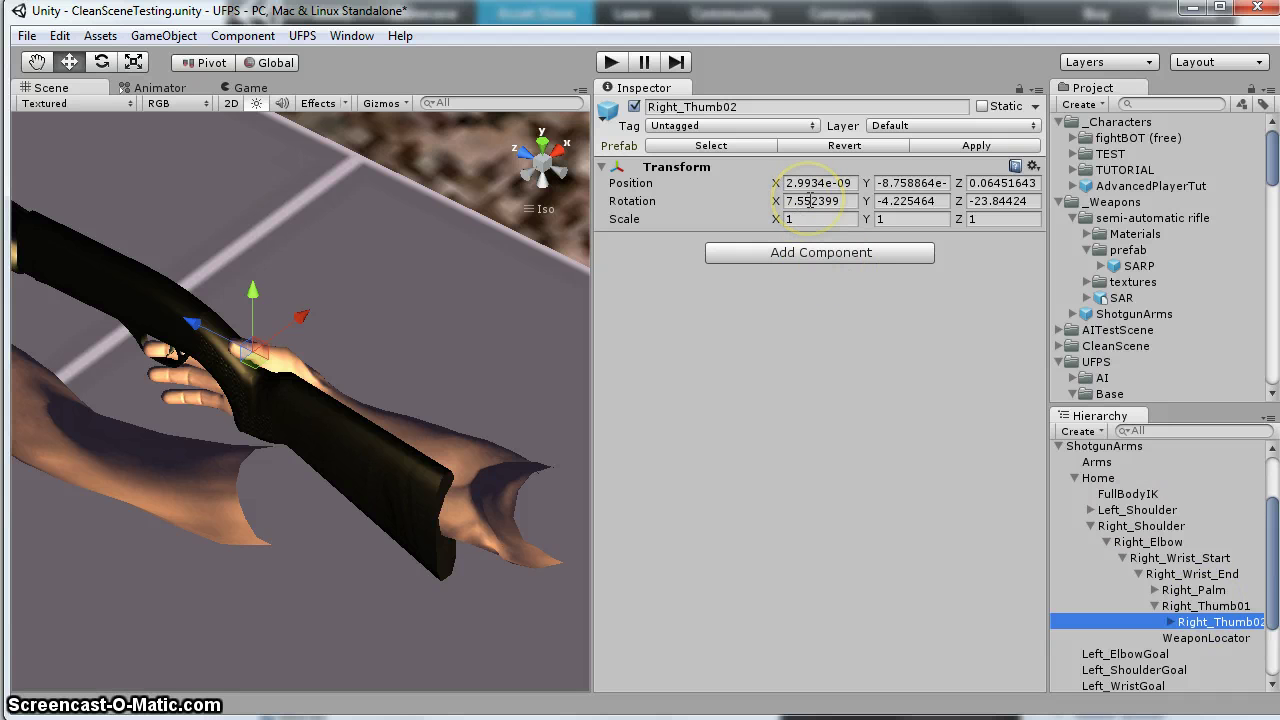
pyautogui.click(757, 201)
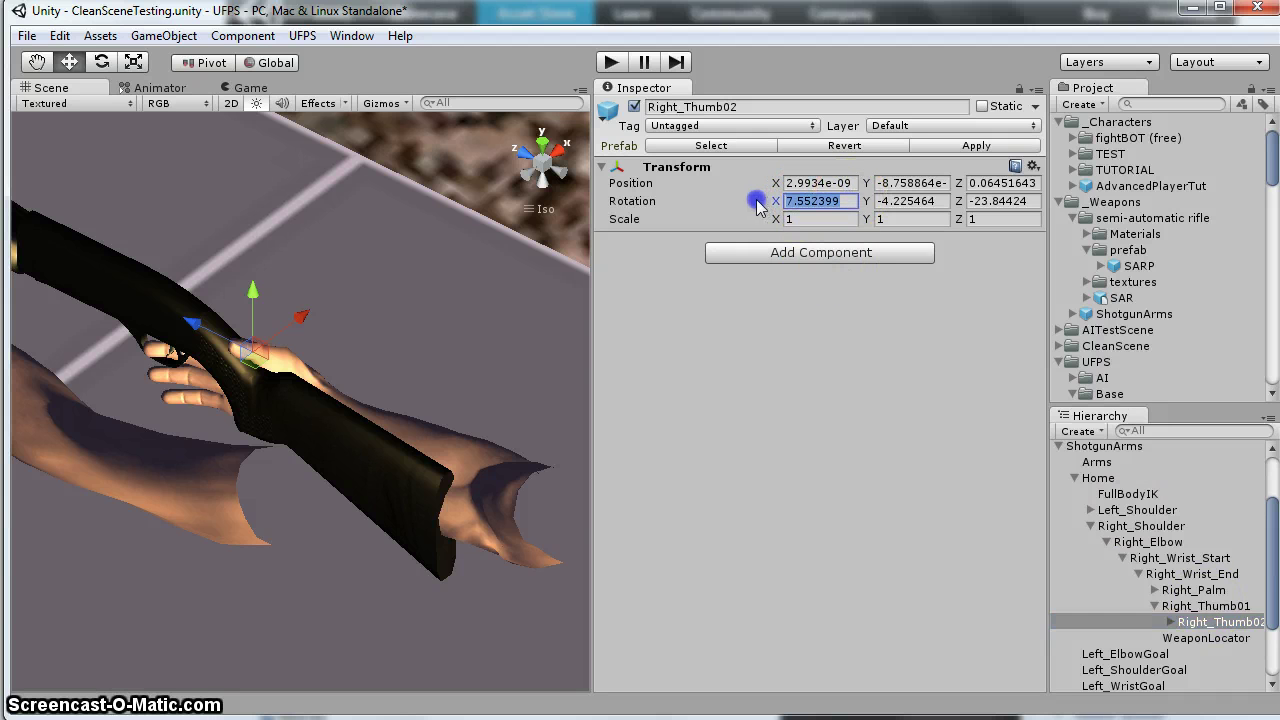
pyautogui.write('35')
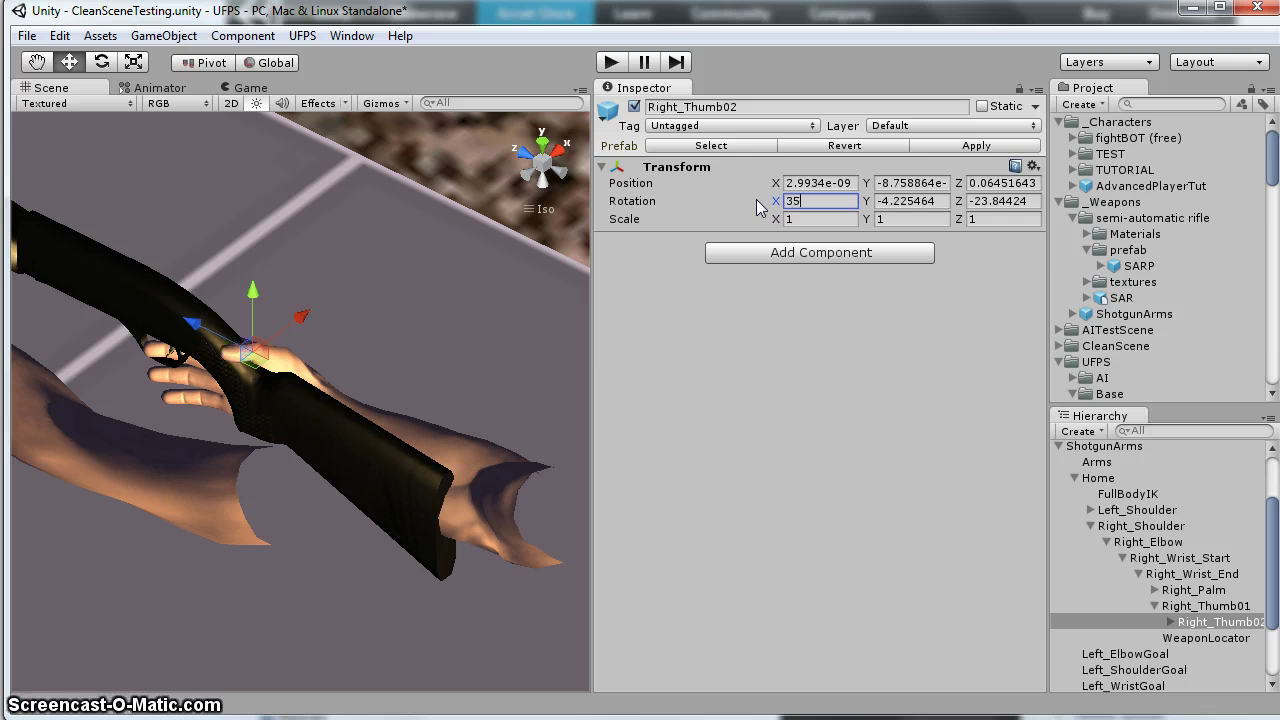
pyautogui.press('Tab')
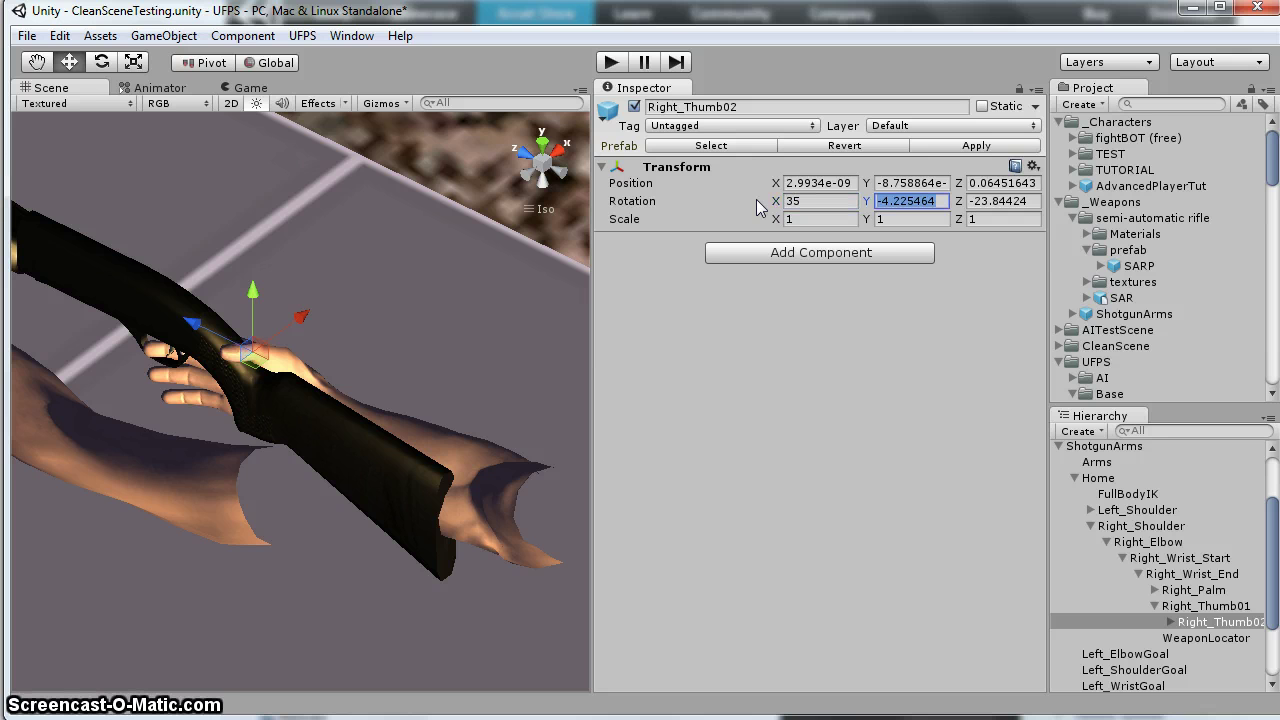
pyautogui.write('330')
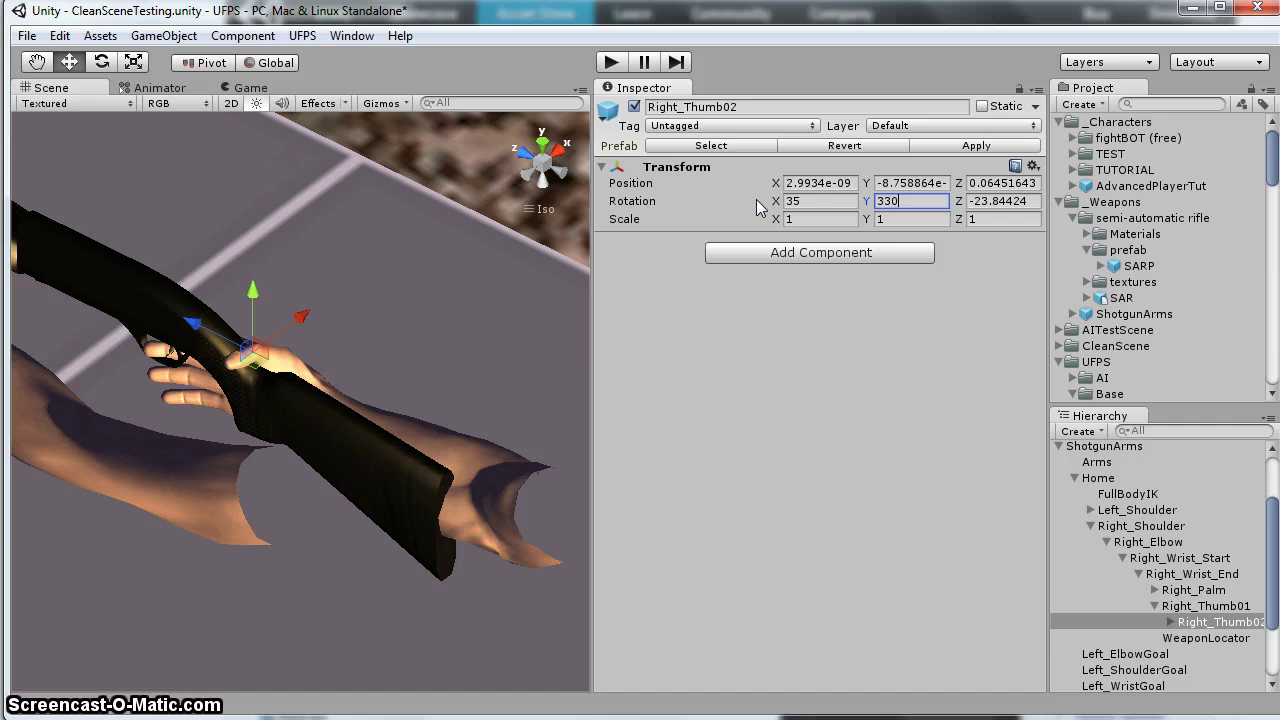
pyautogui.press('Tab')
pyautogui.write('3')
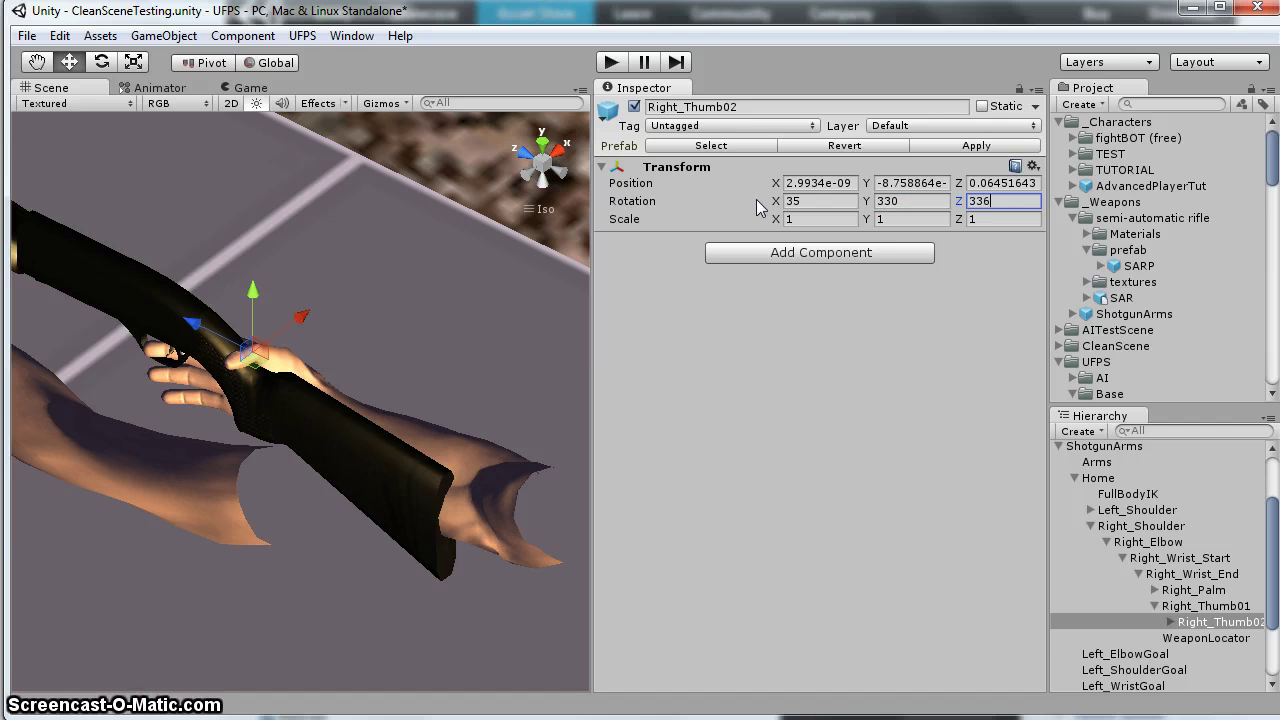
# Expand Right_Palm under Right_Wrist_End and set the Y rotation of Right_MiddleFinger01 to 315
pyautogui.click(451, 487)
pyautogui.keyDown('alt'); pyautogui.moveTo(451, 487); pyautogui.dragTo(215, 368); pyautogui.keyUp('alt')
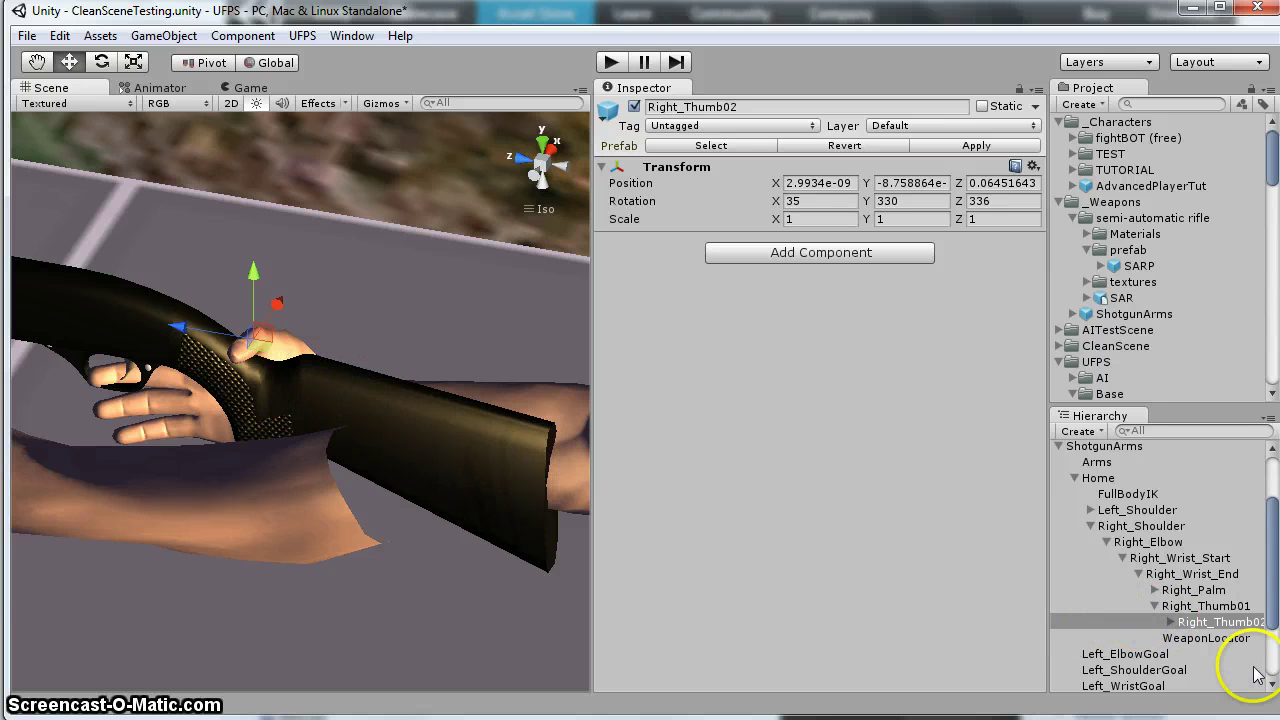
pyautogui.click(1154, 606)
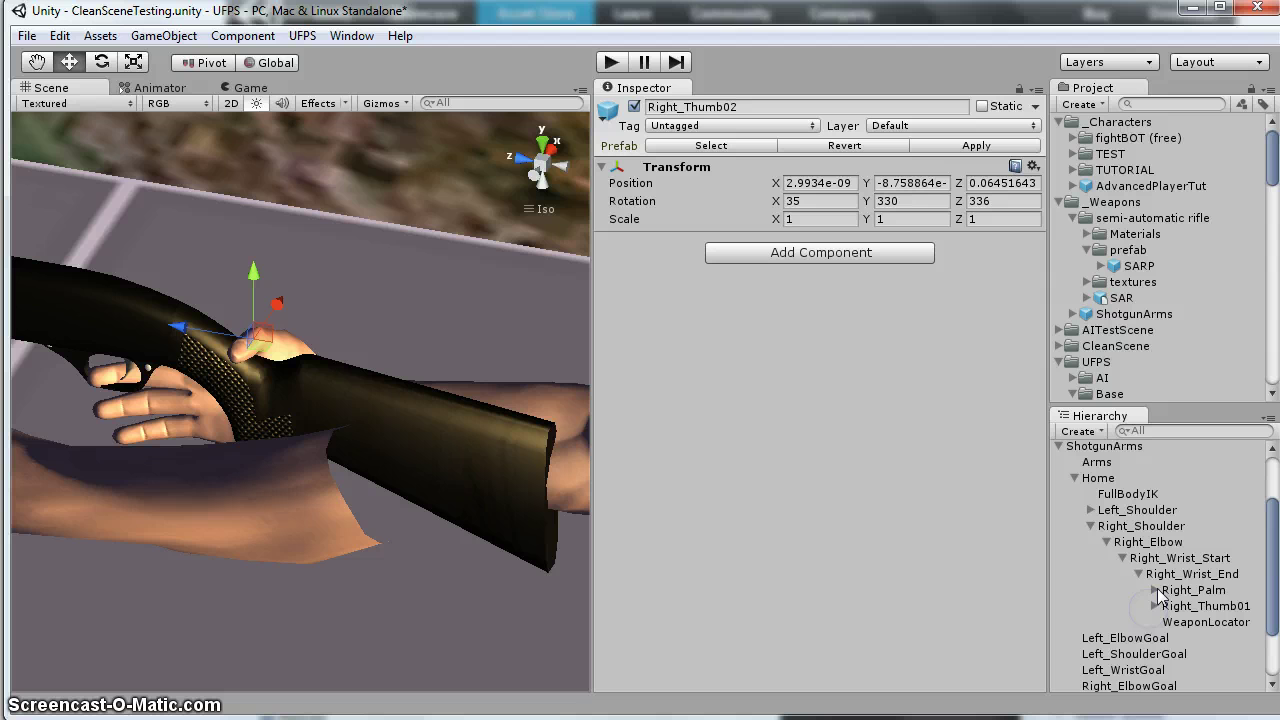
pyautogui.click(1156, 590)
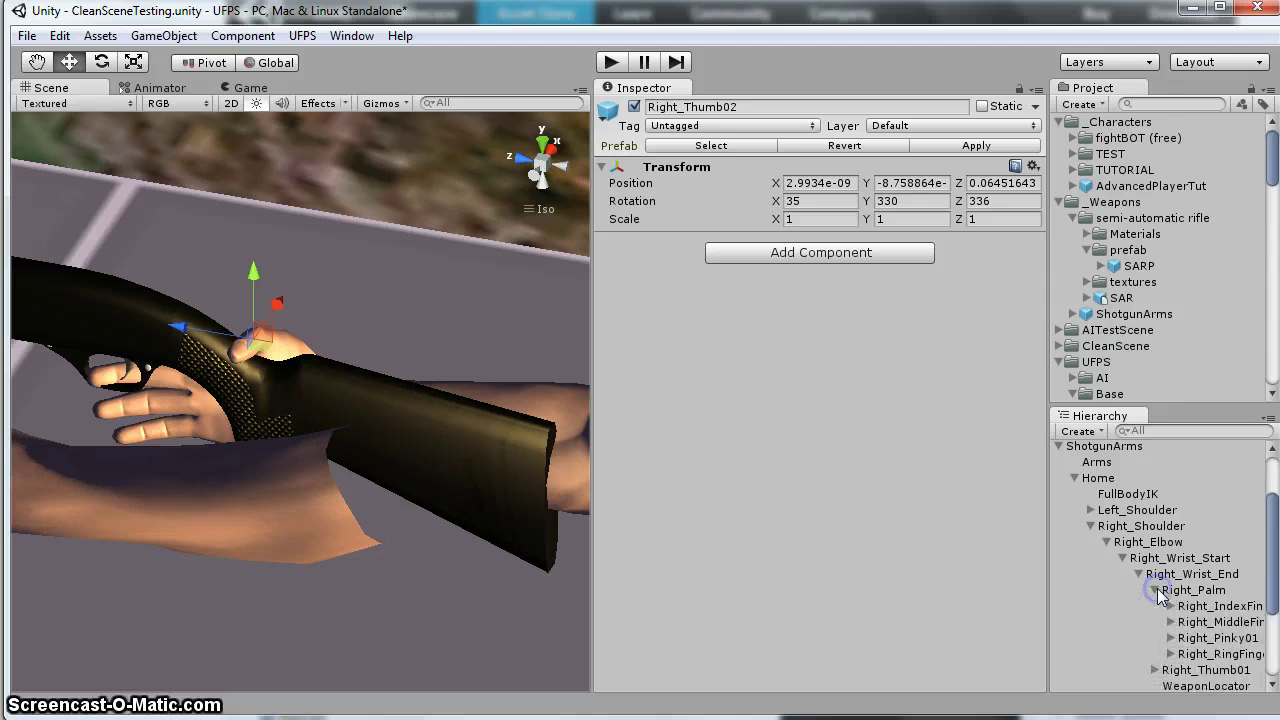
pyautogui.scroll(-2, 1170, 585)
pyautogui.click(1228, 564)
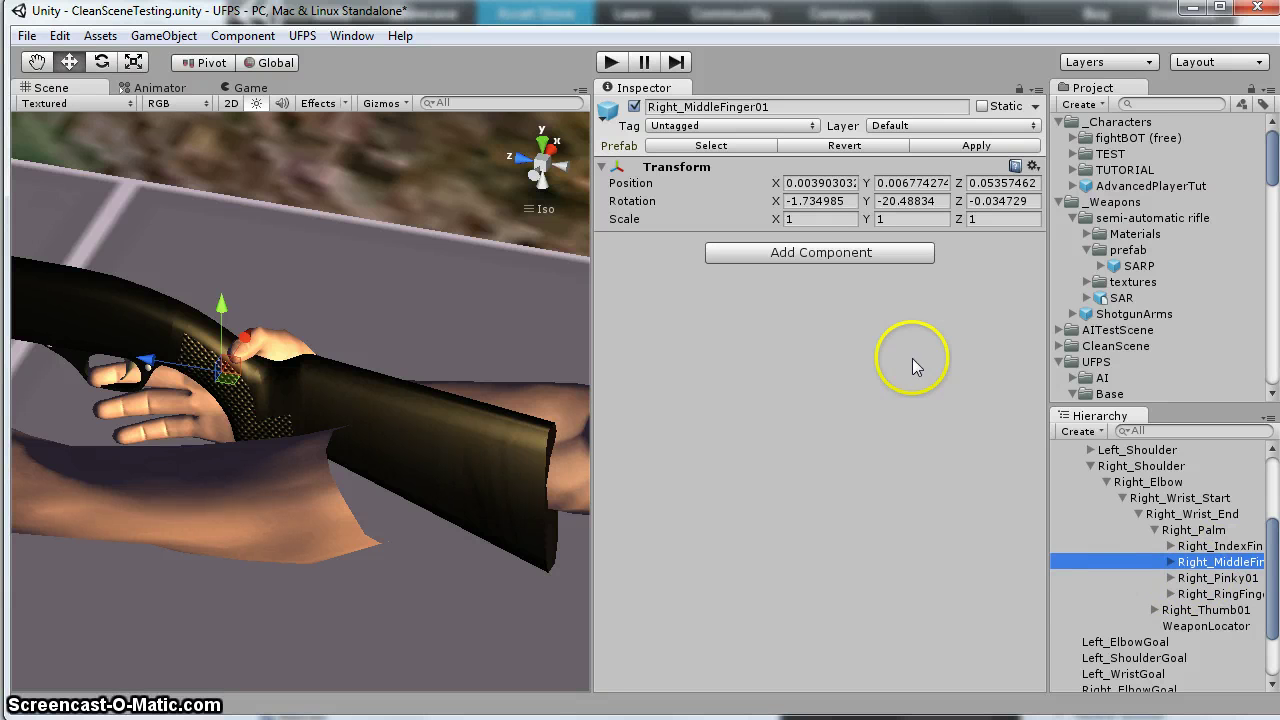
pyautogui.moveTo(1045, 547); pyautogui.dragTo(986, 543)
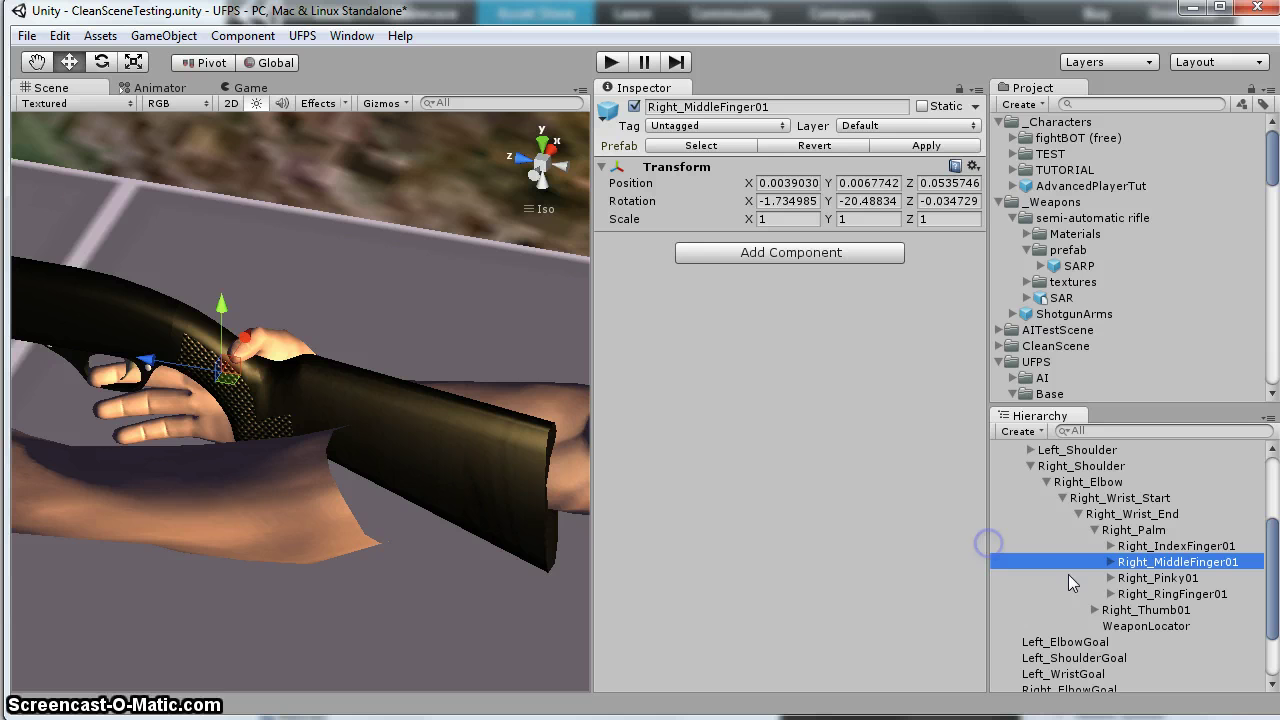
pyautogui.click(870, 201)
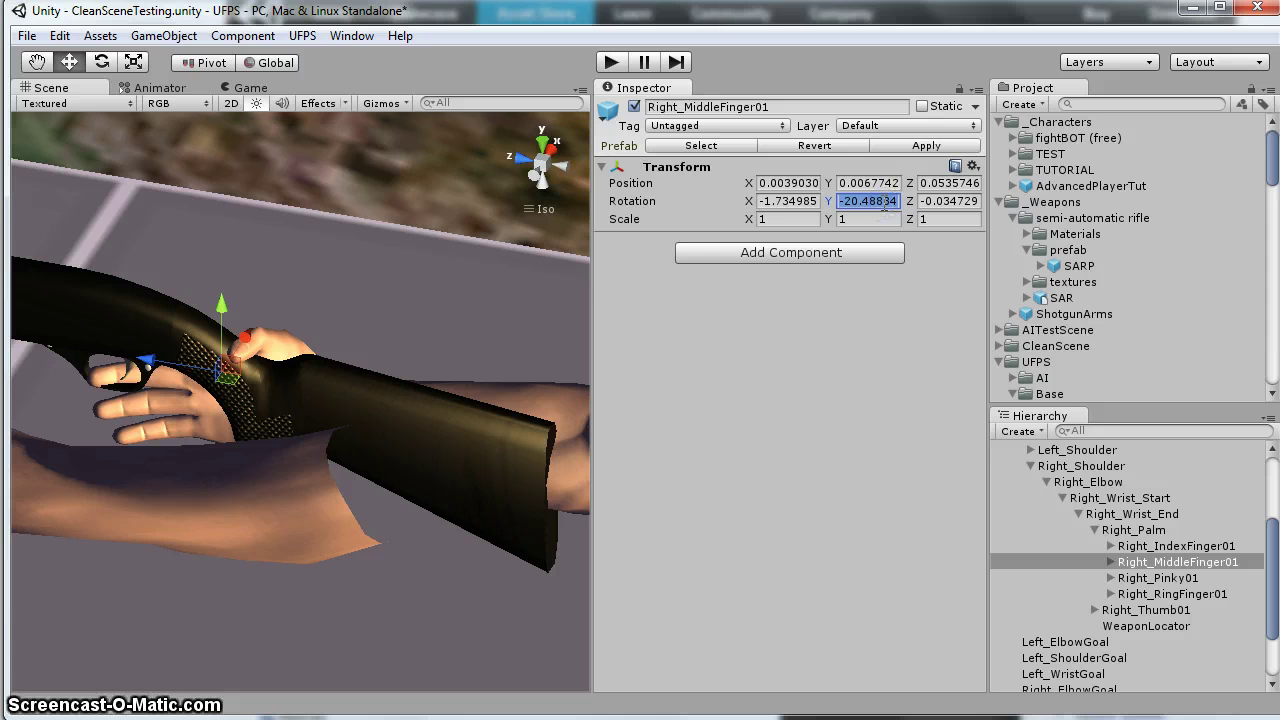
pyautogui.write('315')
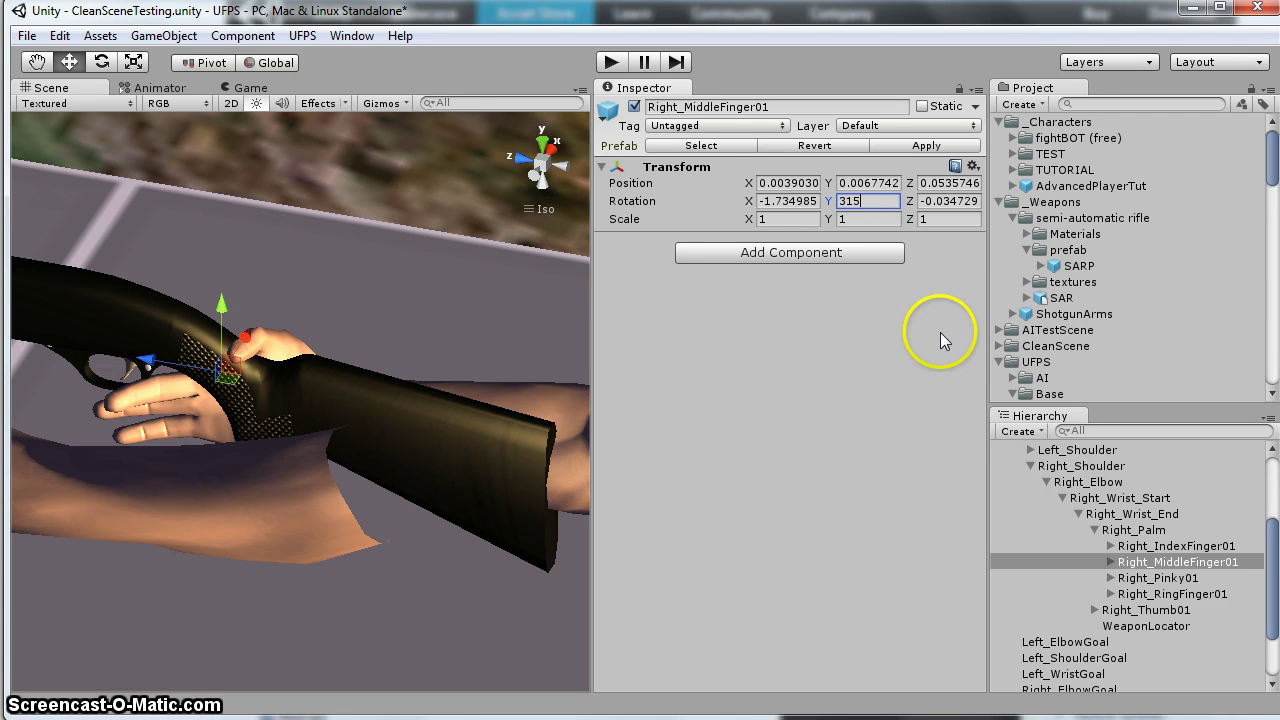
# Set the Y rotation of both Right_Pinky01 and Right_RingFinger01 under Right_Palm to 315
pyautogui.click(1157, 578)
pyautogui.click(876, 201)
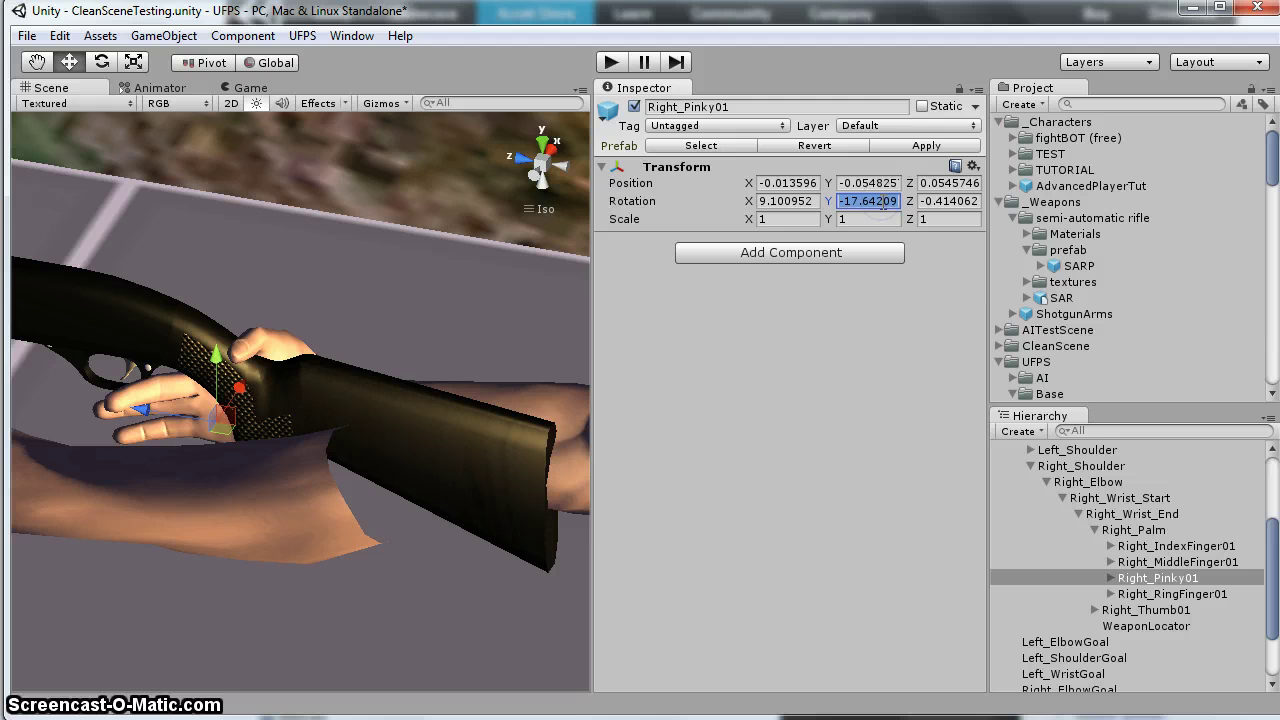
pyautogui.write('315')
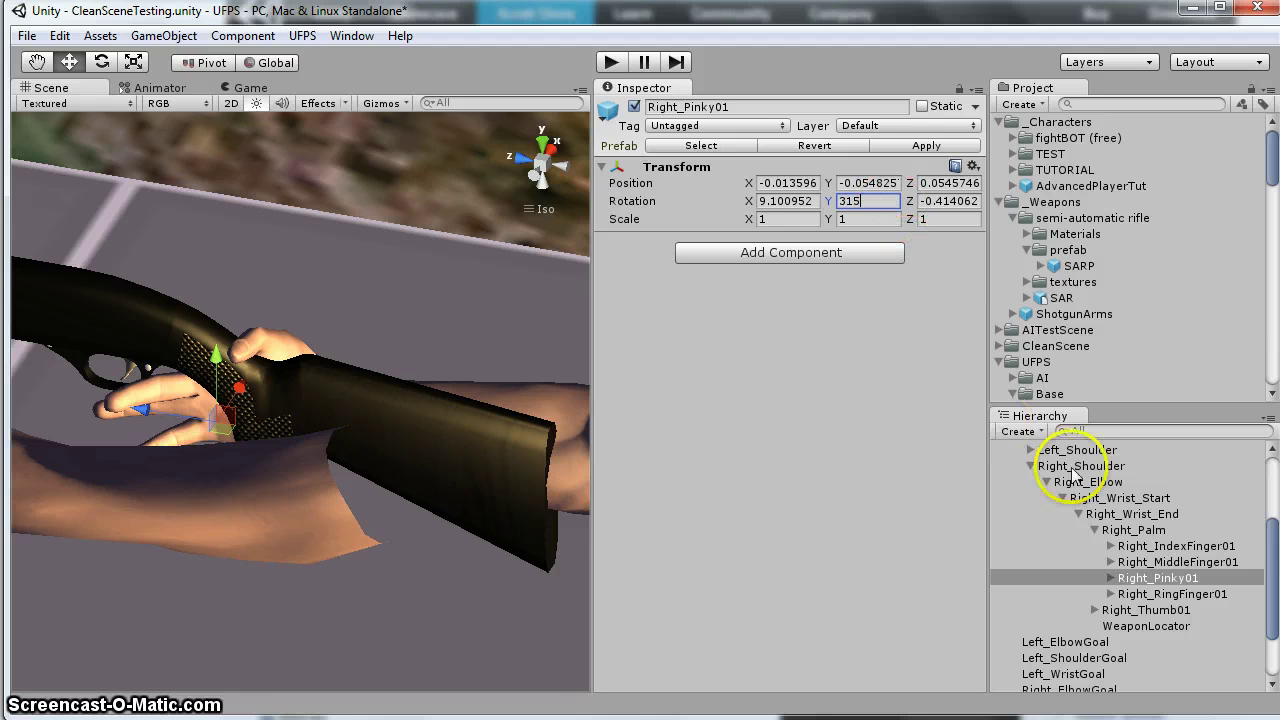
pyautogui.click(1170, 594)
pyautogui.click(868, 201)
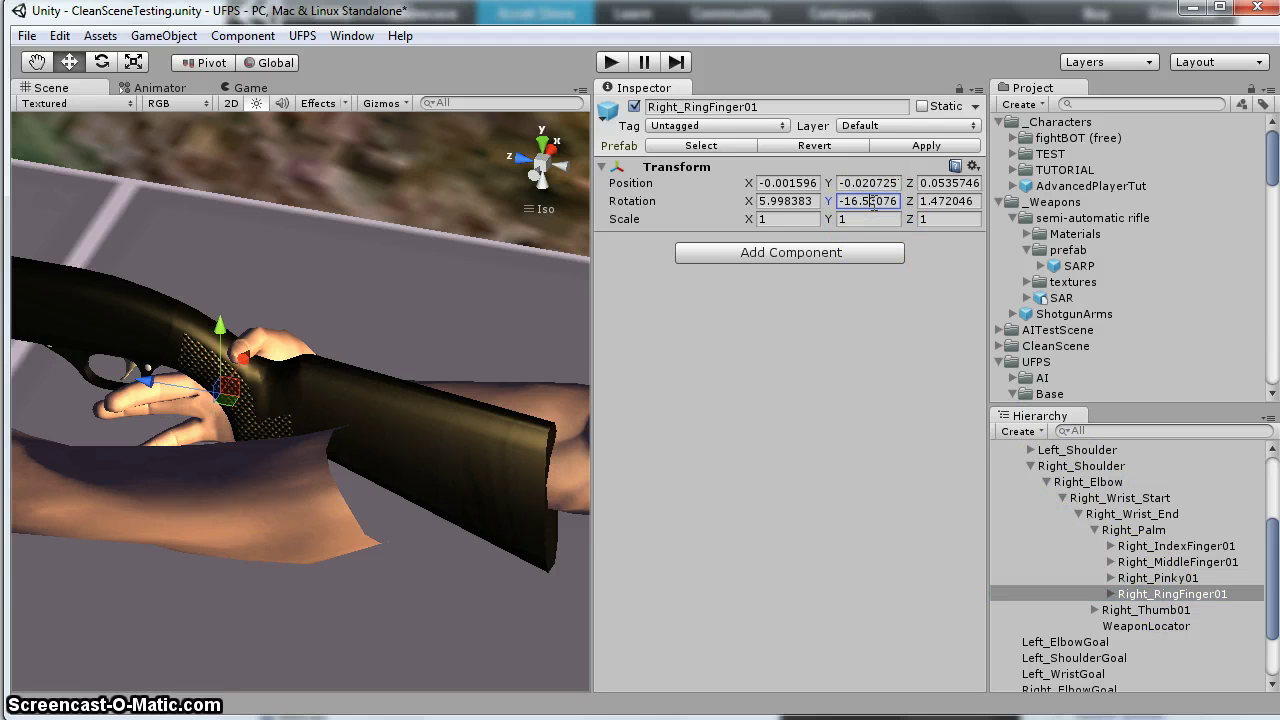
pyautogui.hotkey('shift', 'Tab')
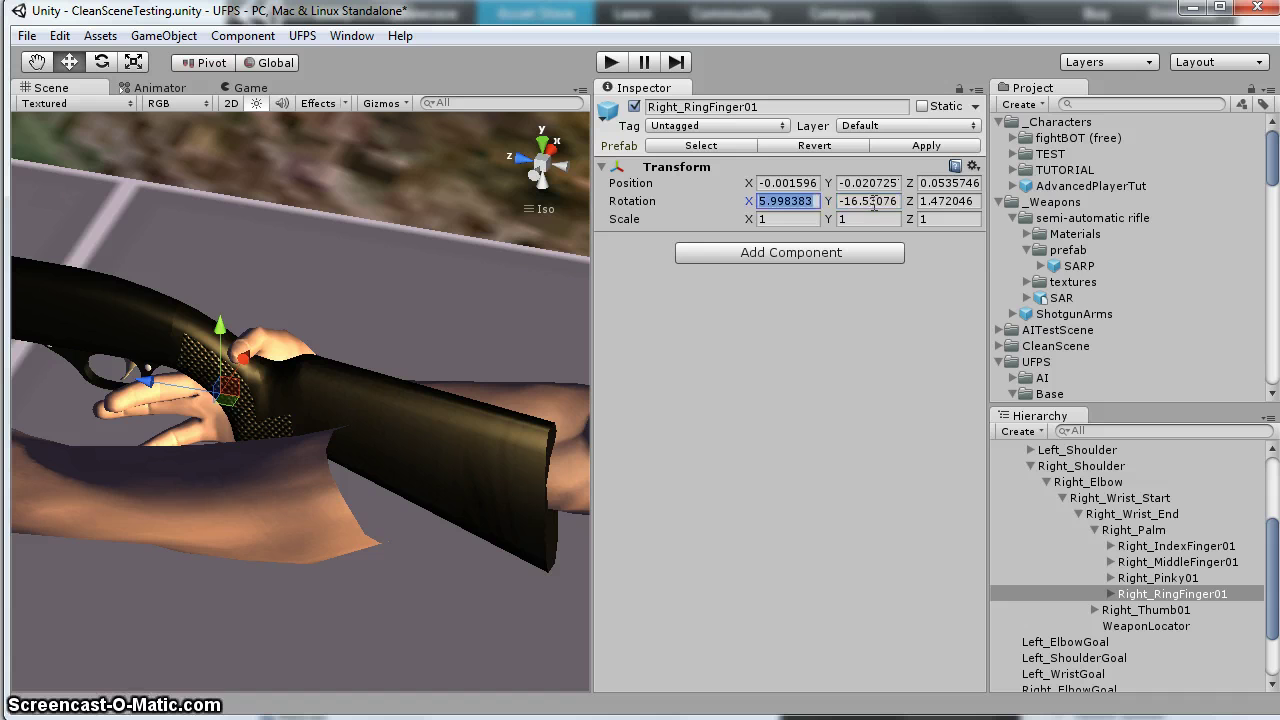
pyautogui.press('Tab')
pyautogui.write('315')
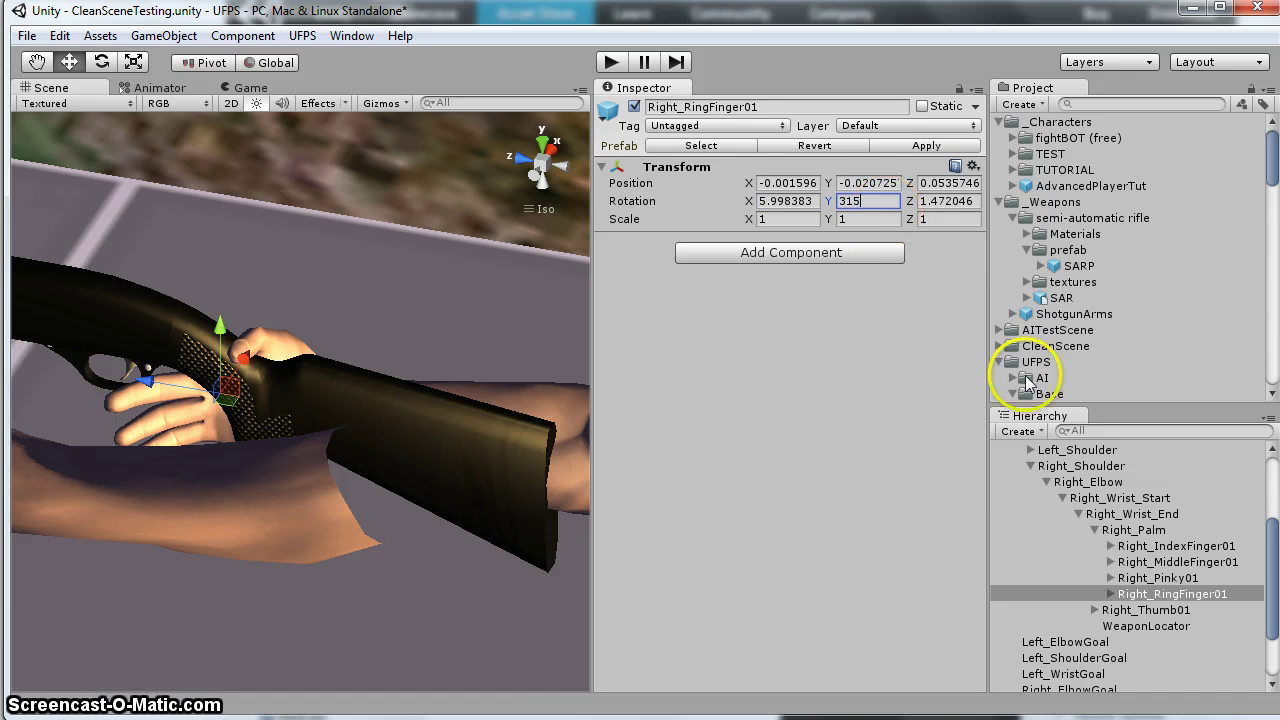
# Set the Y rotation of Right_IndexFinger01 to 330 and the rotation of its child Right_IndexFinger02 to X 2.72, Y 340.7, Z 354.5
pyautogui.click(1205, 546)
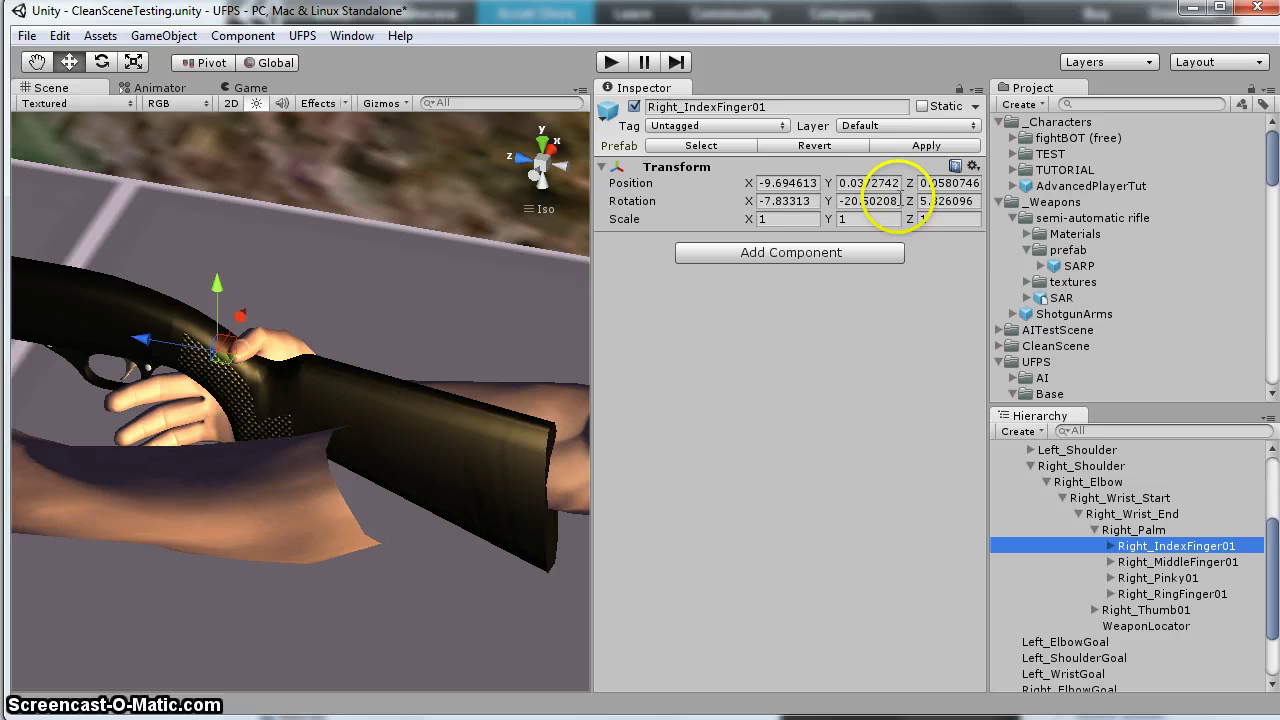
pyautogui.click(862, 201)
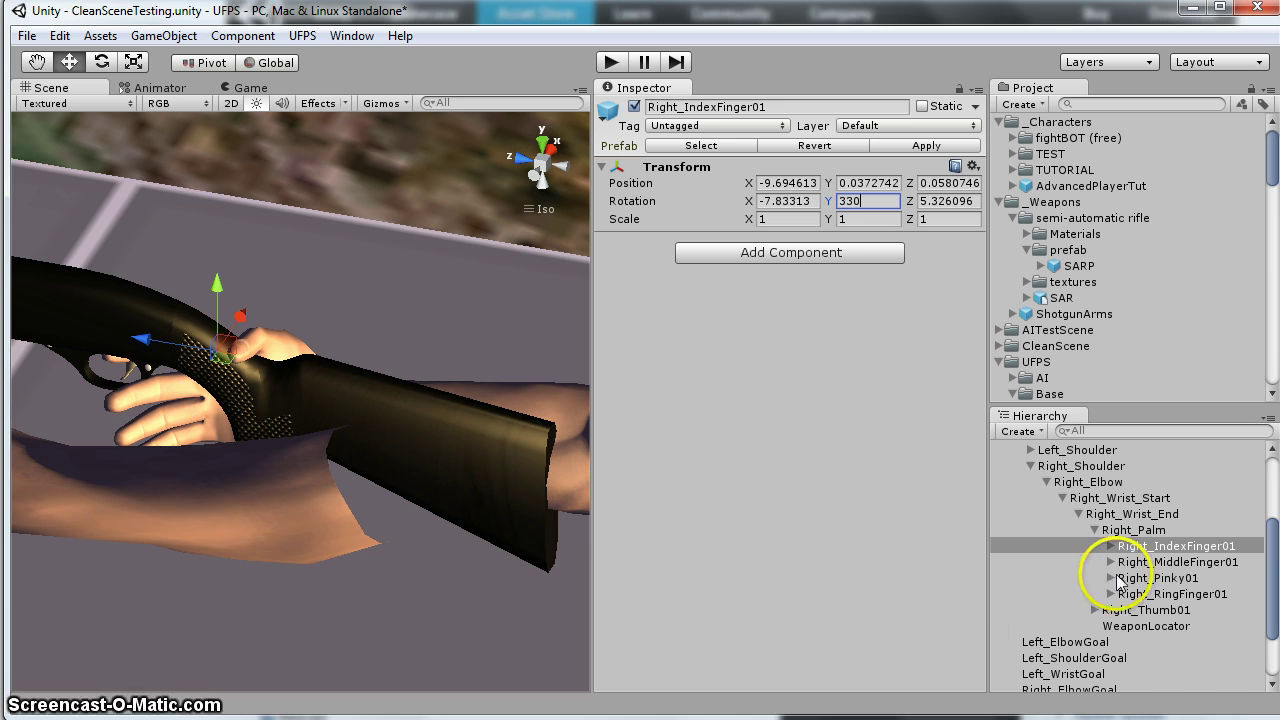
pyautogui.click(1110, 547)
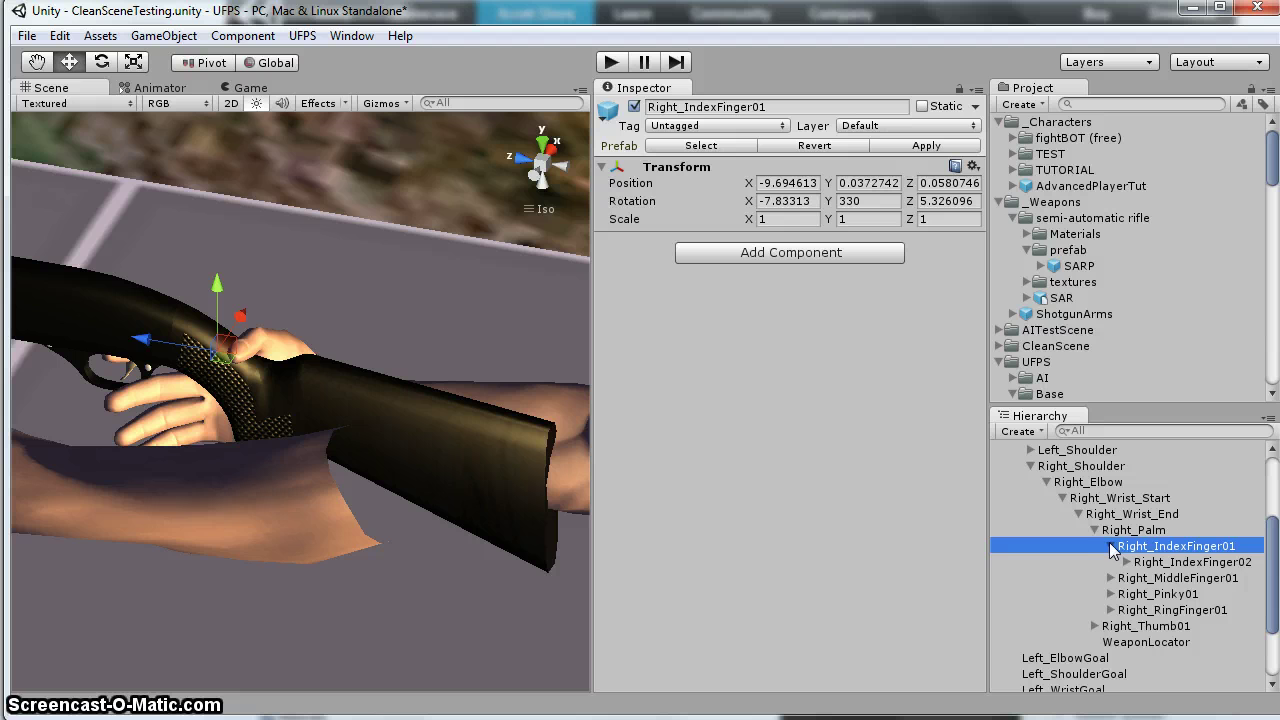
pyautogui.click(1160, 562)
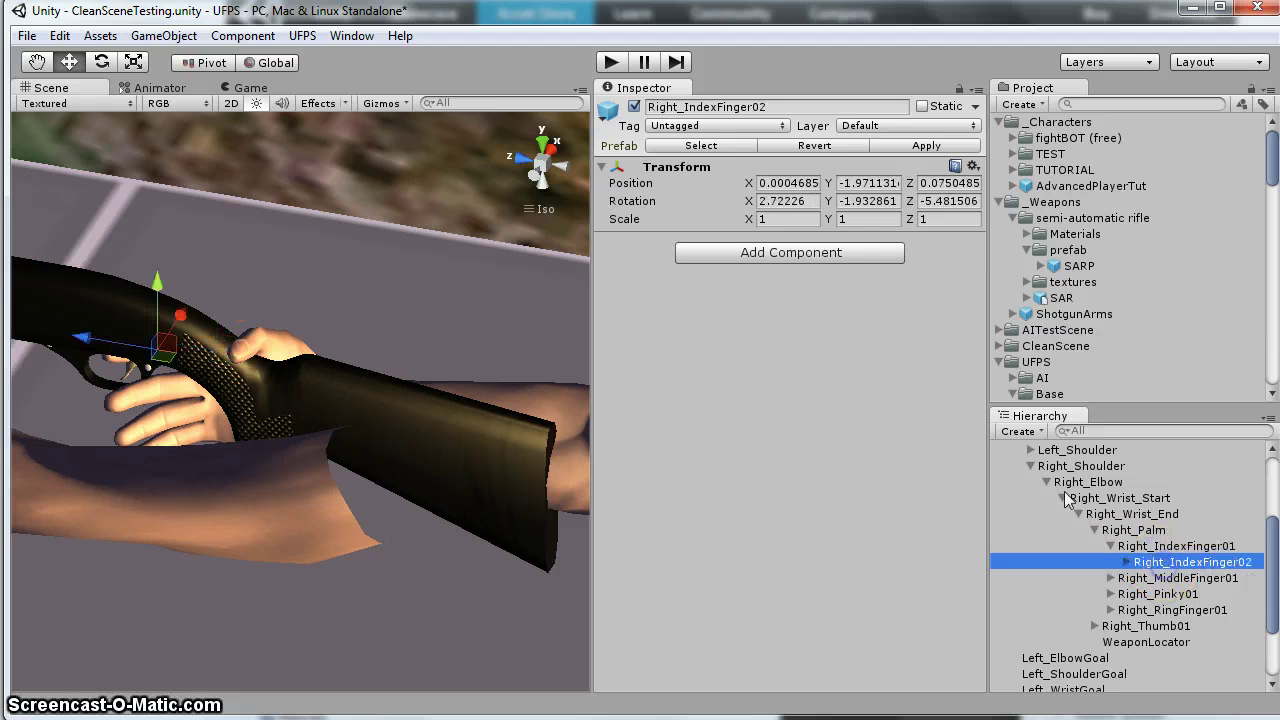
pyautogui.click(812, 201)
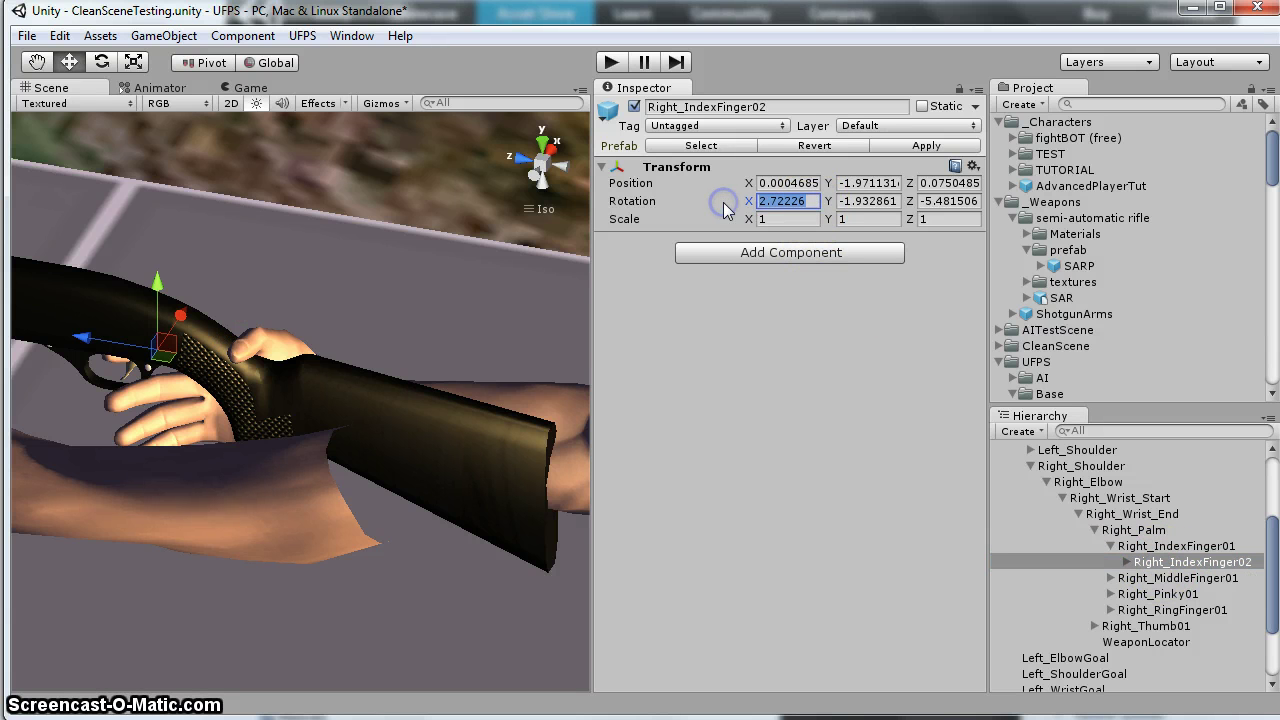
pyautogui.write('2.72')
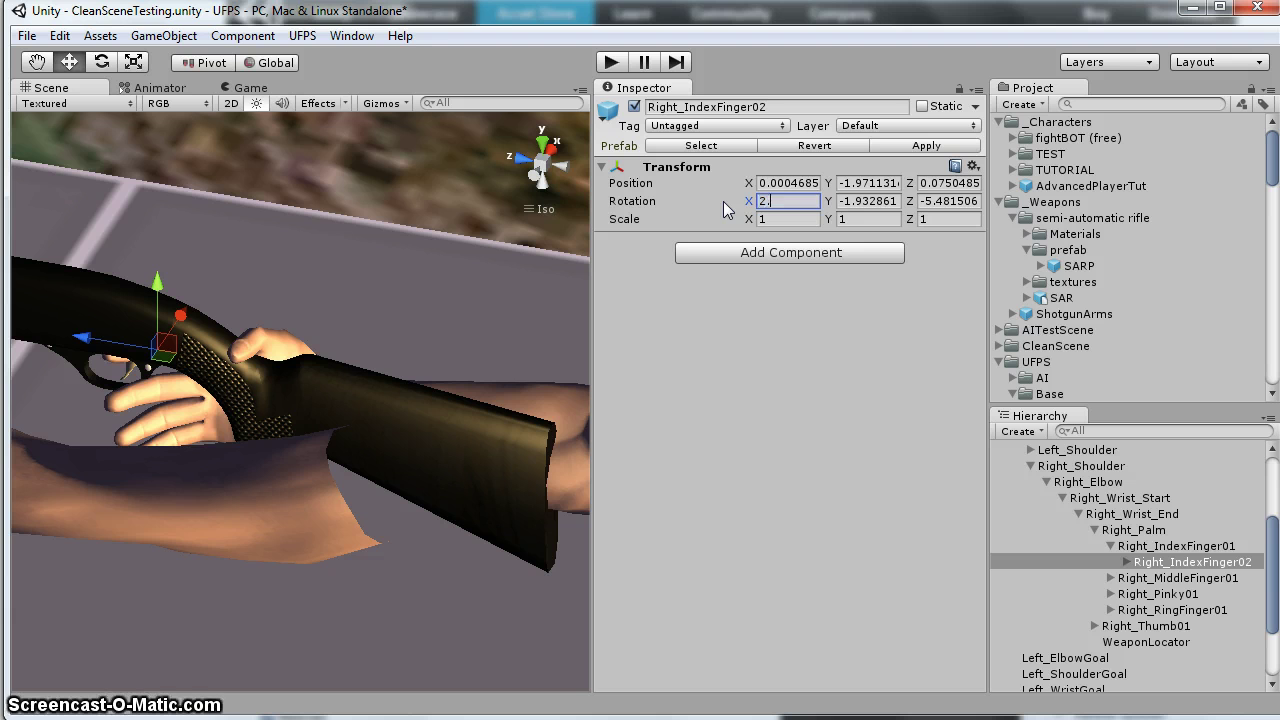
pyautogui.press('Tab')
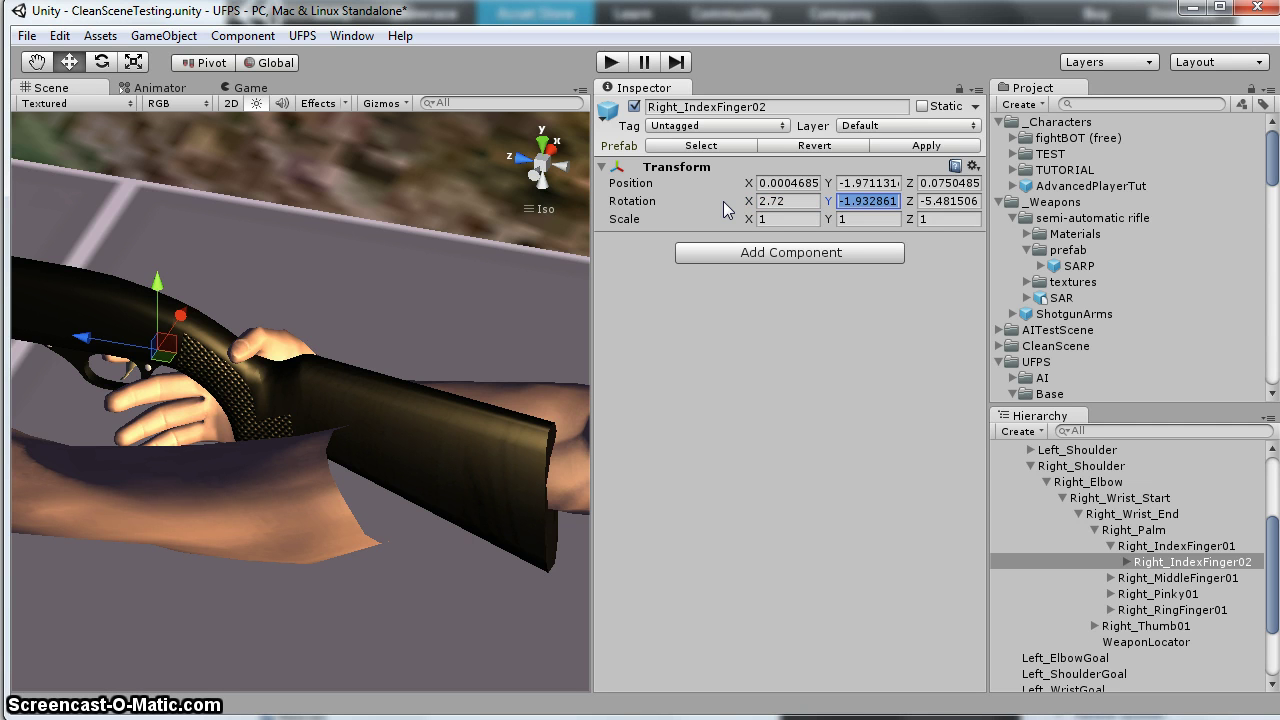
pyautogui.write('340.7')
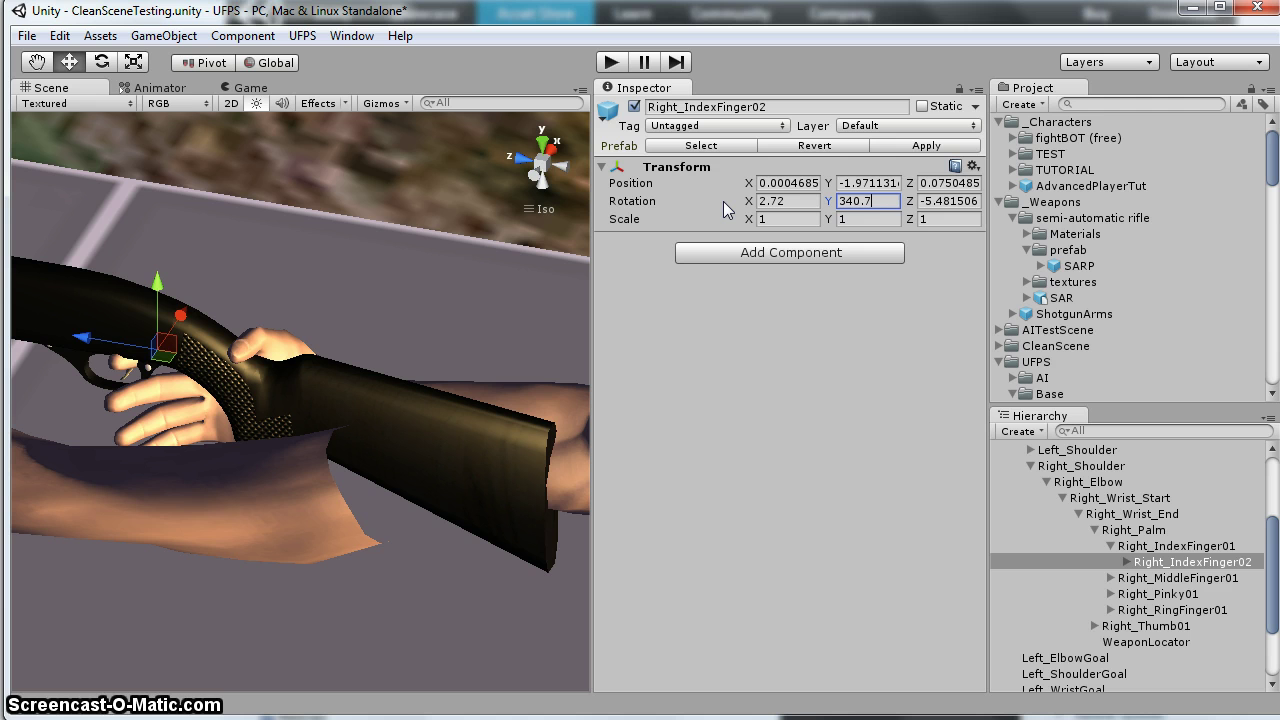
pyautogui.press('Tab')
pyautogui.write('35')
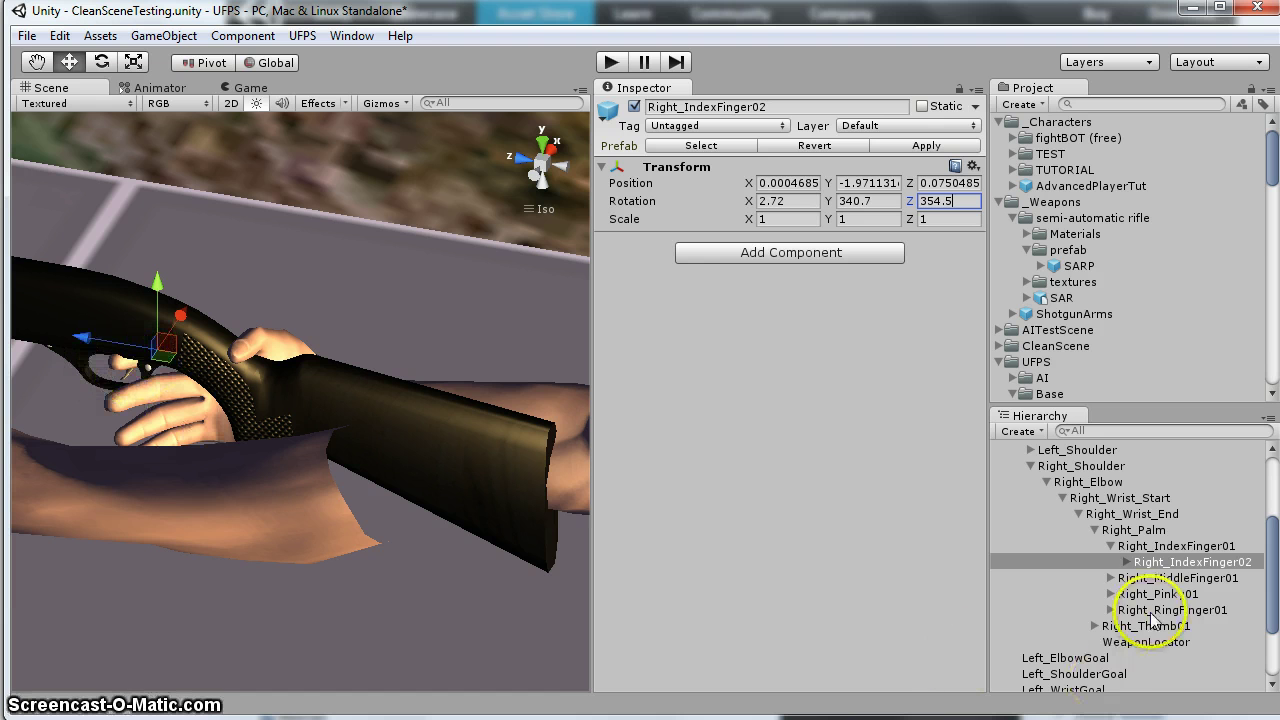
# Set the Y rotation of Right_MiddleFinger02 under Right_MiddleFinger01 to 230
pyautogui.click(1110, 578)
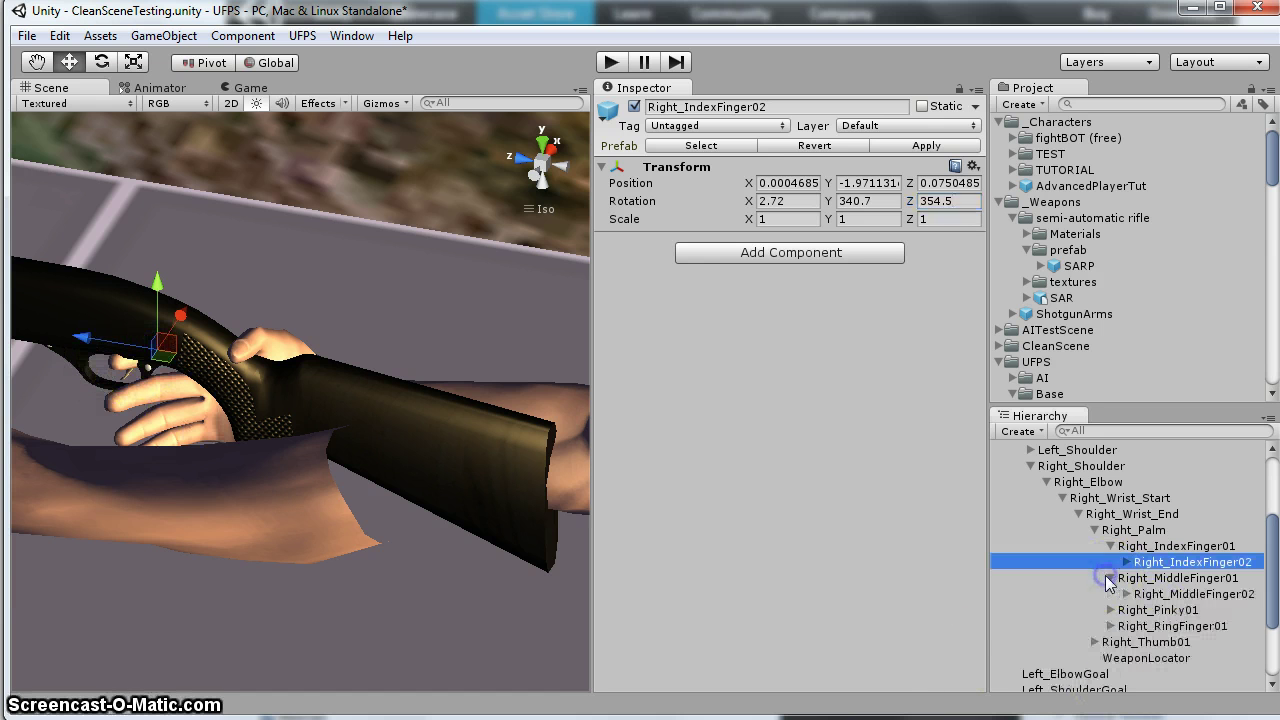
pyautogui.click(1192, 596)
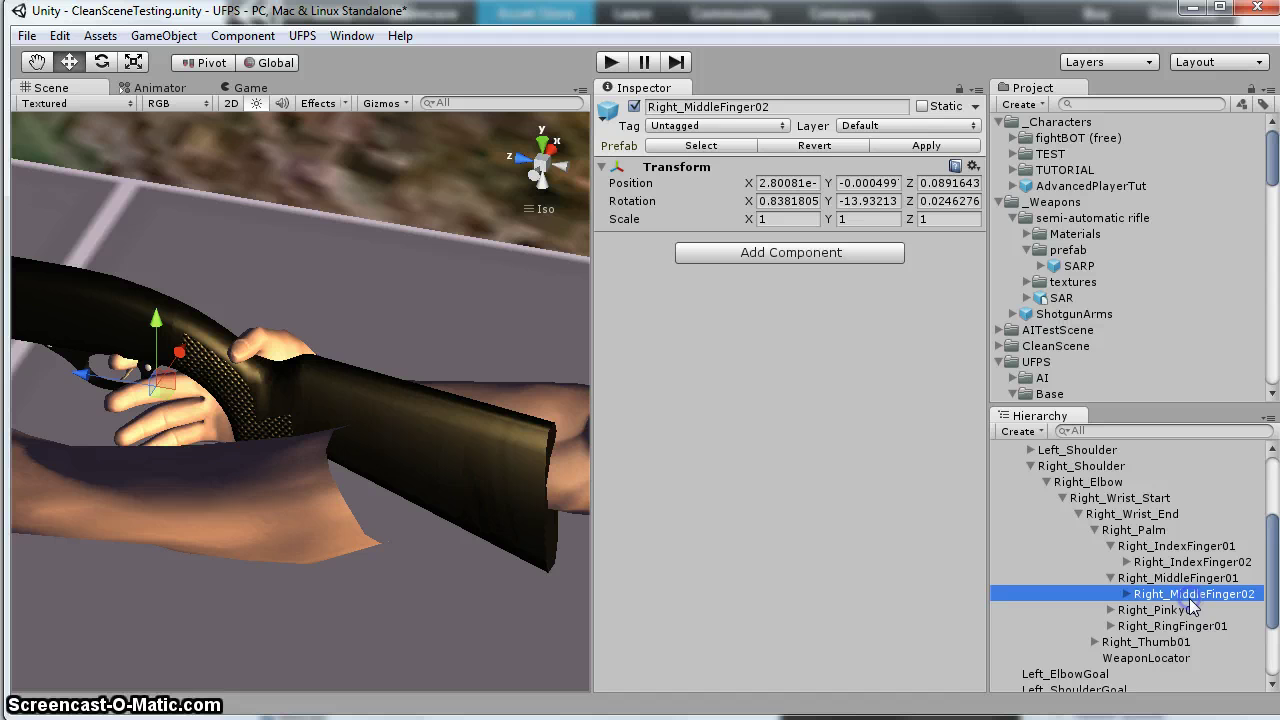
pyautogui.click(790, 201)
pyautogui.press('Tab')
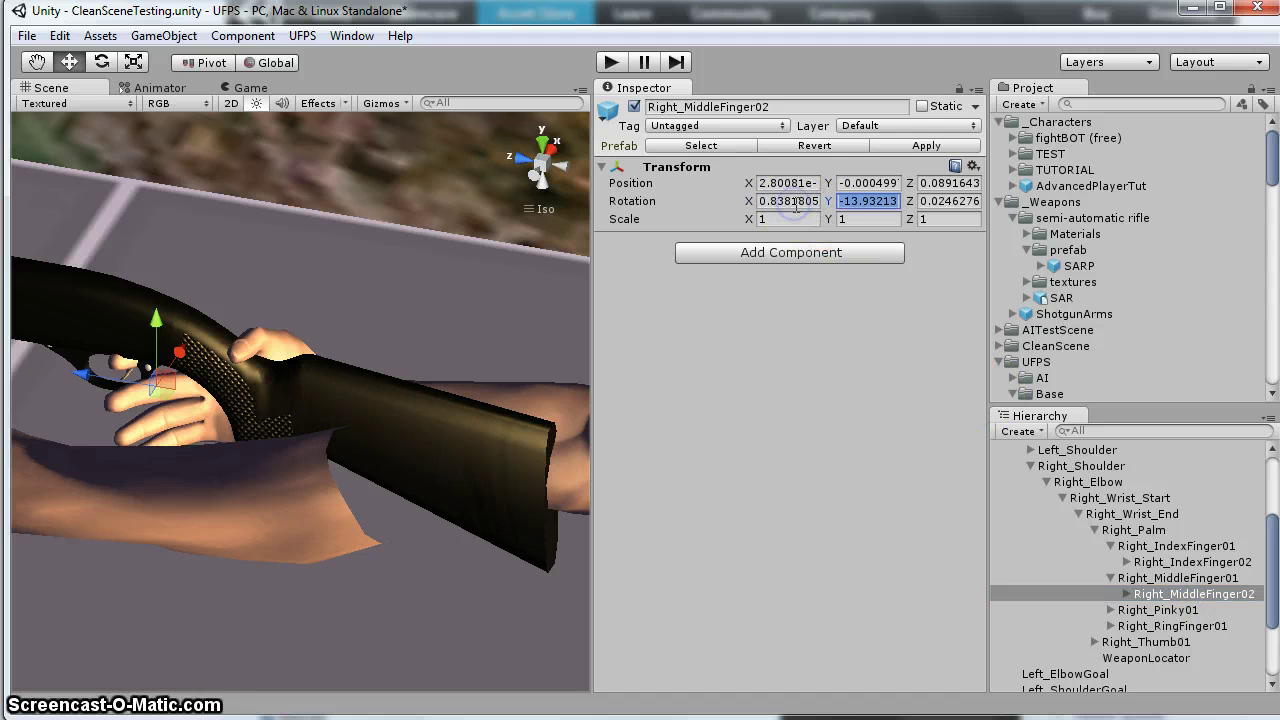
pyautogui.write('230')
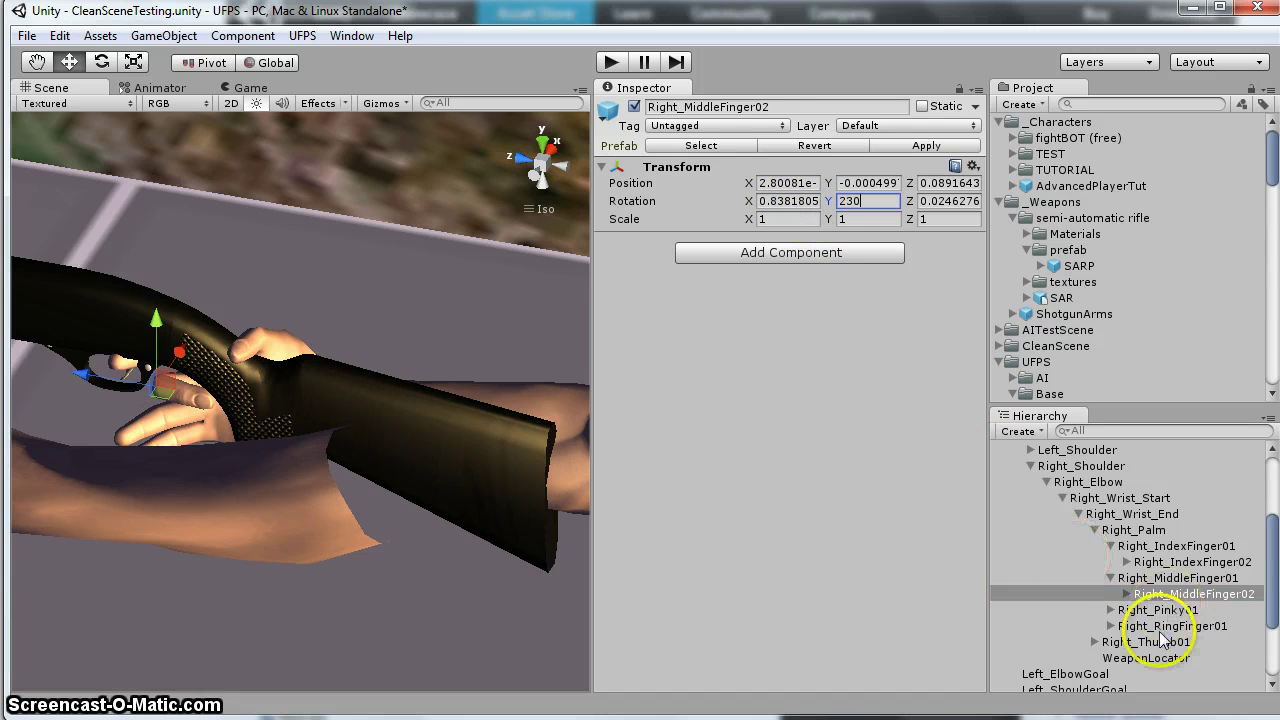
# Set the Y rotation of Right_Pinky02 under Right_Pinky01 to 230
pyautogui.click(1110, 610)
pyautogui.click(1168, 626)
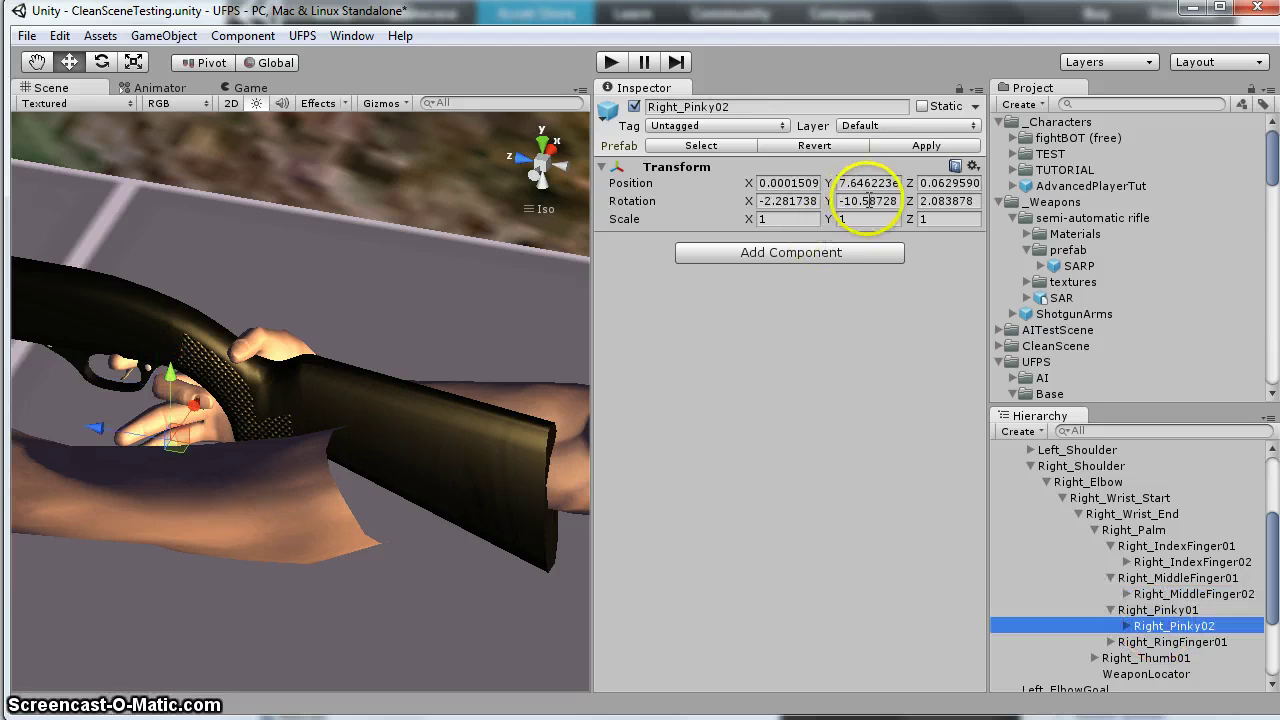
pyautogui.click(790, 201)
pyautogui.press('Tab')
pyautogui.write('230')
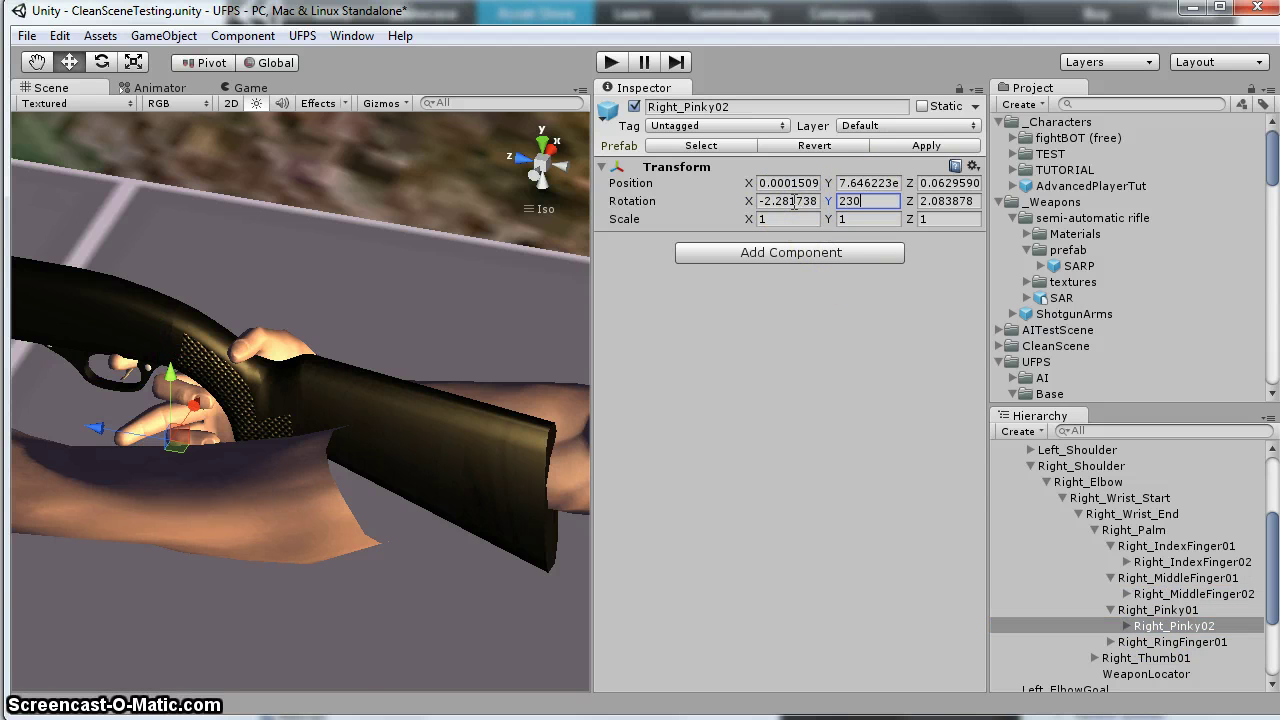
# Set the Y rotation of Right_RingFinger02 under Right_RingFinger01 to 230
pyautogui.click(1110, 642)
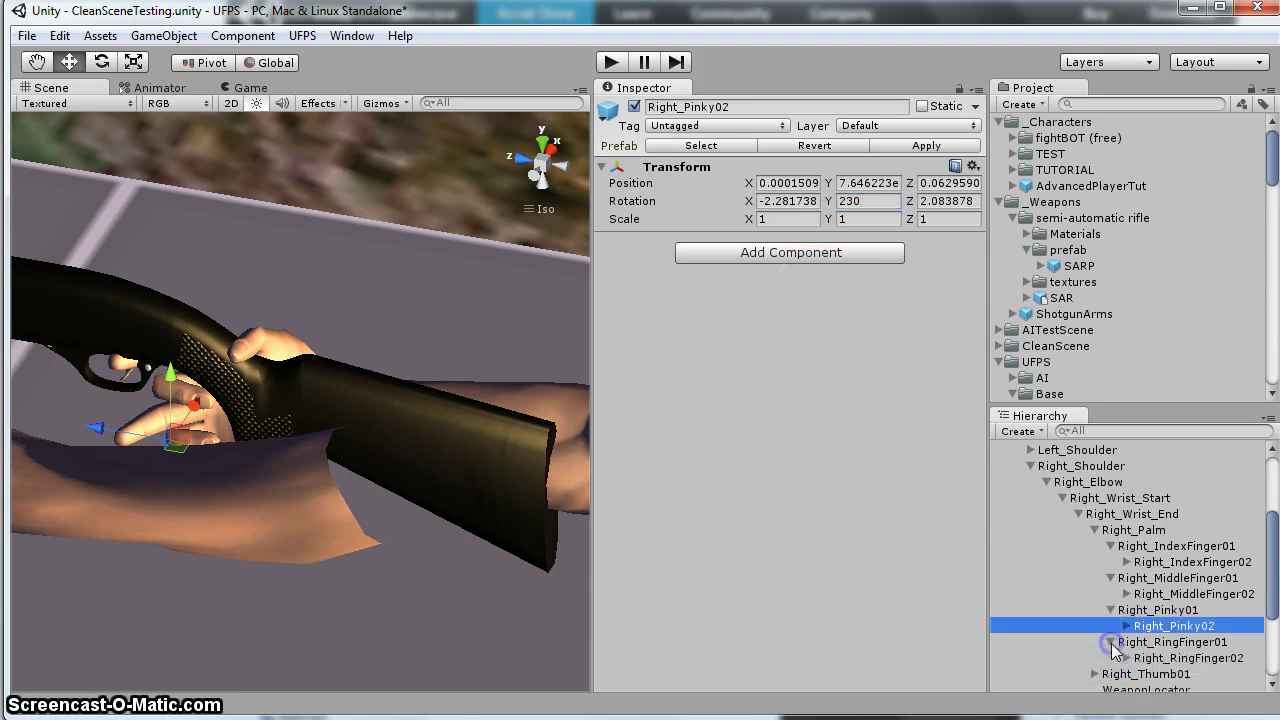
pyautogui.click(1188, 658)
pyautogui.click(800, 200)
pyautogui.press('Tab')
pyautogui.write('230')
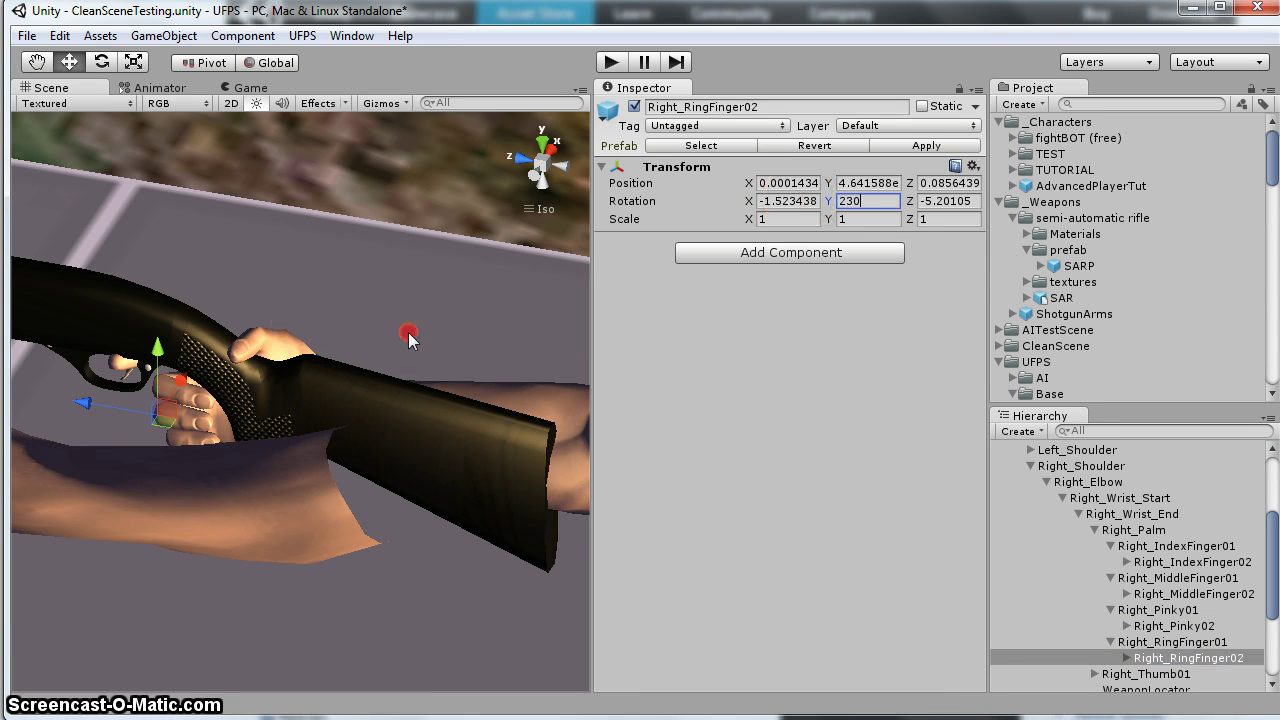
pyautogui.keyDown('alt'); pyautogui.moveTo(390, 355); pyautogui.dragTo(129, 360); pyautogui.keyUp('alt')
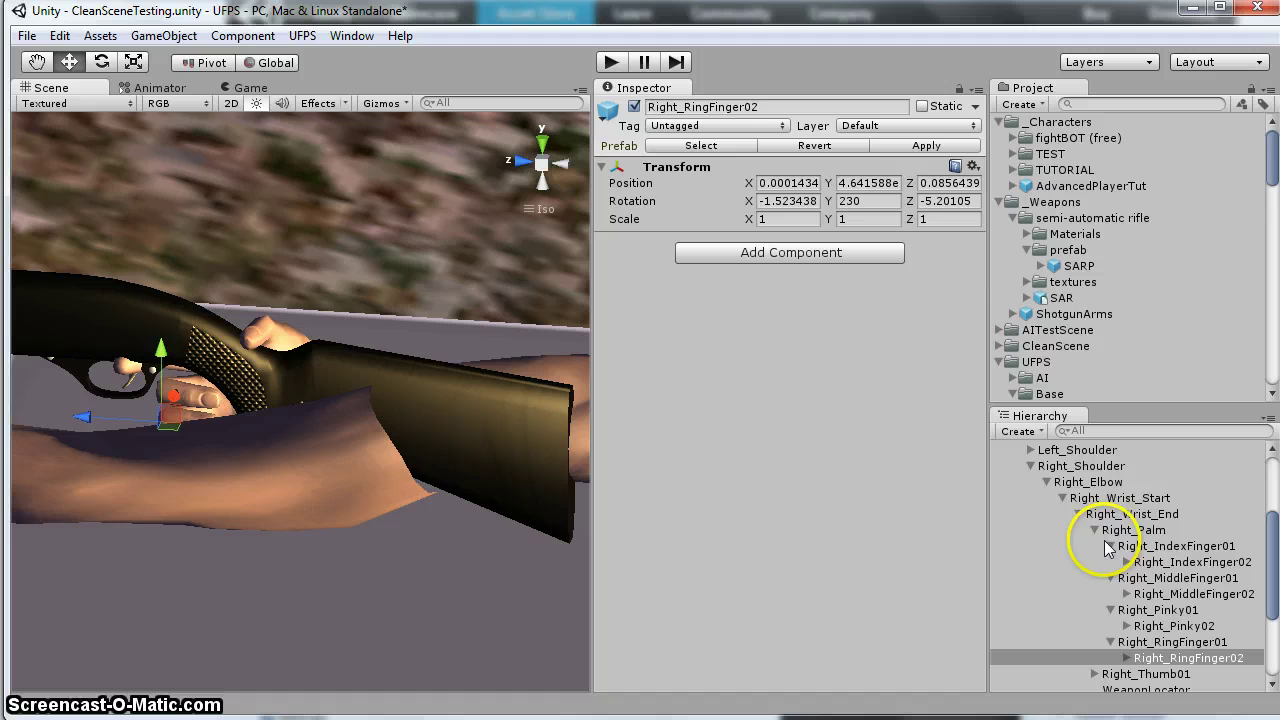
# Collapse the Right_Shoulder and Home hierarchies and apply the posed ShotgunArms object's changes to its prefab
pyautogui.click(1030, 466)
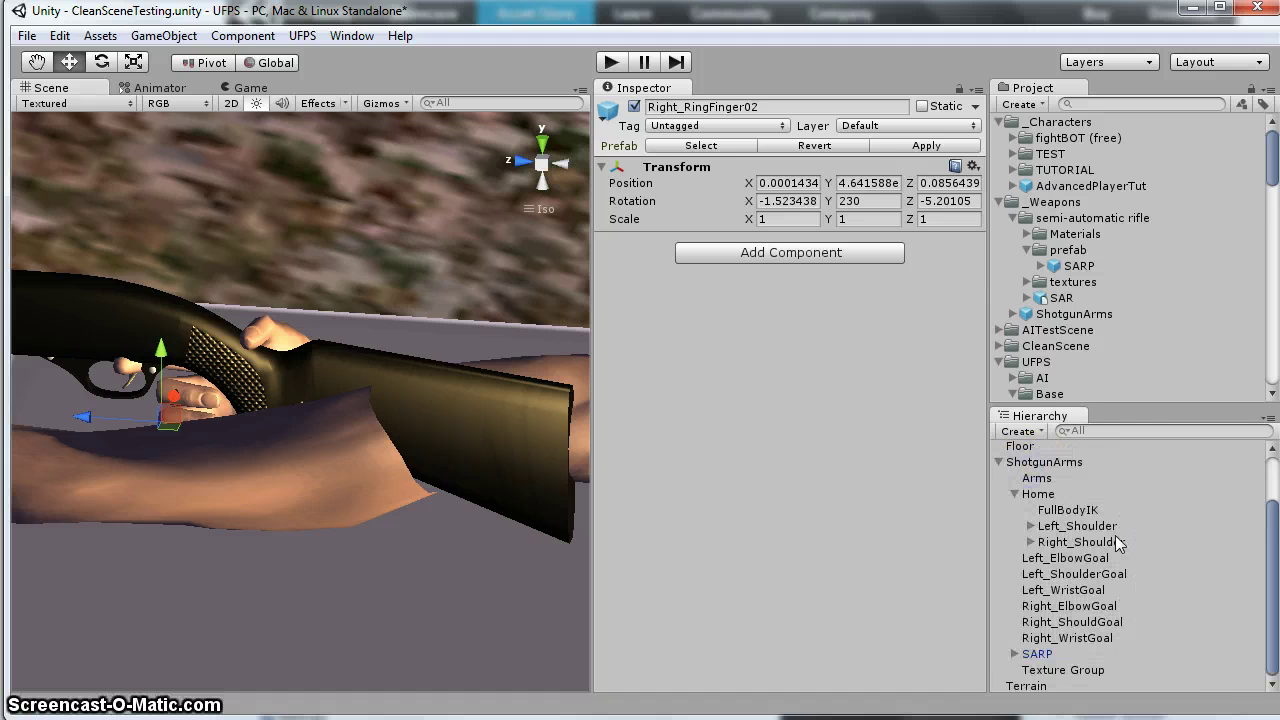
pyautogui.click(1055, 462)
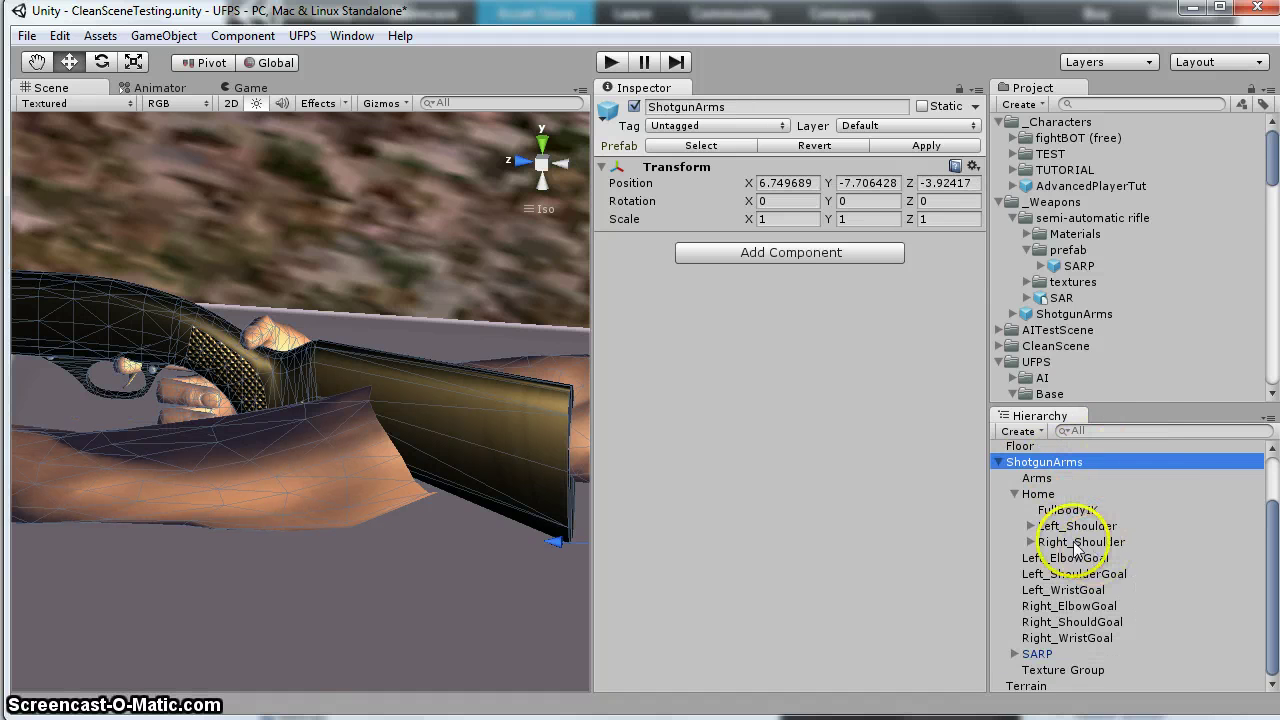
pyautogui.click(1014, 494)
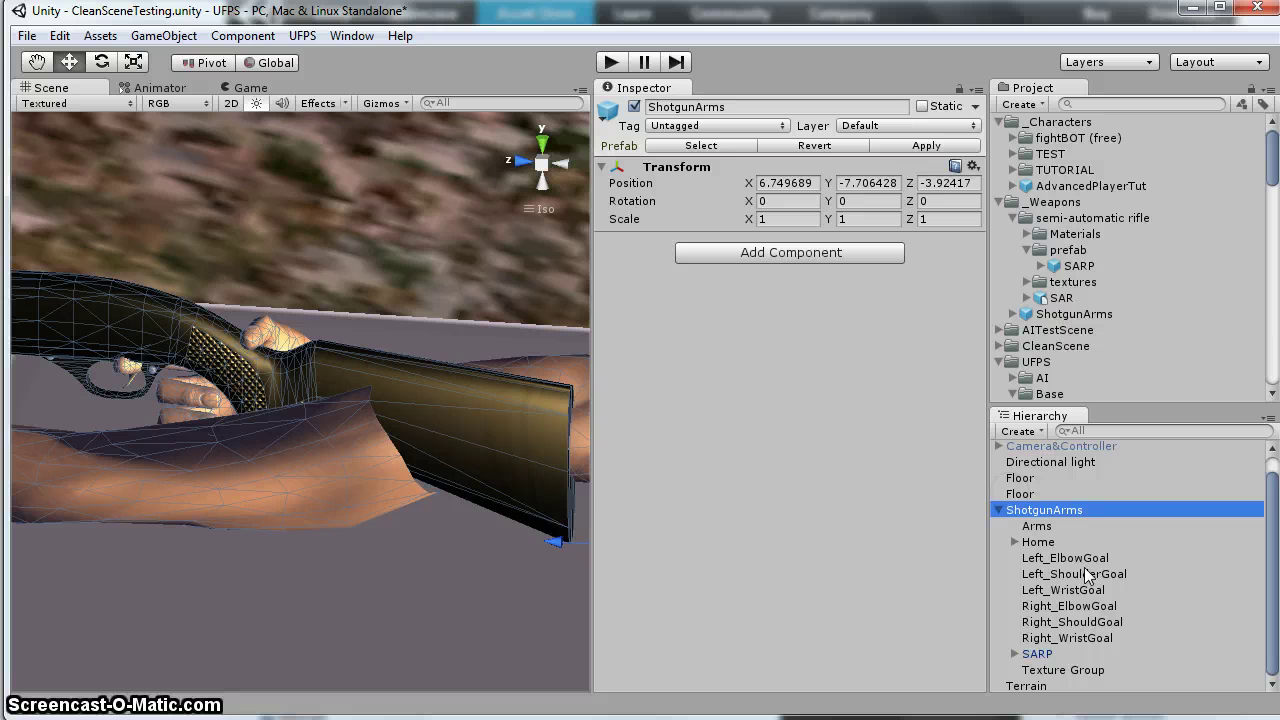
pyautogui.click(926, 146)
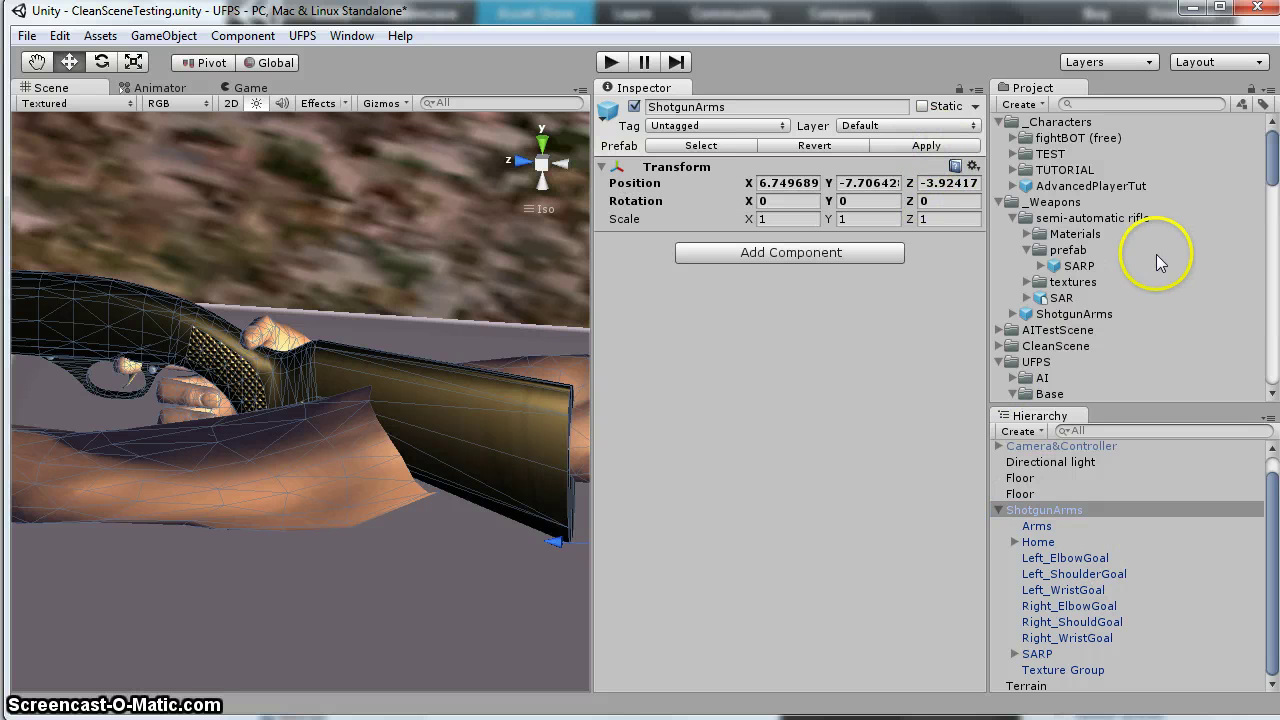
pyautogui.click(1137, 325)
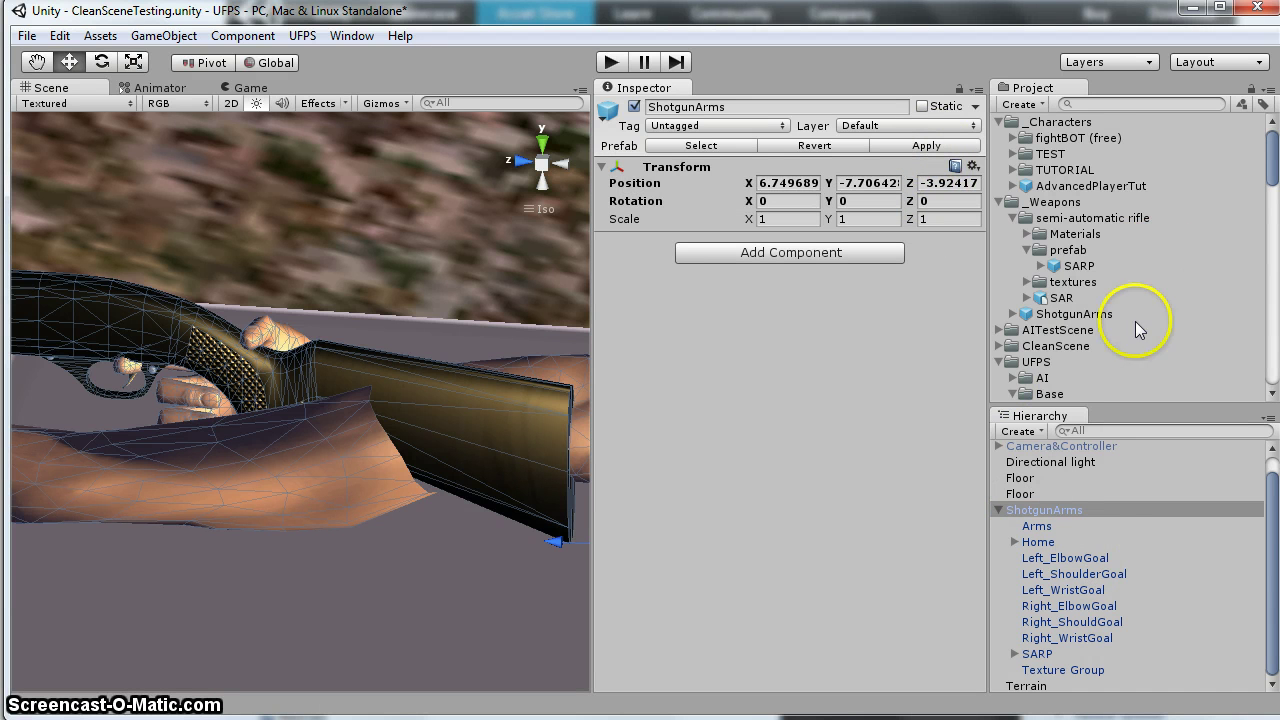
# Delete the ShotgunArms object from the scene and select AdvancedPlayerTut
pyautogui.click(1040, 512)
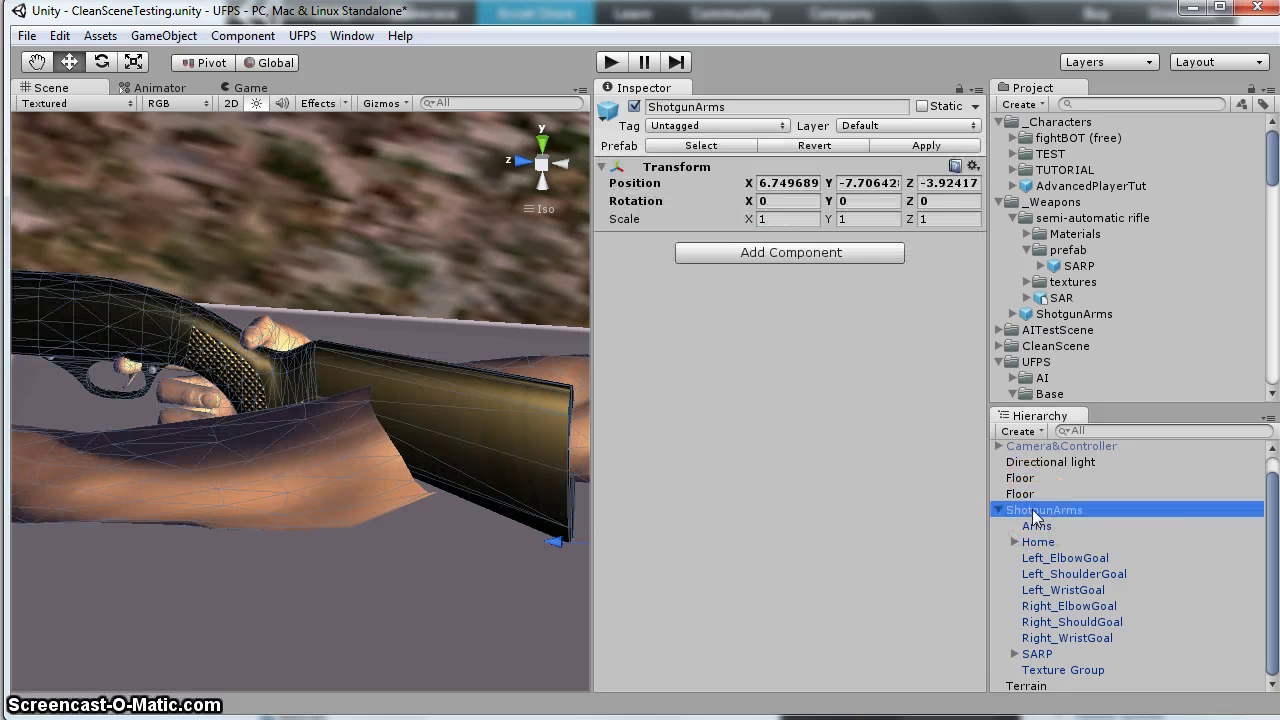
pyautogui.press('Delete')
pyautogui.click(1090, 450)
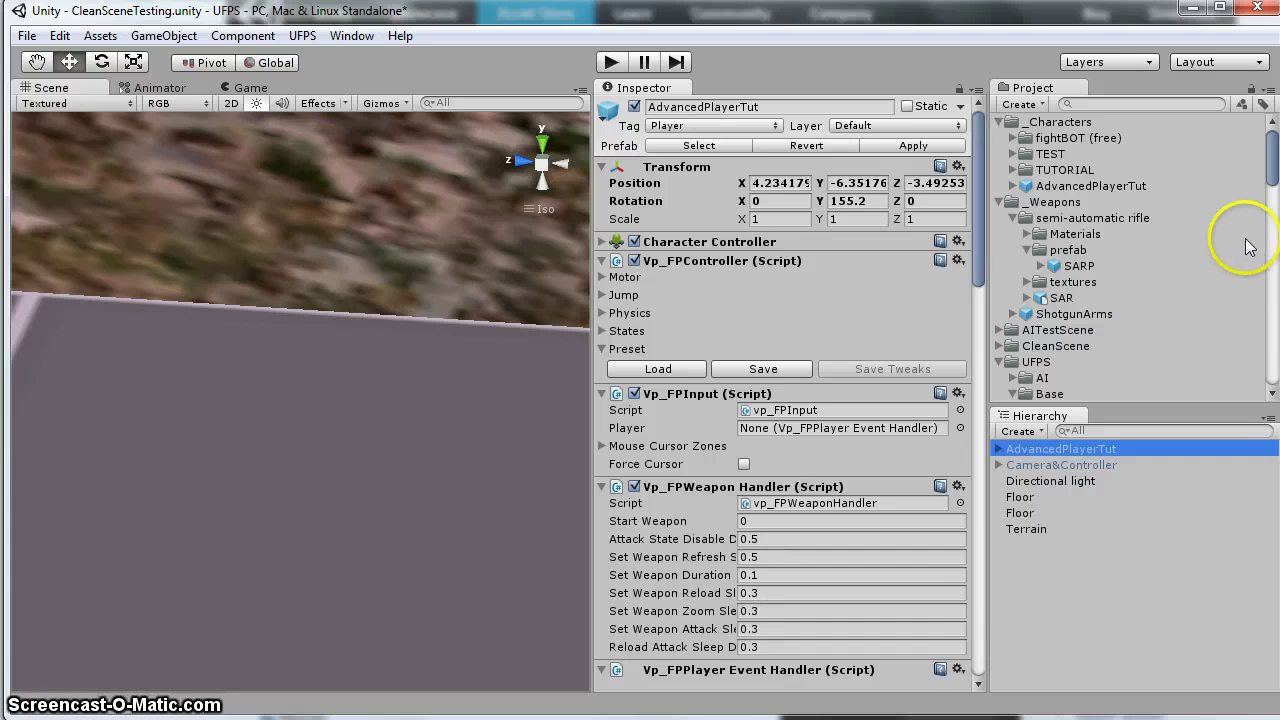
# Collapse the Art and Levels folders under UFPS/Base/Content to reach the player prefabs in Prefabs/Players
pyautogui.moveTo(1274, 163); pyautogui.dragTo(1274, 198)
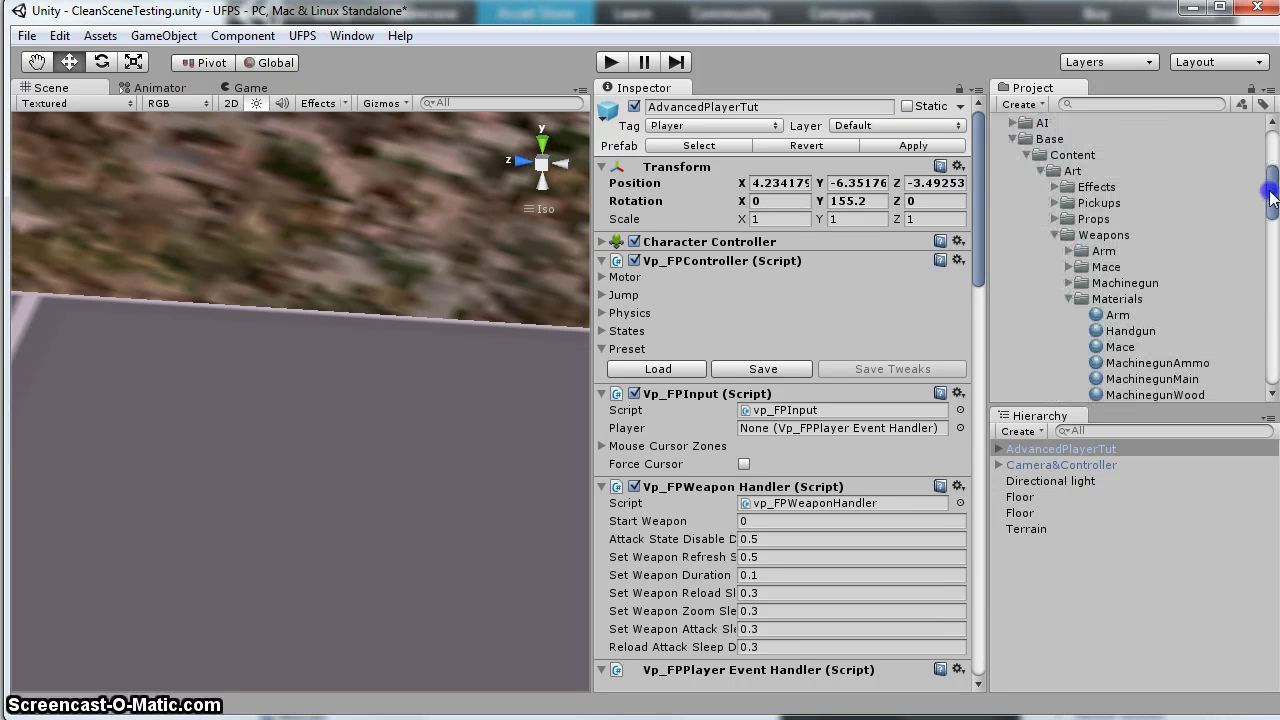
pyautogui.click(1026, 155)
pyautogui.click(1027, 171)
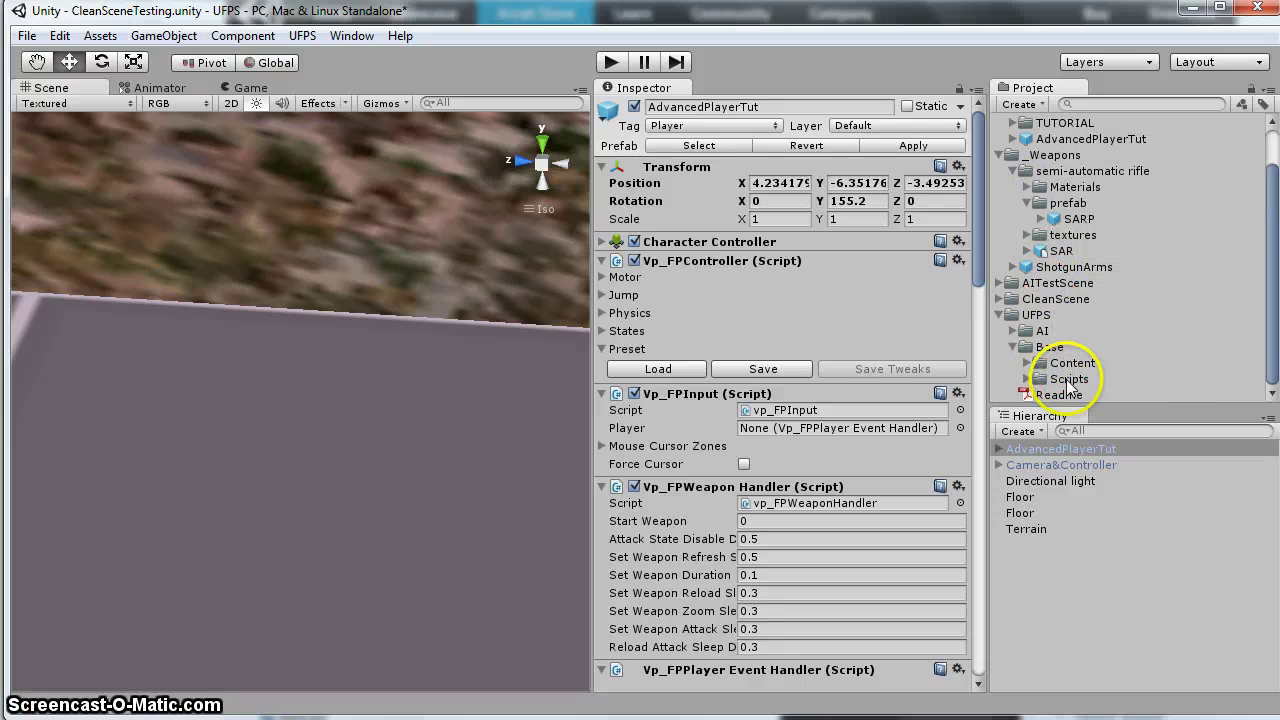
pyautogui.click(1026, 368)
pyautogui.moveTo(1271, 200); pyautogui.dragTo(1258, 243)
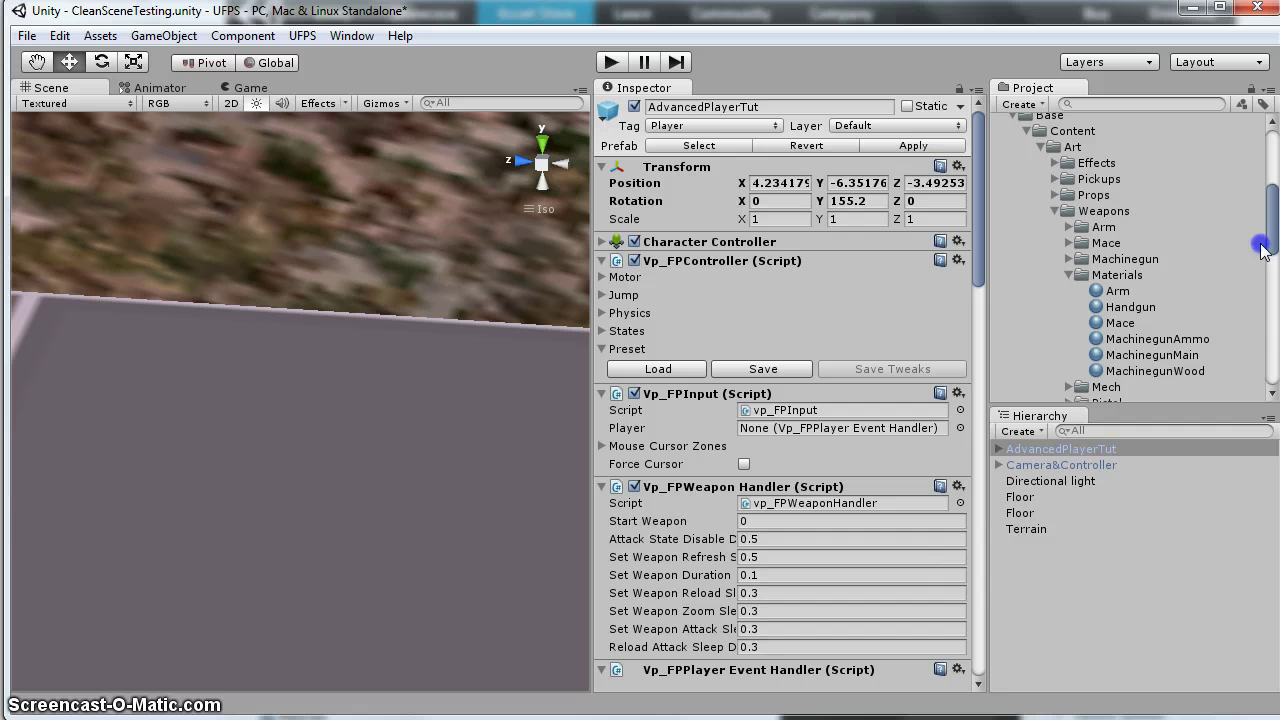
pyautogui.click(1040, 148)
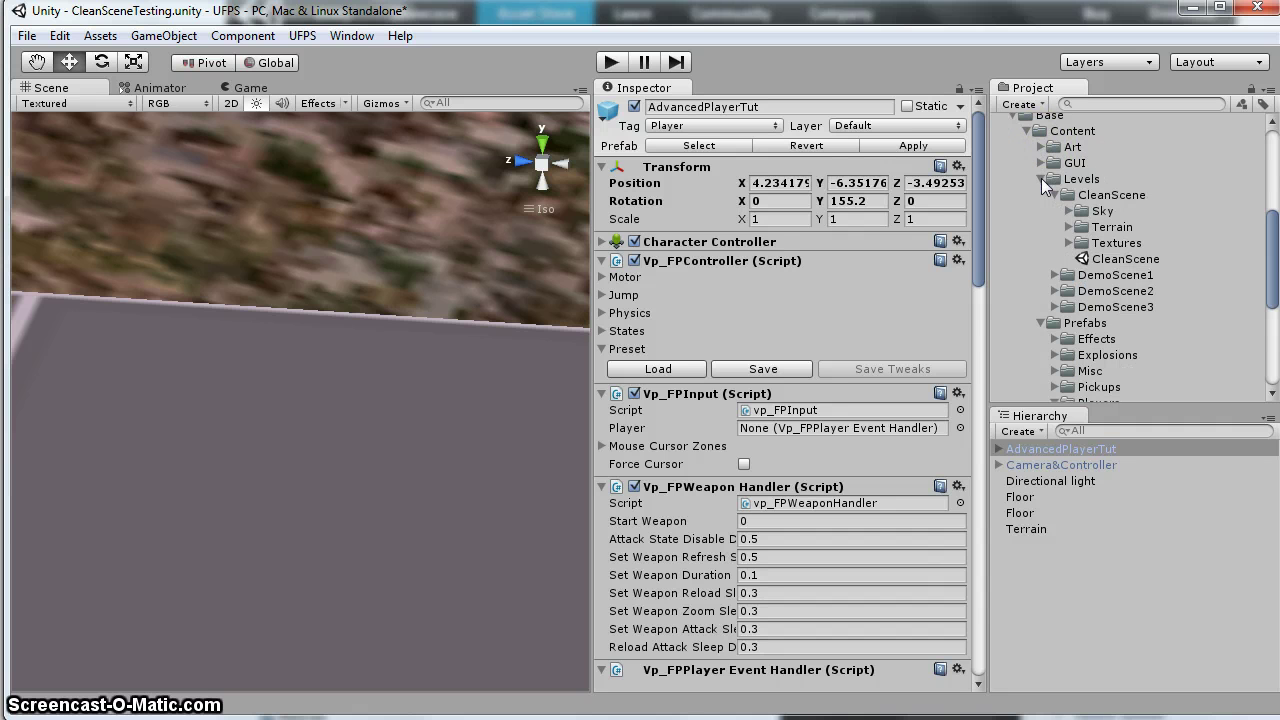
pyautogui.click(1041, 179)
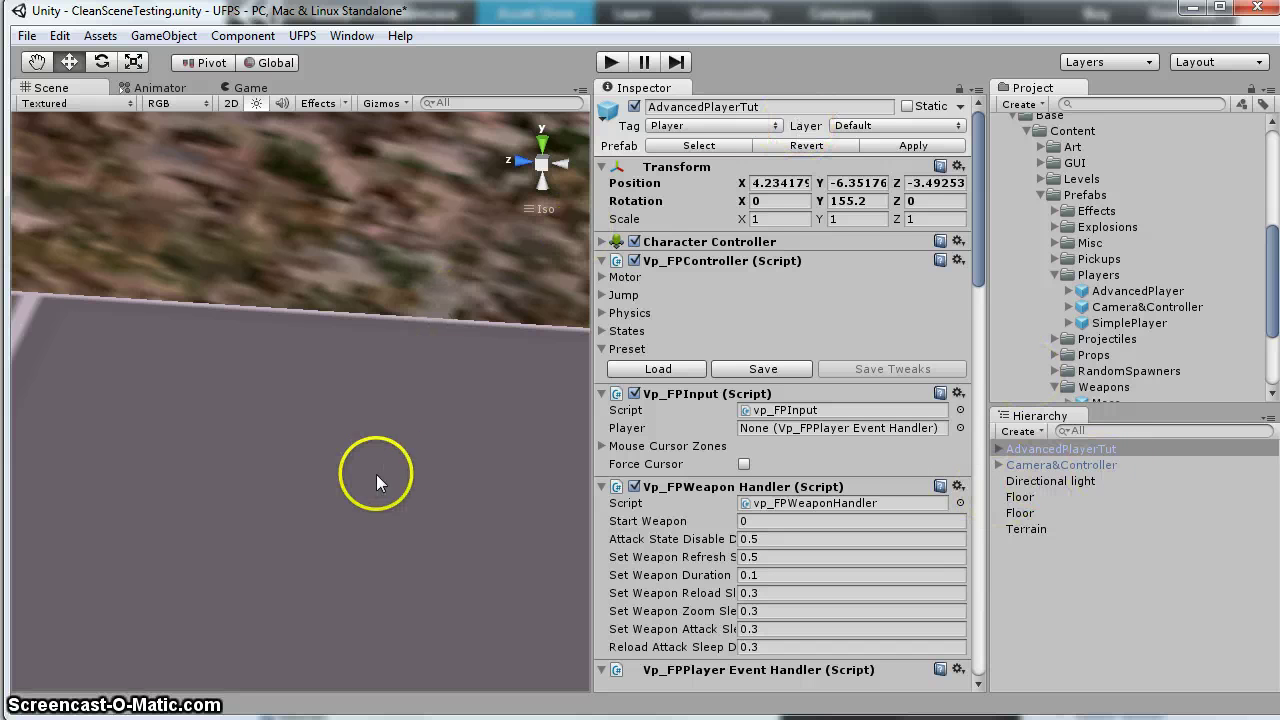
# Inspect the components of the scene's Camera&Controller and AdvancedPlayerTut objects
pyautogui.click(1050, 465)
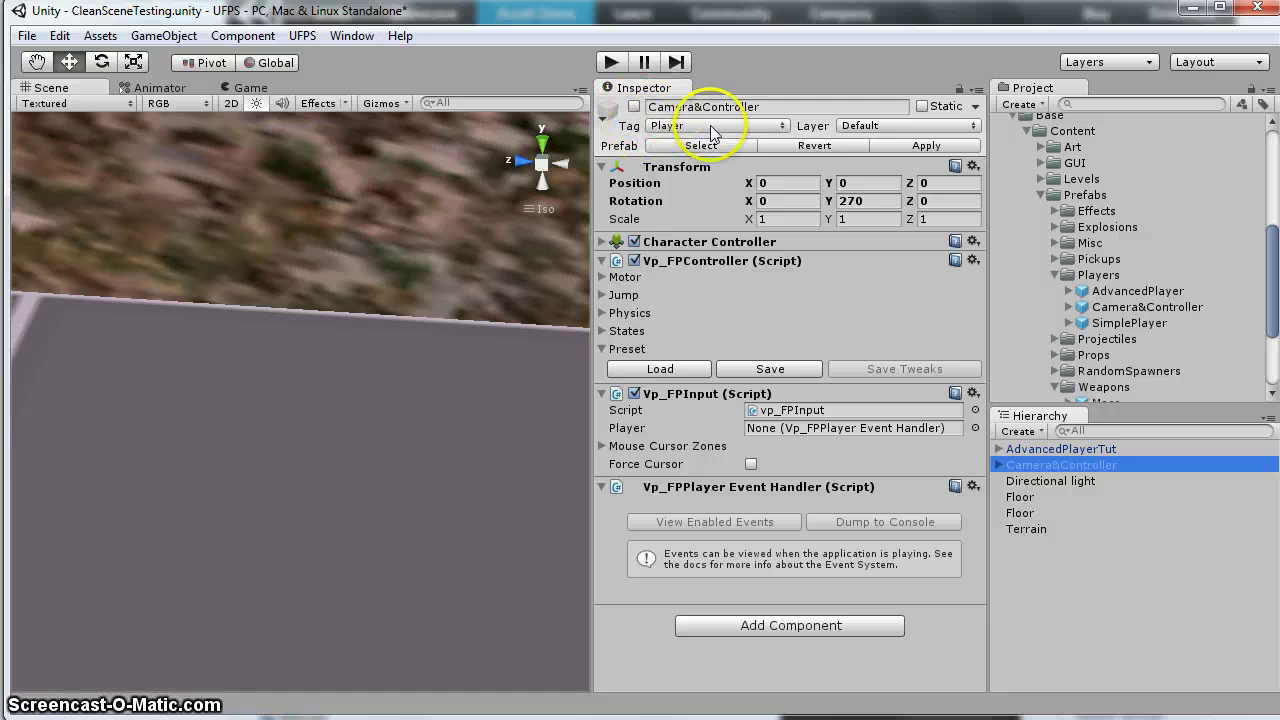
pyautogui.click(1086, 450)
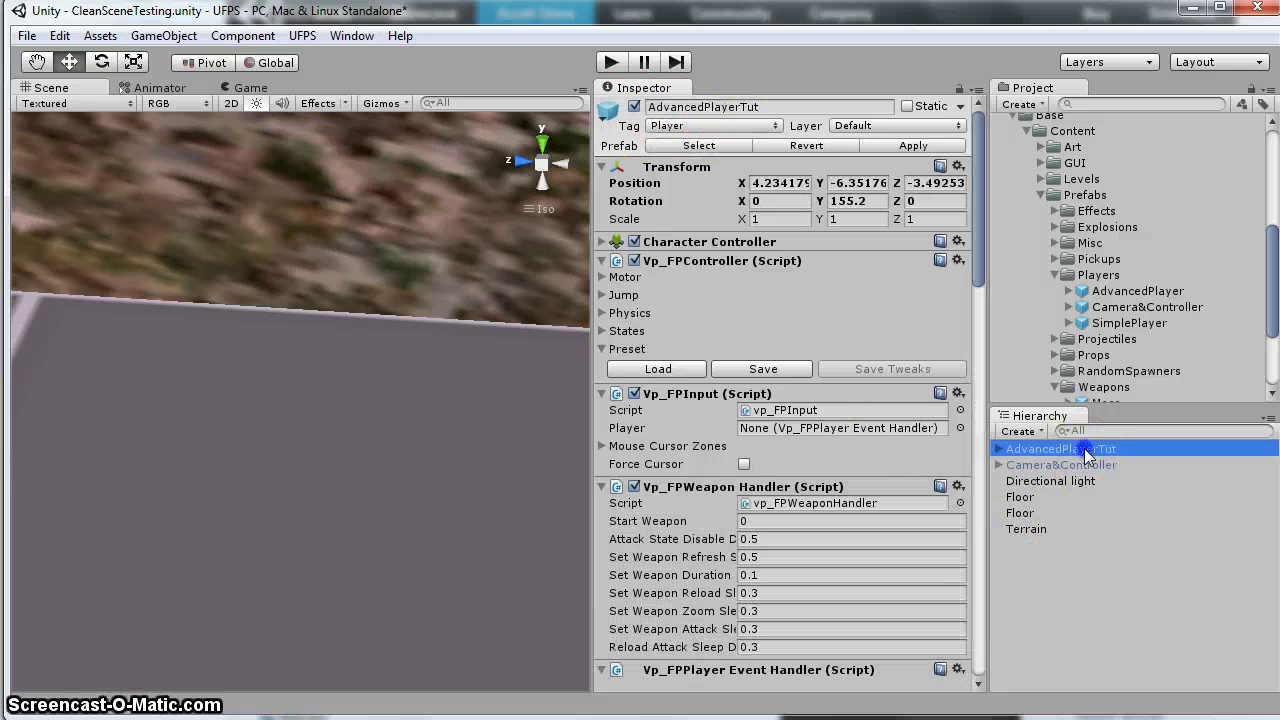
pyautogui.keyDown('alt'); pyautogui.moveTo(320, 343); pyautogui.dragTo(445, 511); pyautogui.keyUp('alt')
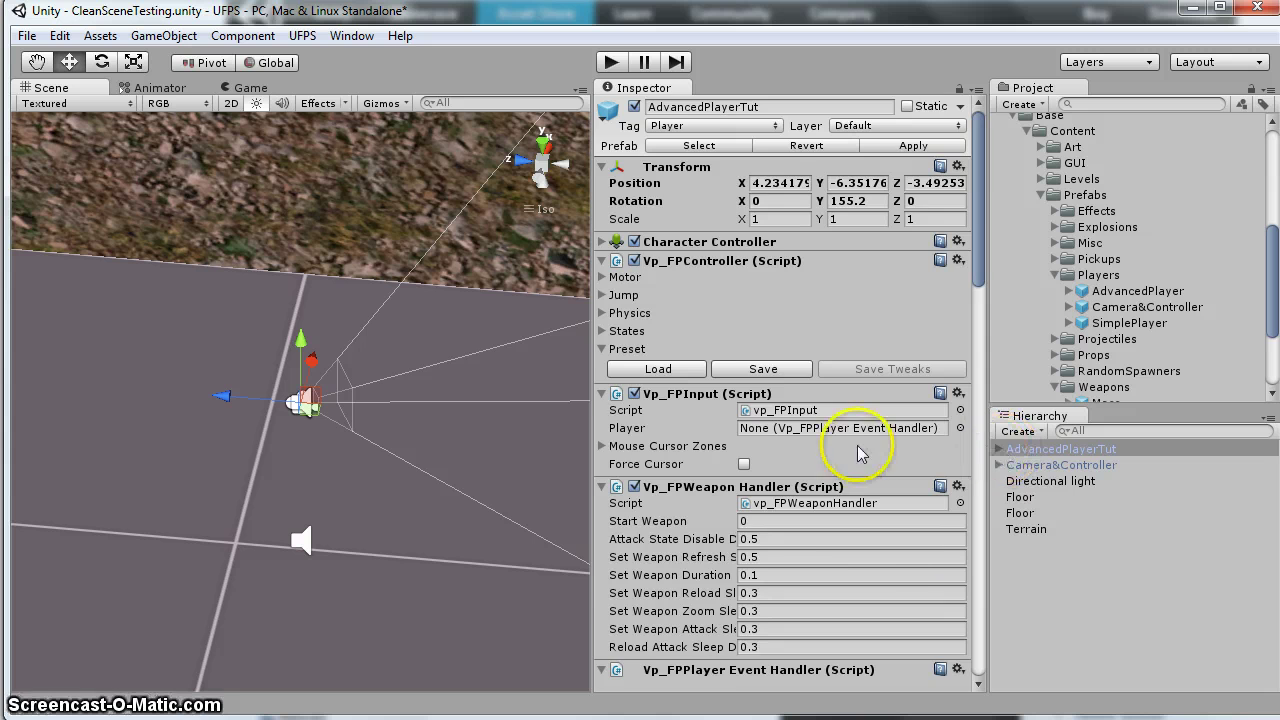
pyautogui.scroll(-5, 857, 450)
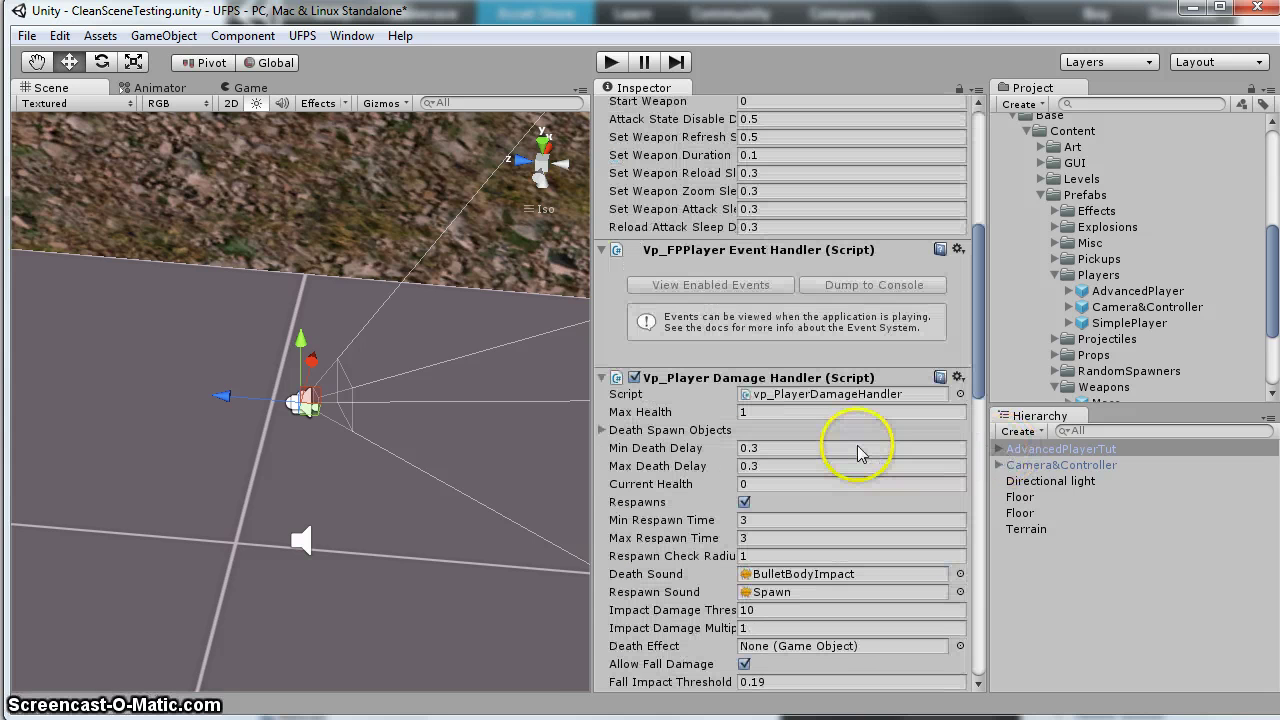
# Assign the ShotgunArms prefab as the Weapon Prefab in the Rendering settings of 5Shotgun under AdvancedPlayerTut's FPSCamera
pyautogui.click(1006, 451)
pyautogui.click(998, 450)
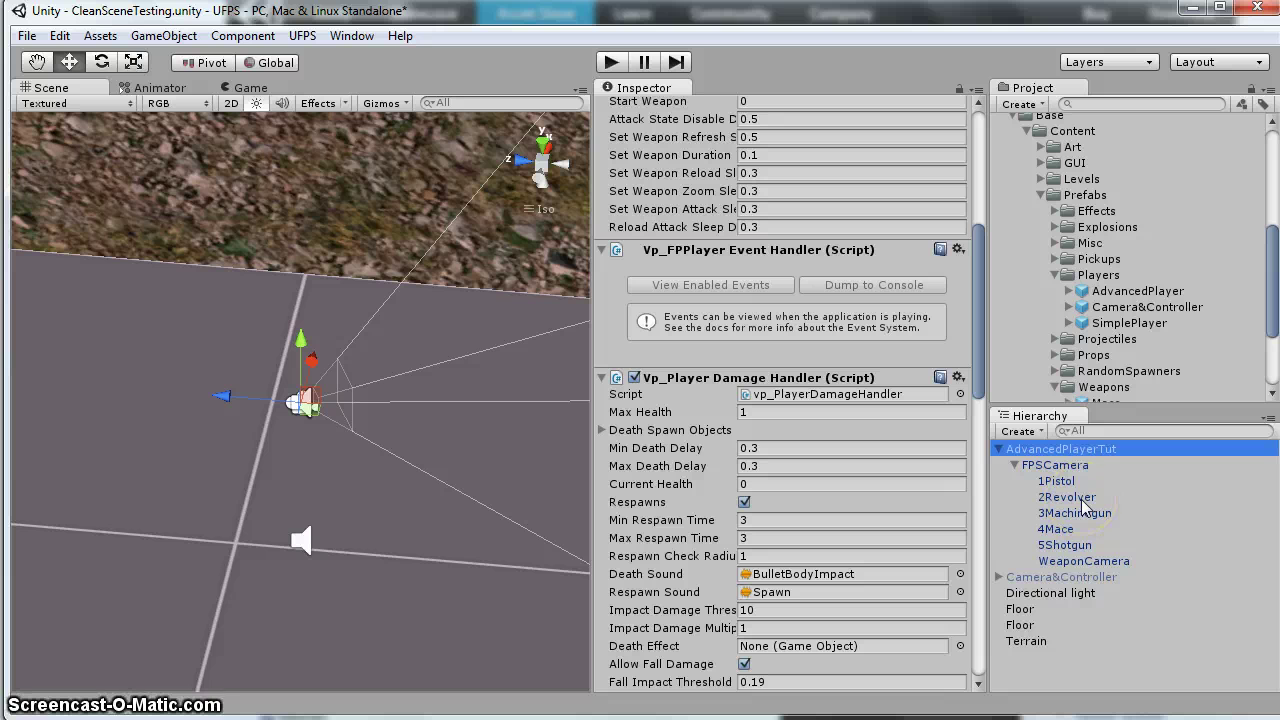
pyautogui.click(1060, 546)
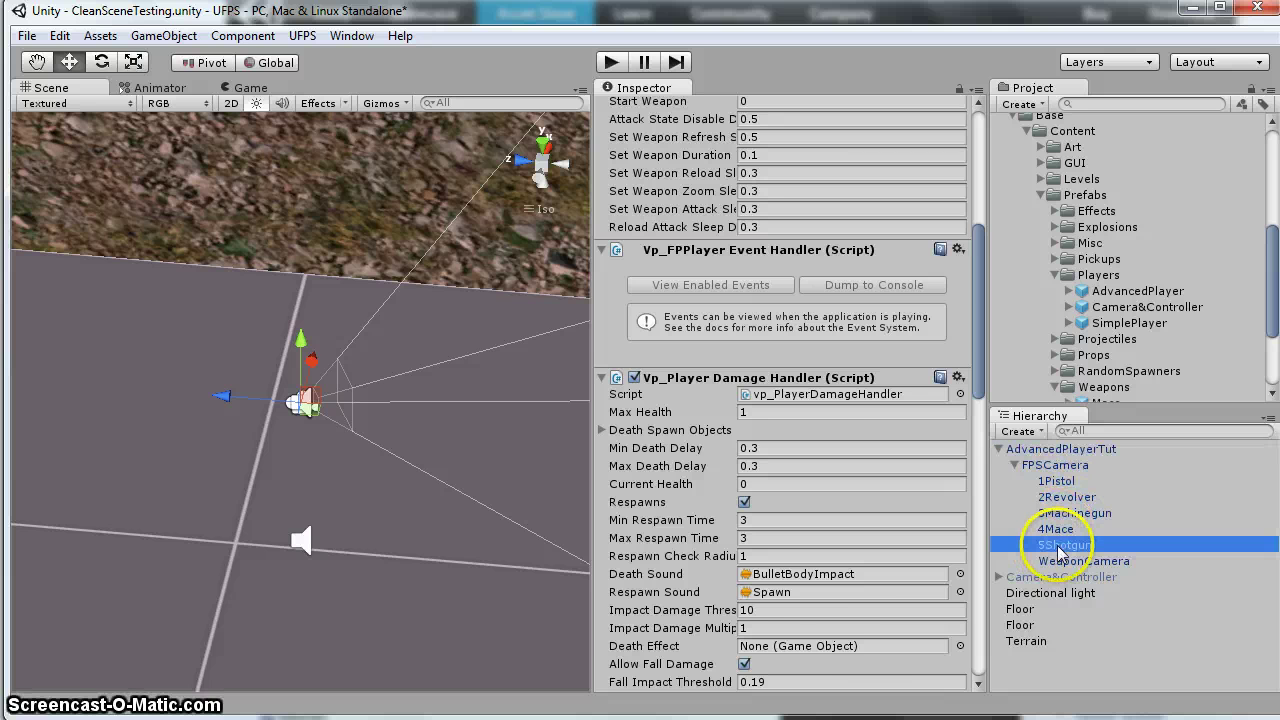
pyautogui.scroll(5, 855, 318)
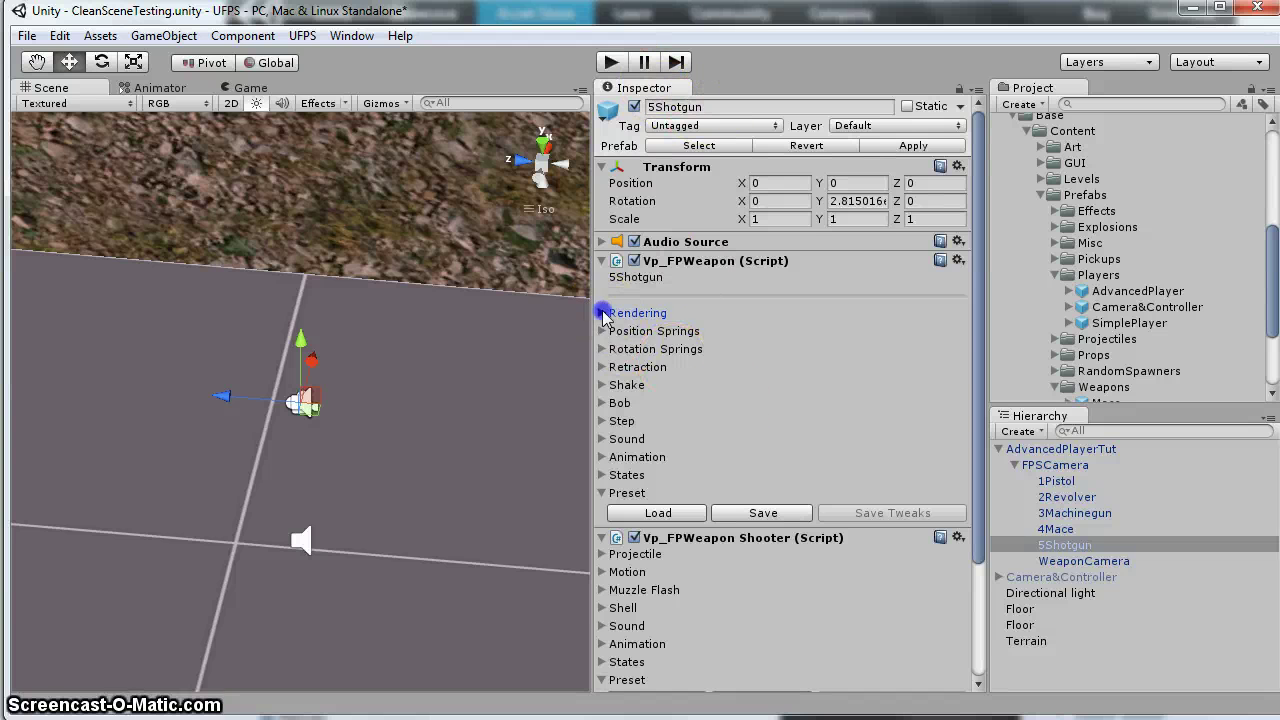
pyautogui.click(604, 314)
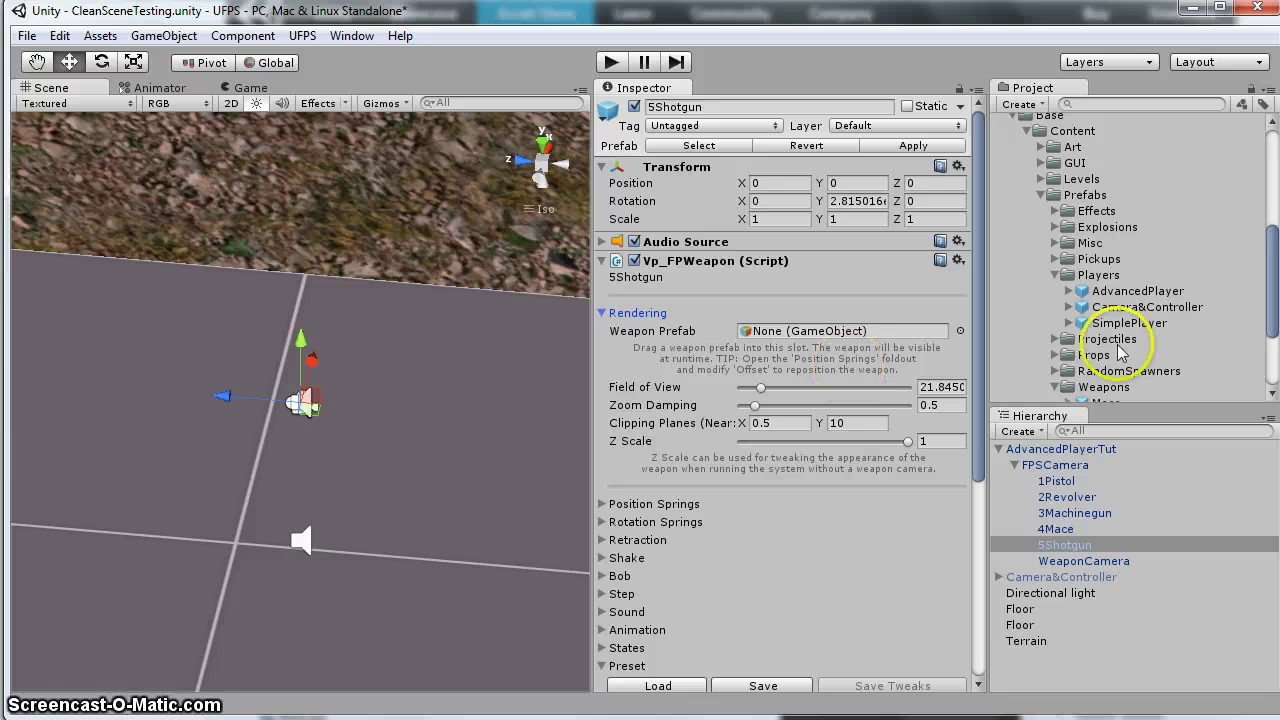
pyautogui.scroll(6, 1130, 315)
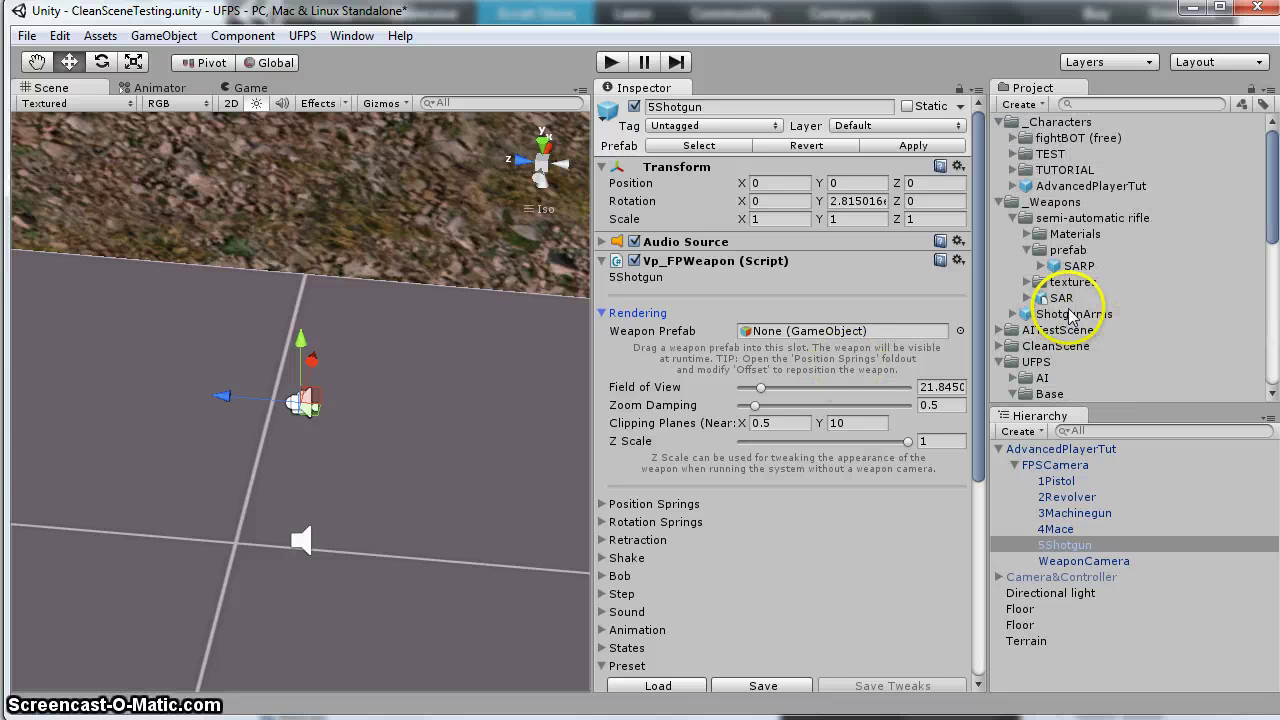
pyautogui.moveTo(853, 322); pyautogui.dragTo(840, 330)
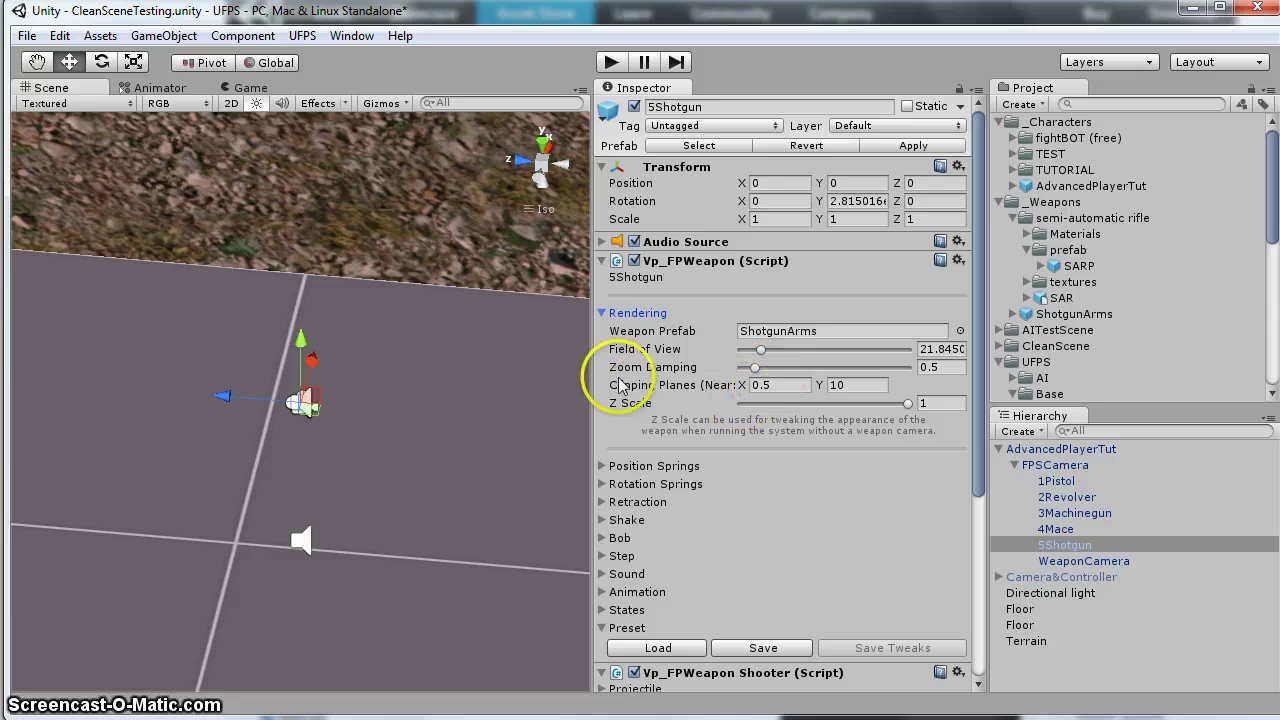
# Review the Offset values in the Position Springs settings of 5Shotgun
pyautogui.click(602, 315)
pyautogui.click(603, 331)
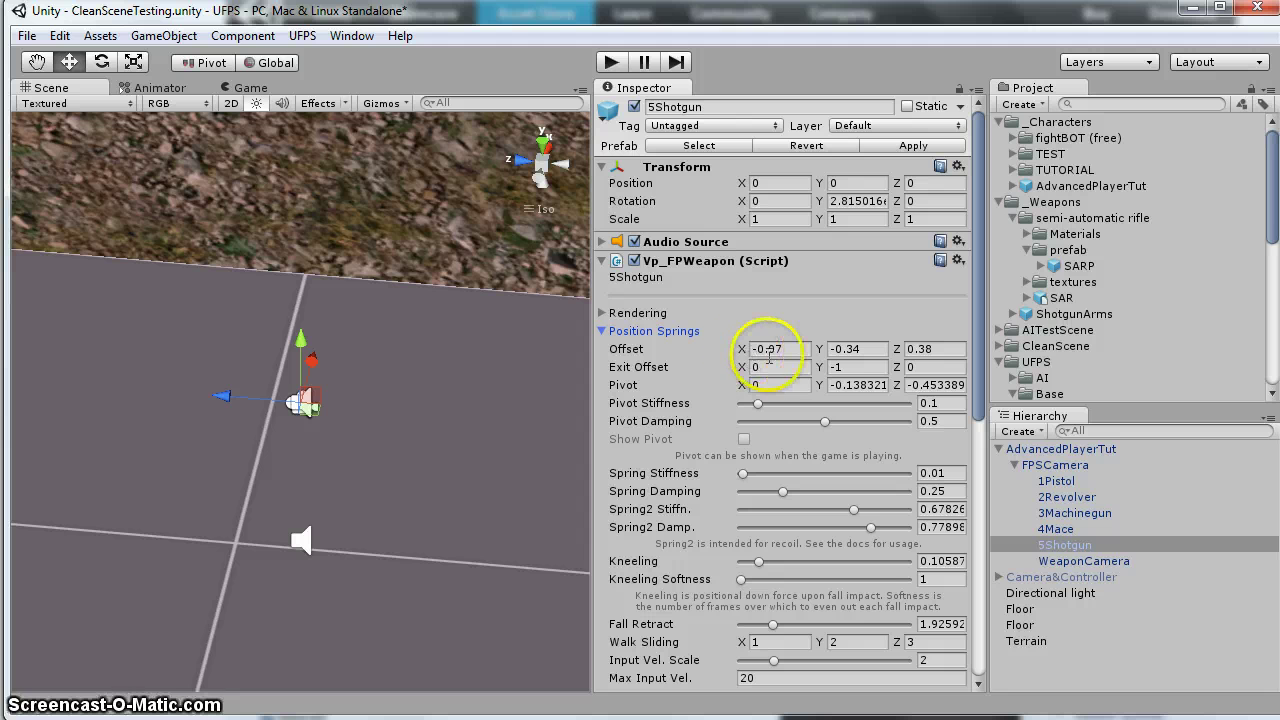
pyautogui.click(830, 347)
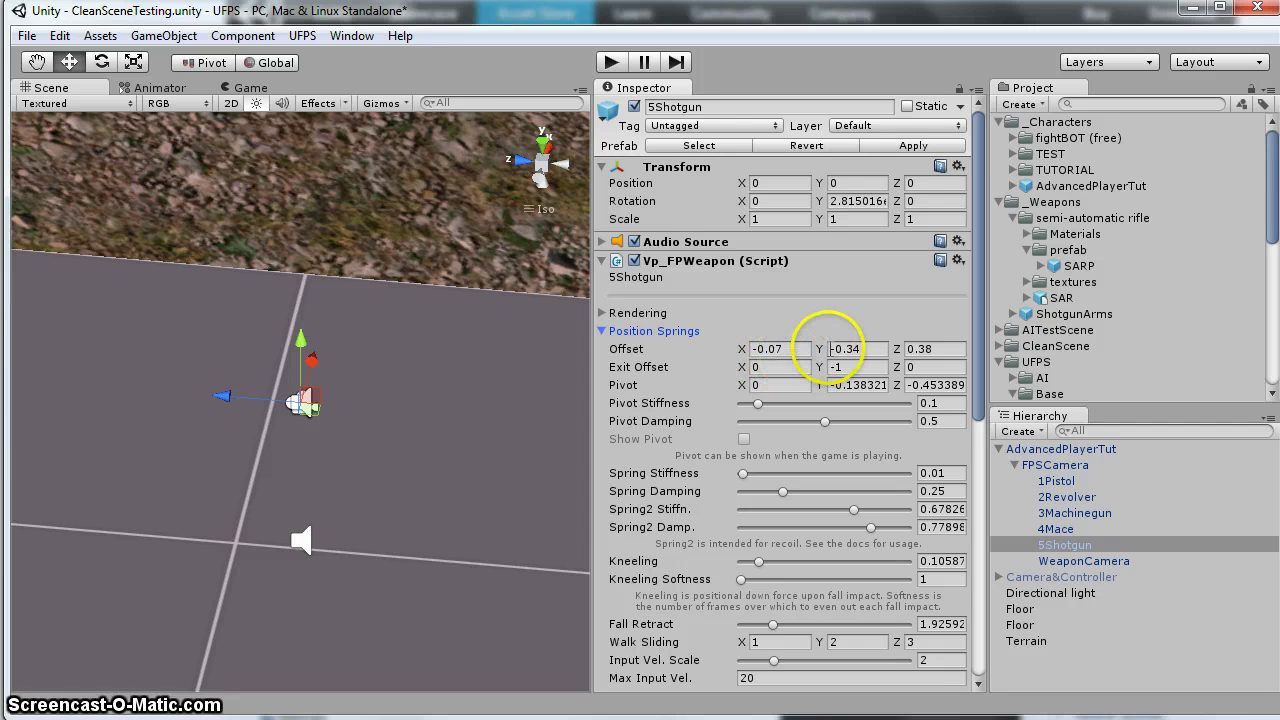
pyautogui.click(603, 331)
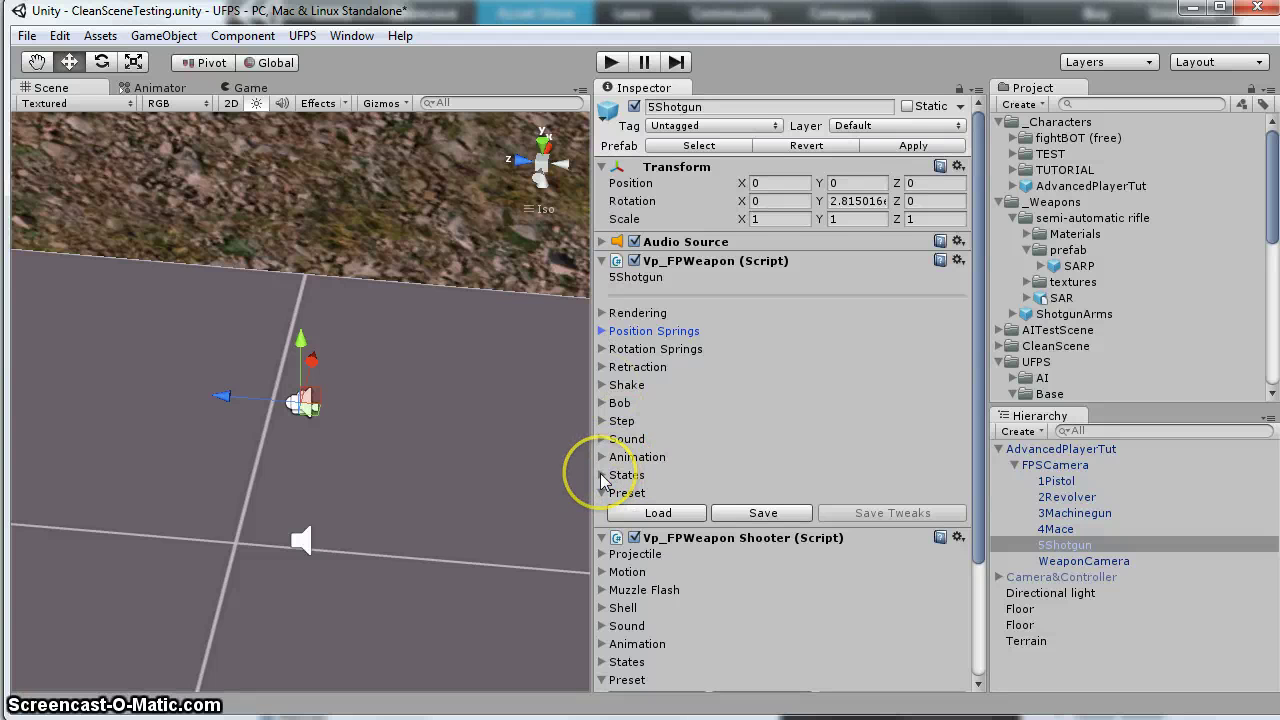
# Open the WeaponShotGunZoom preset from 5Shotgun's Zoom state in MonoDevelop, examine its PositionOffset line and return to Unity
pyautogui.click(603, 475)
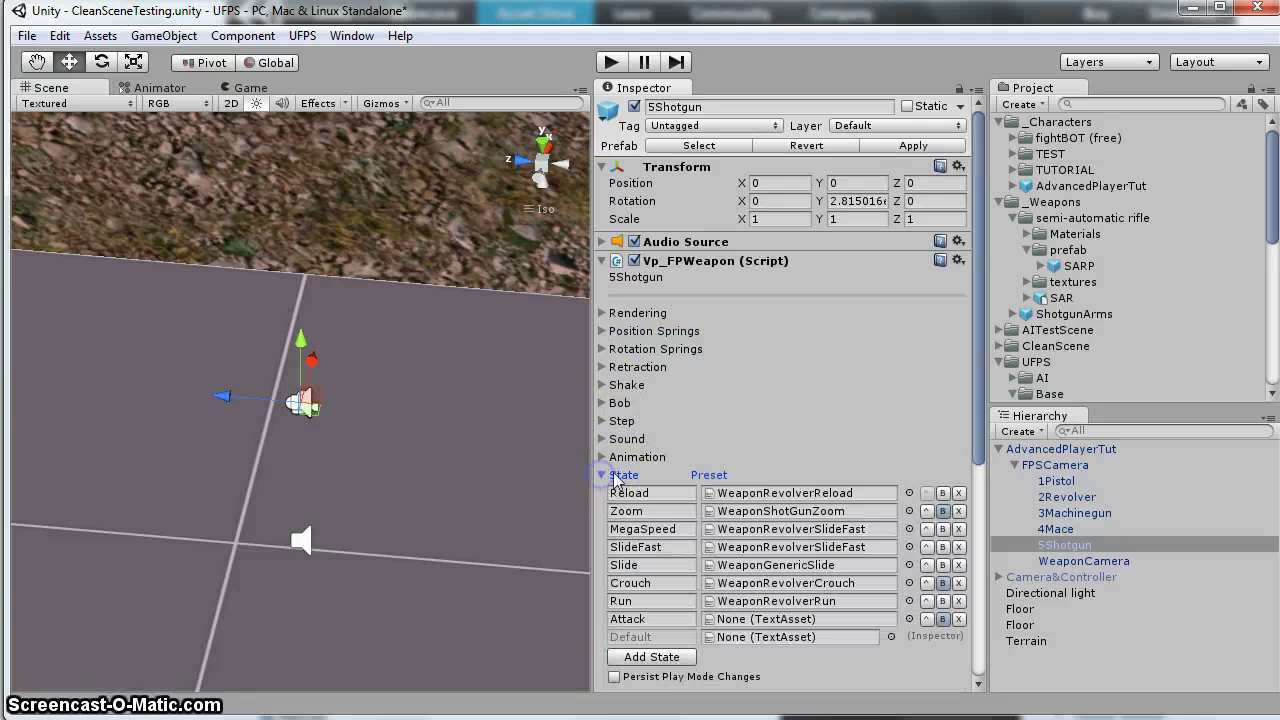
pyautogui.scroll(-3, 810, 437)
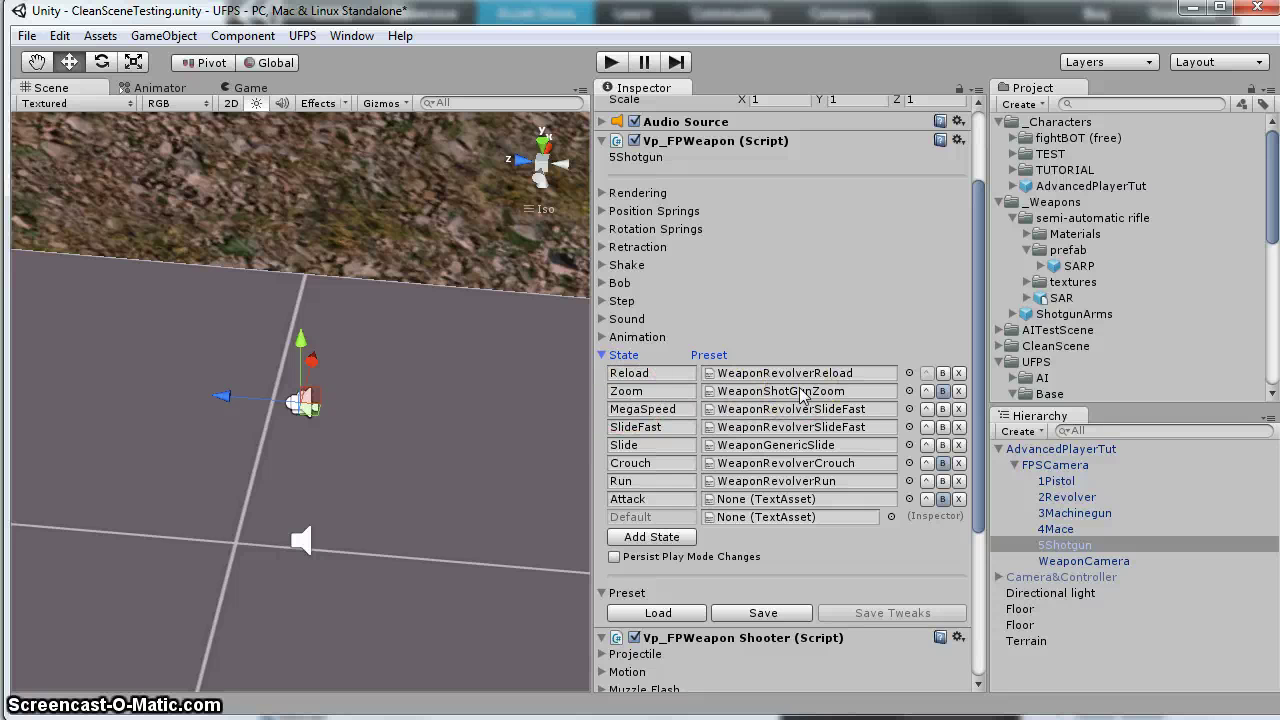
pyautogui.click(850, 391)
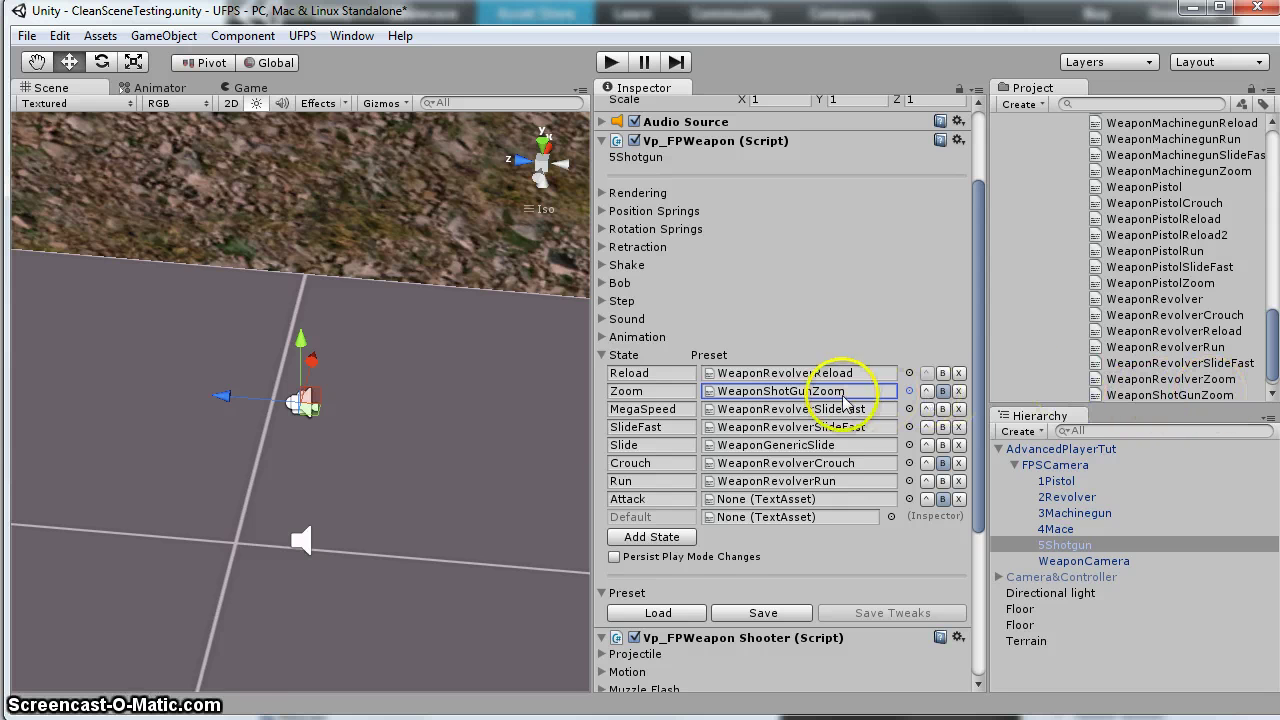
pyautogui.click(1152, 396)
pyautogui.moveTo(1152, 396); pyautogui.dragTo(860, 401)
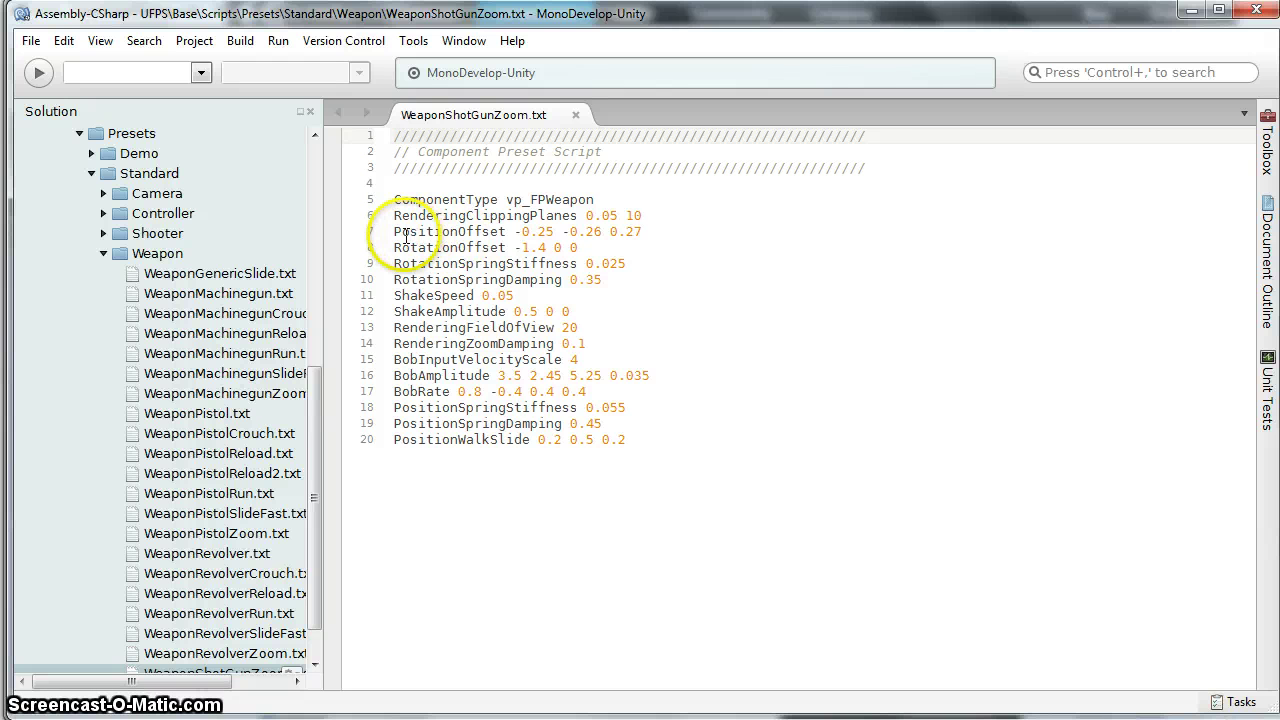
pyautogui.moveTo(406, 236); pyautogui.dragTo(470, 232)
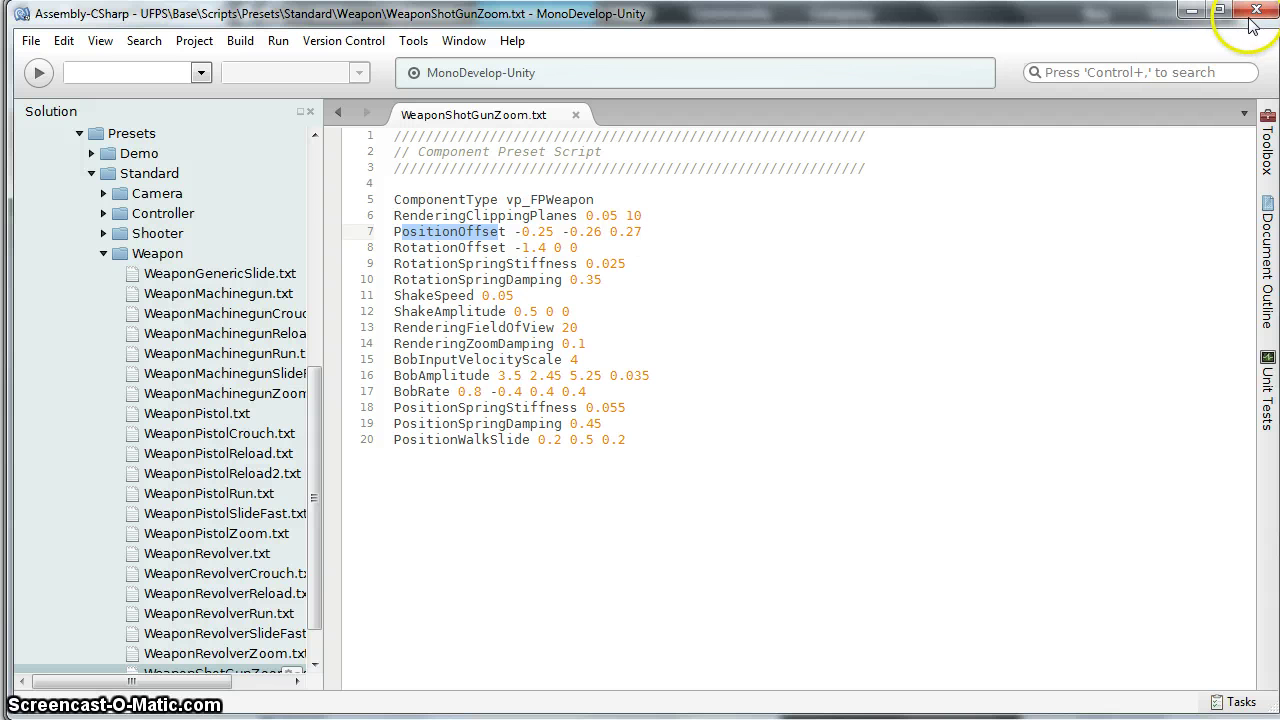
pyautogui.hotkey('alt', 'Tab')
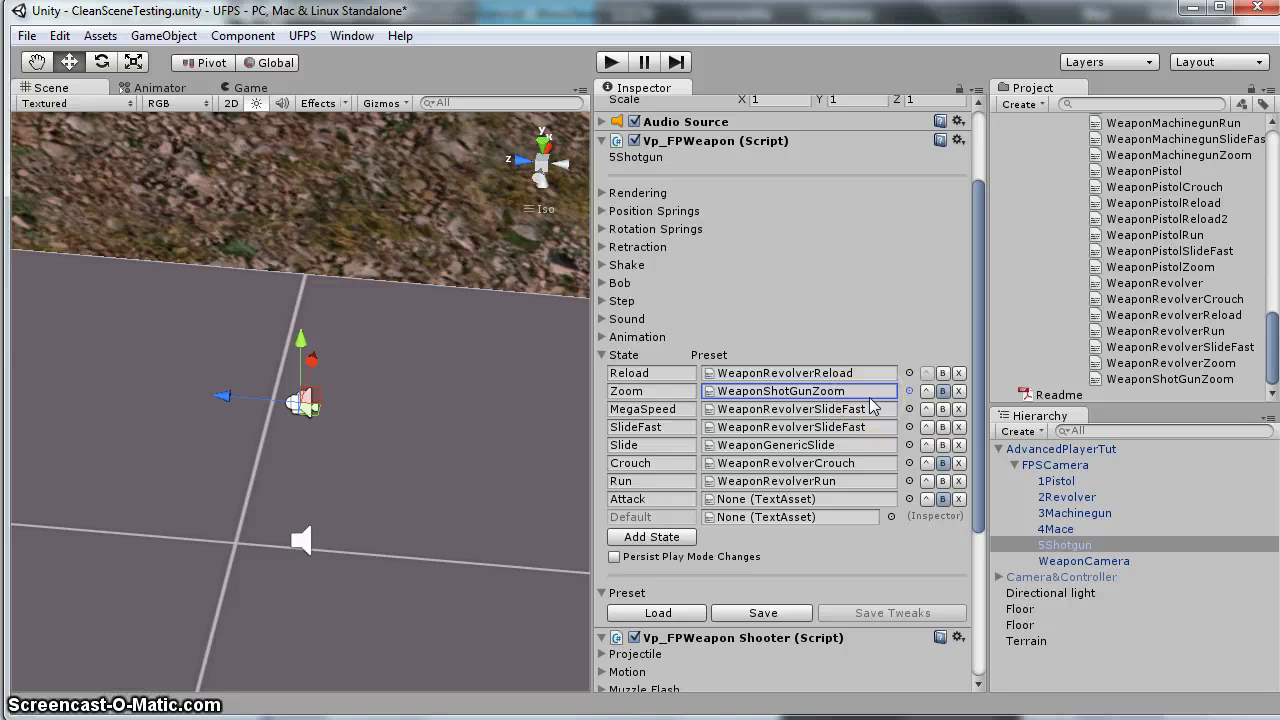
# Check the Weapon Types size and the 5Shotgun entry in AdvancedPlayerTut's Vp_Simple Inventory component
pyautogui.click(1056, 467)
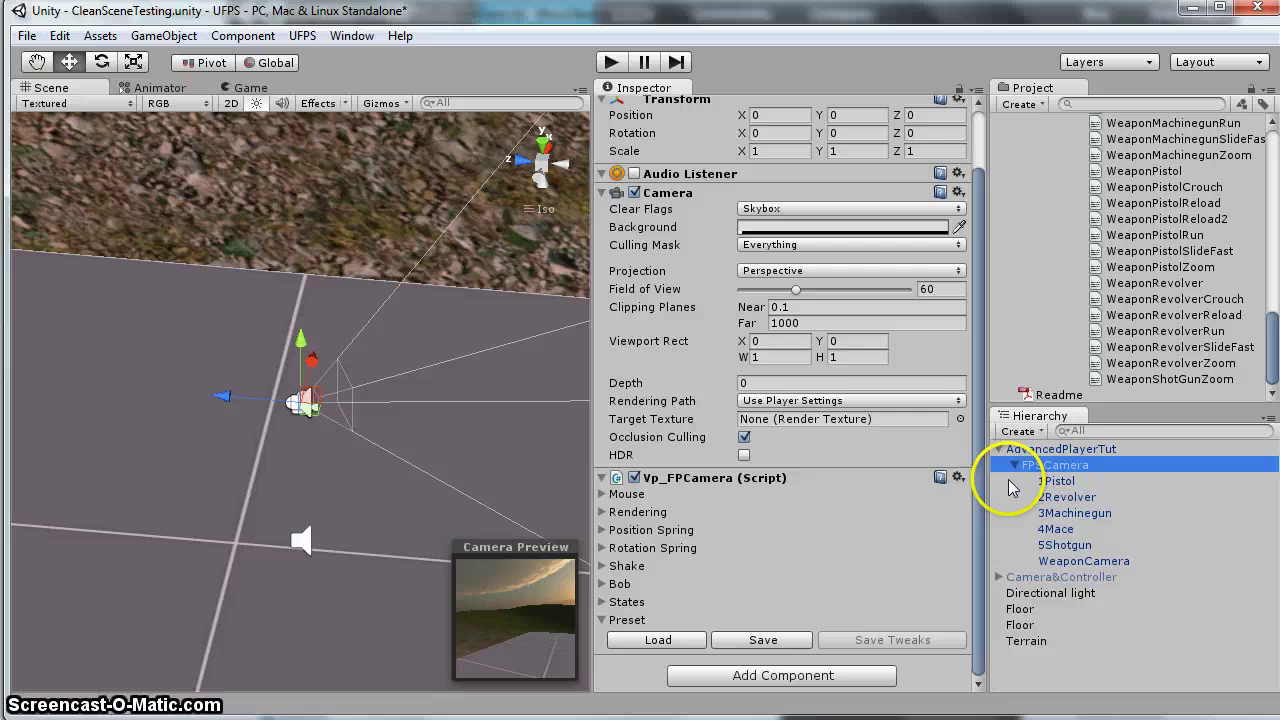
pyautogui.click(1075, 450)
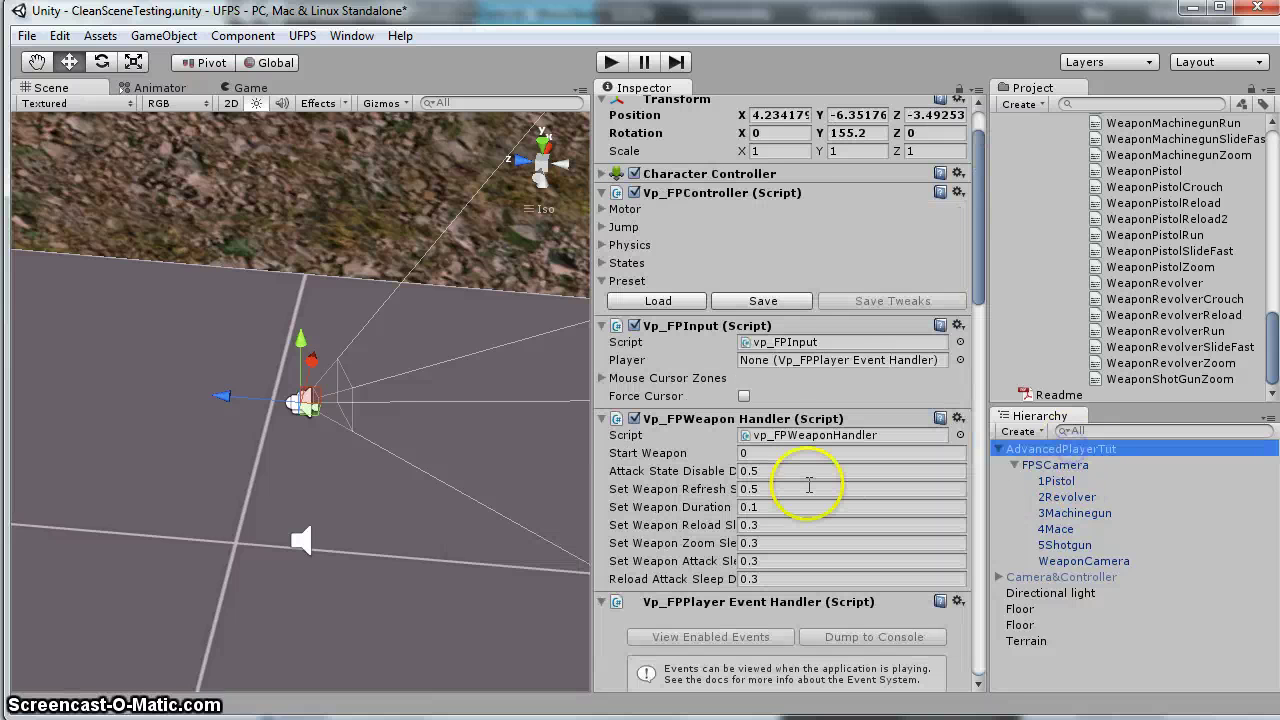
pyautogui.scroll(-6, 809, 485)
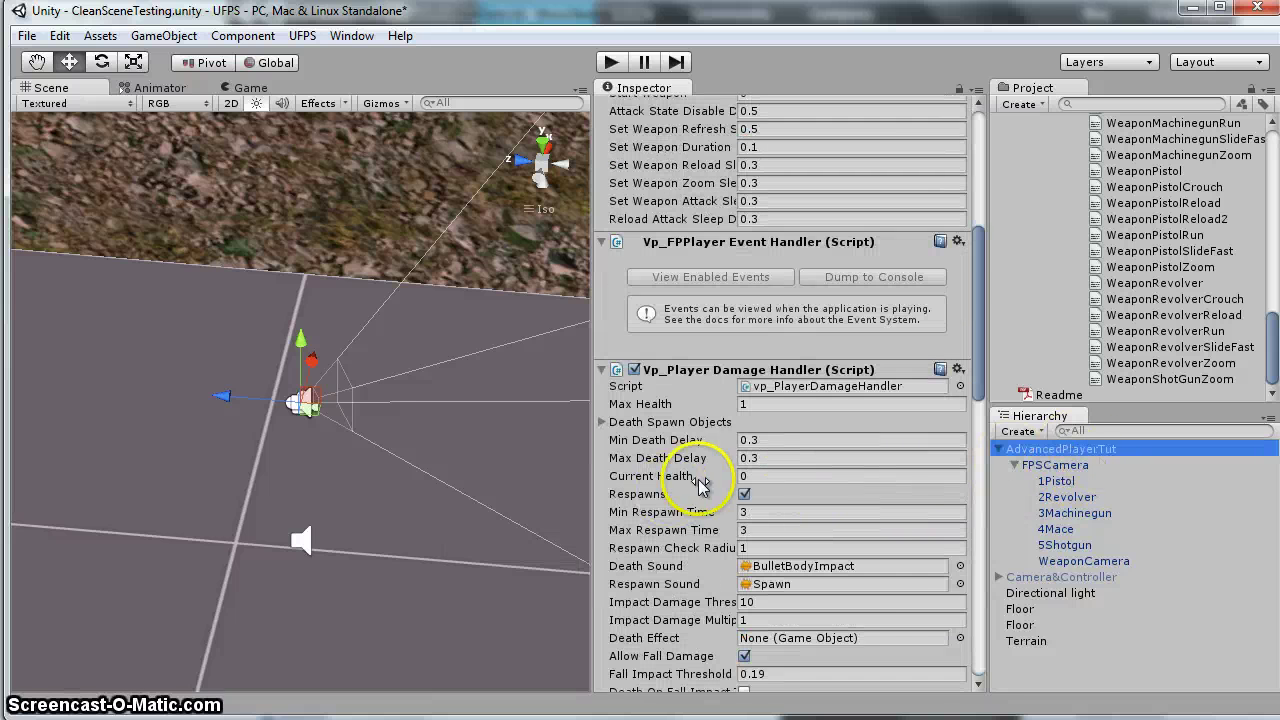
pyautogui.scroll(-7, 700, 483)
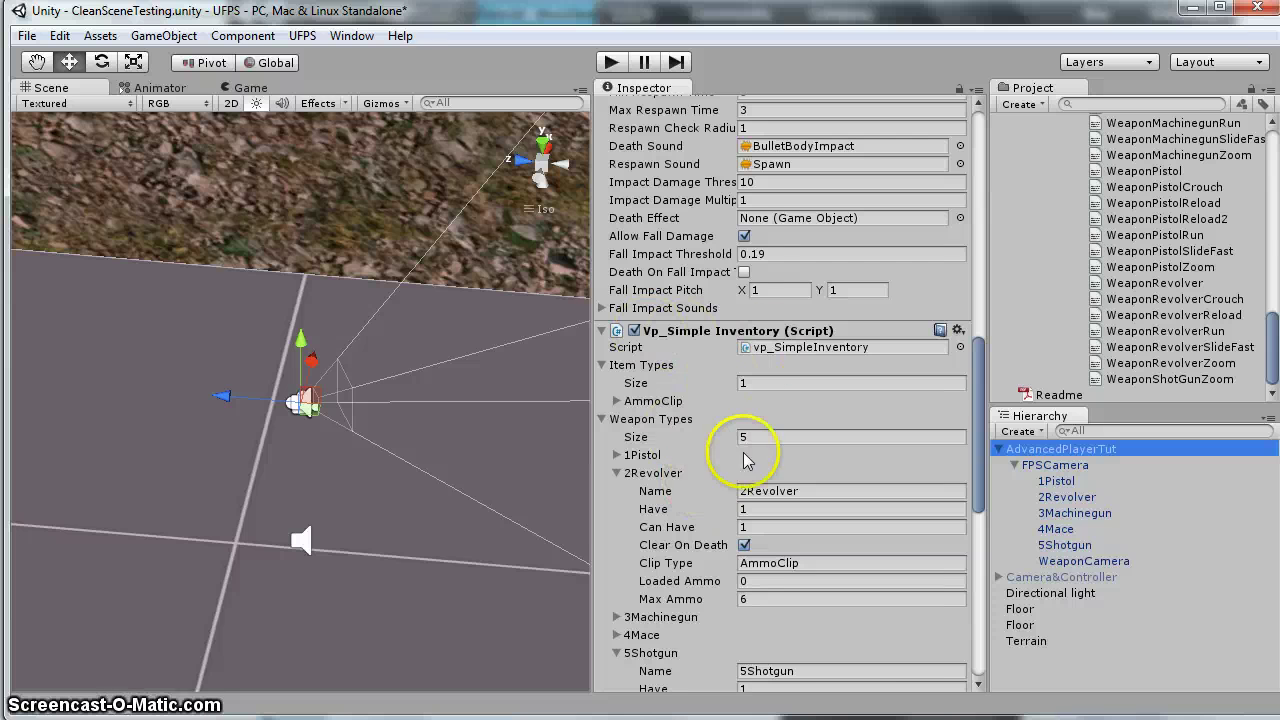
pyautogui.click(767, 436)
pyautogui.scroll(-5, 829, 470)
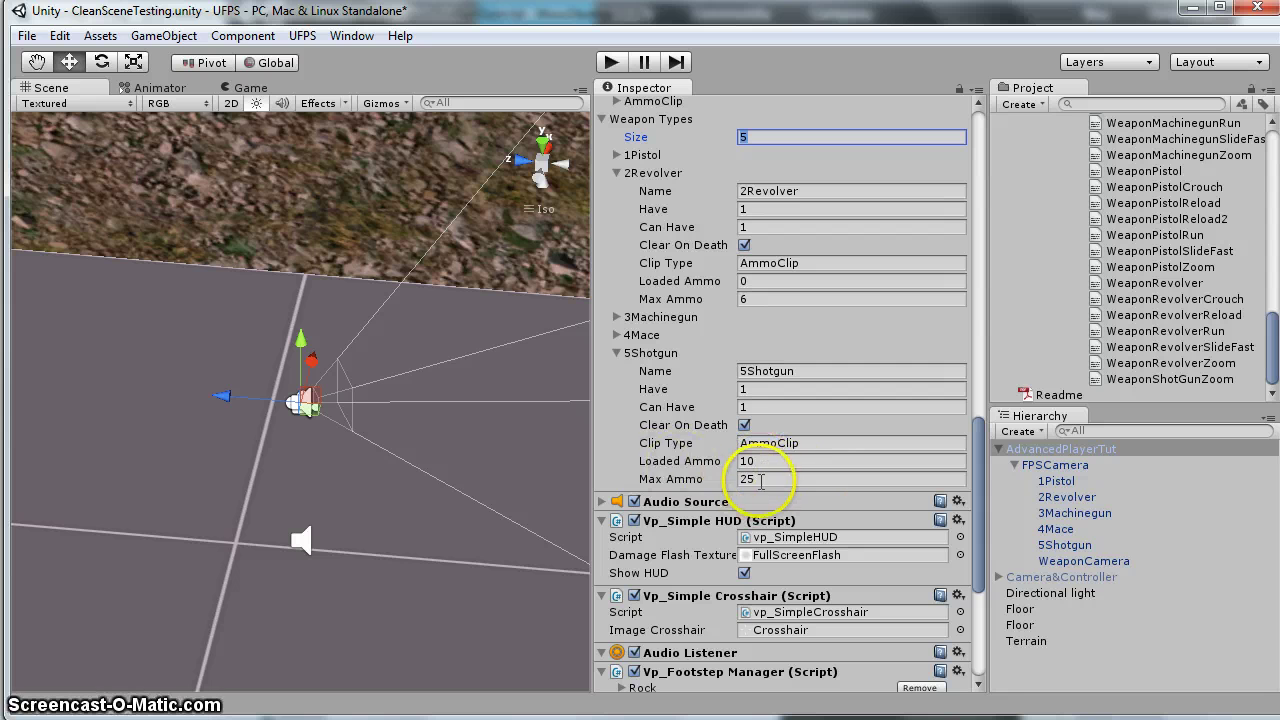
# Enlarge the scene view, run the game and test firing and aiming the shotgun
pyautogui.moveTo(589, 409); pyautogui.dragTo(1043, 407)
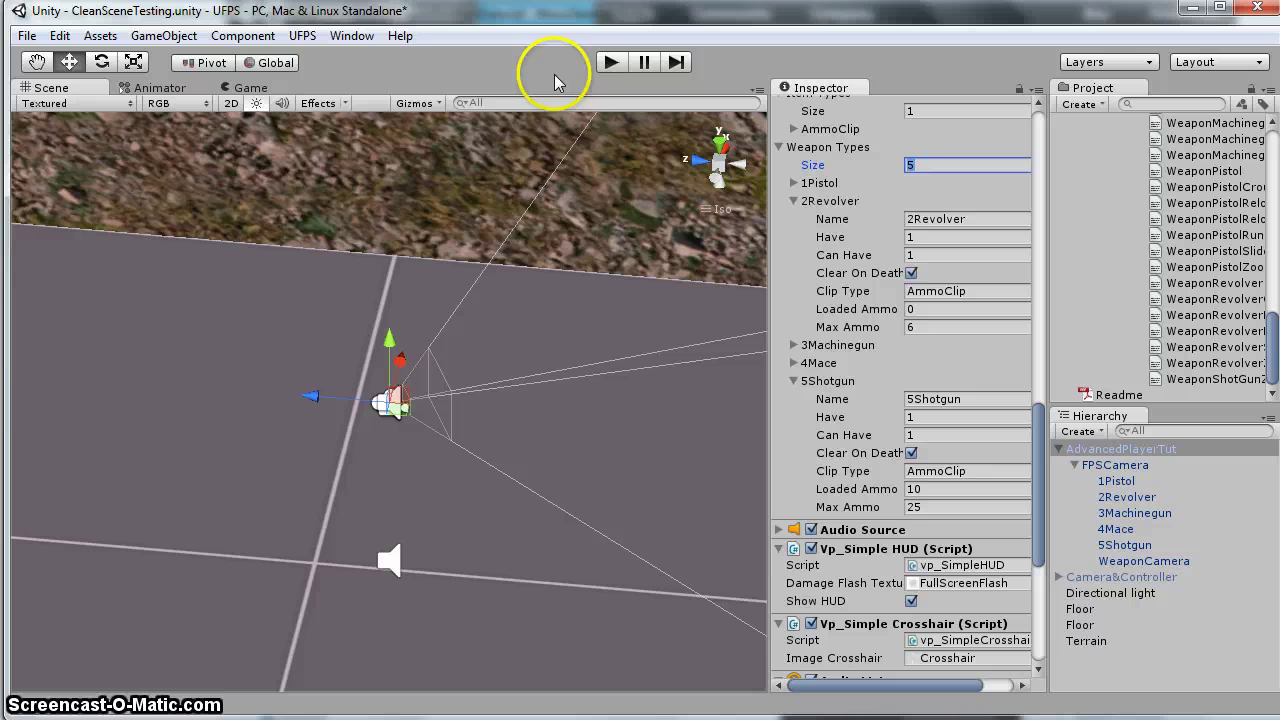
pyautogui.click(610, 63)
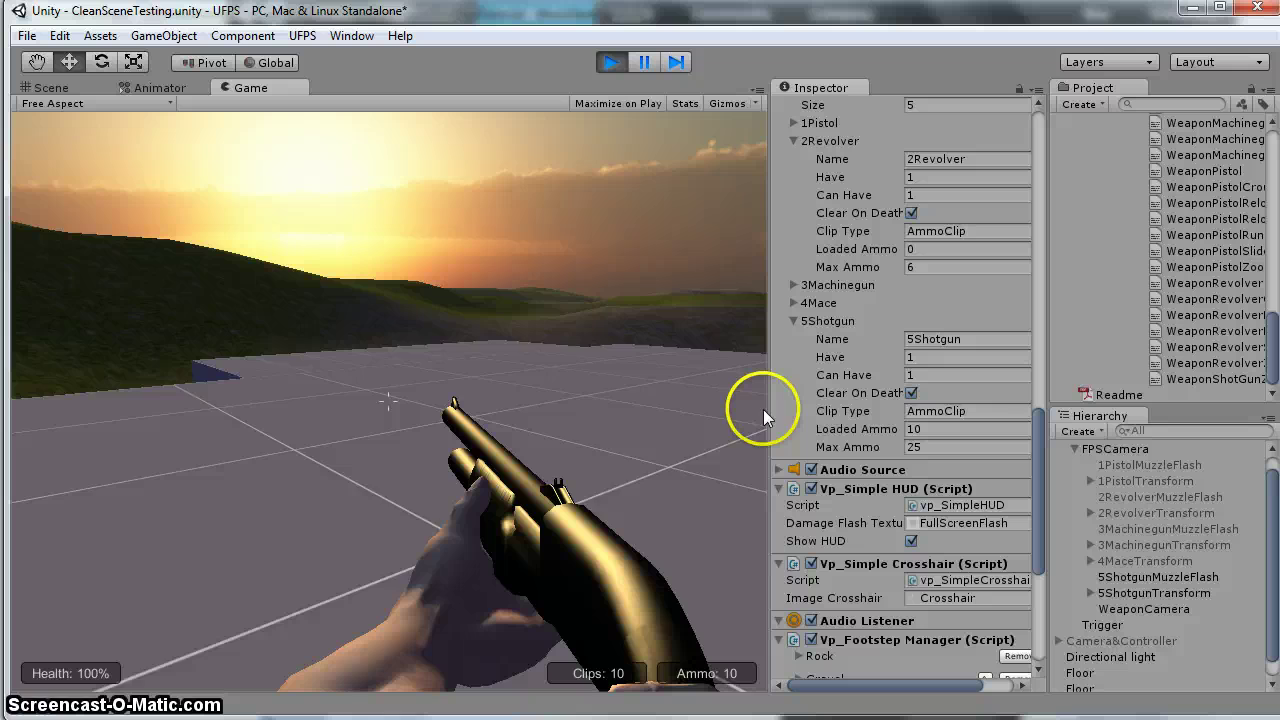
pyautogui.click(753, 411)
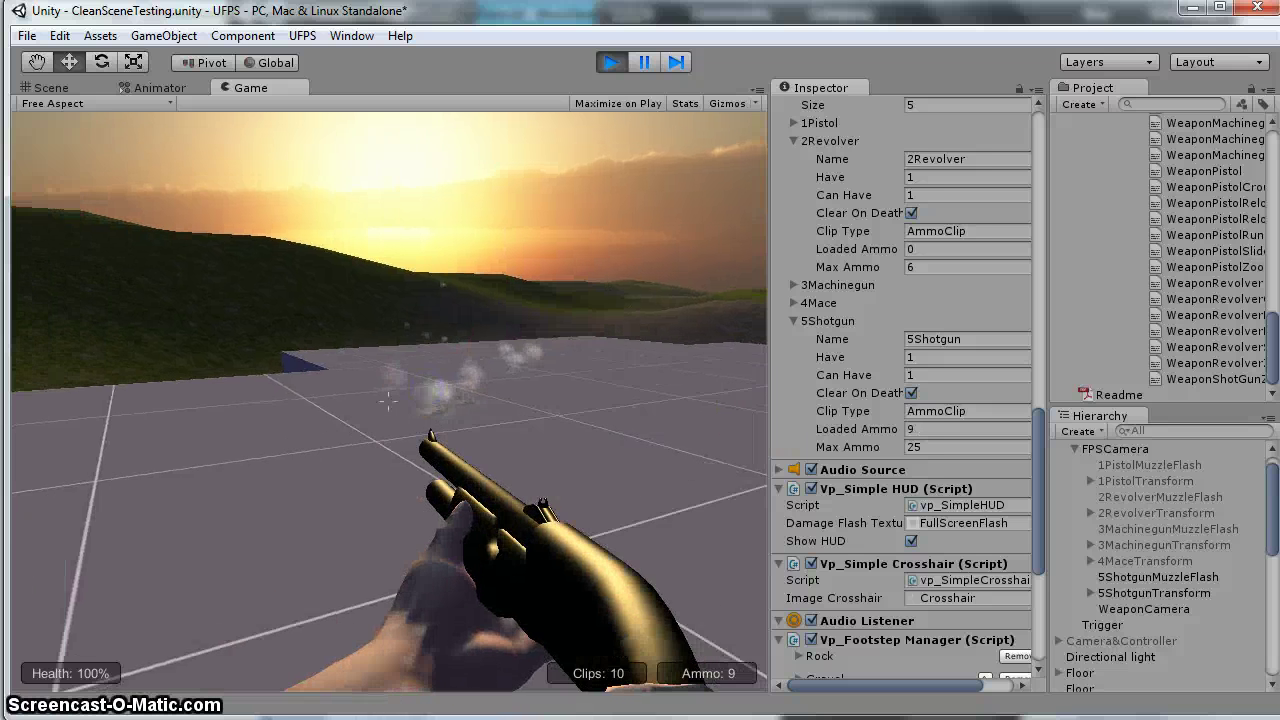
pyautogui.moveTo(389, 400); pyautogui.dragTo(389, 400, button='right')
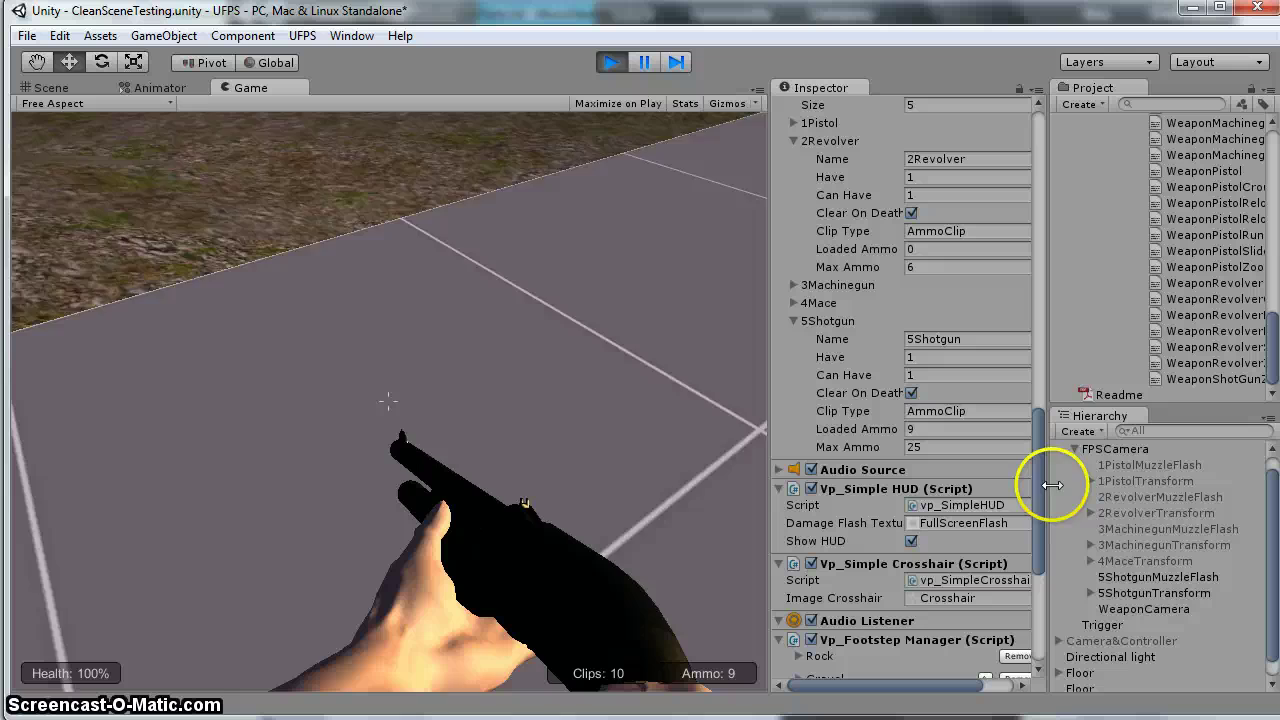
# Select 5Shotgun under 5ShotgunTransform while the game runs and look at its Position Springs settings
pyautogui.click(1100, 594)
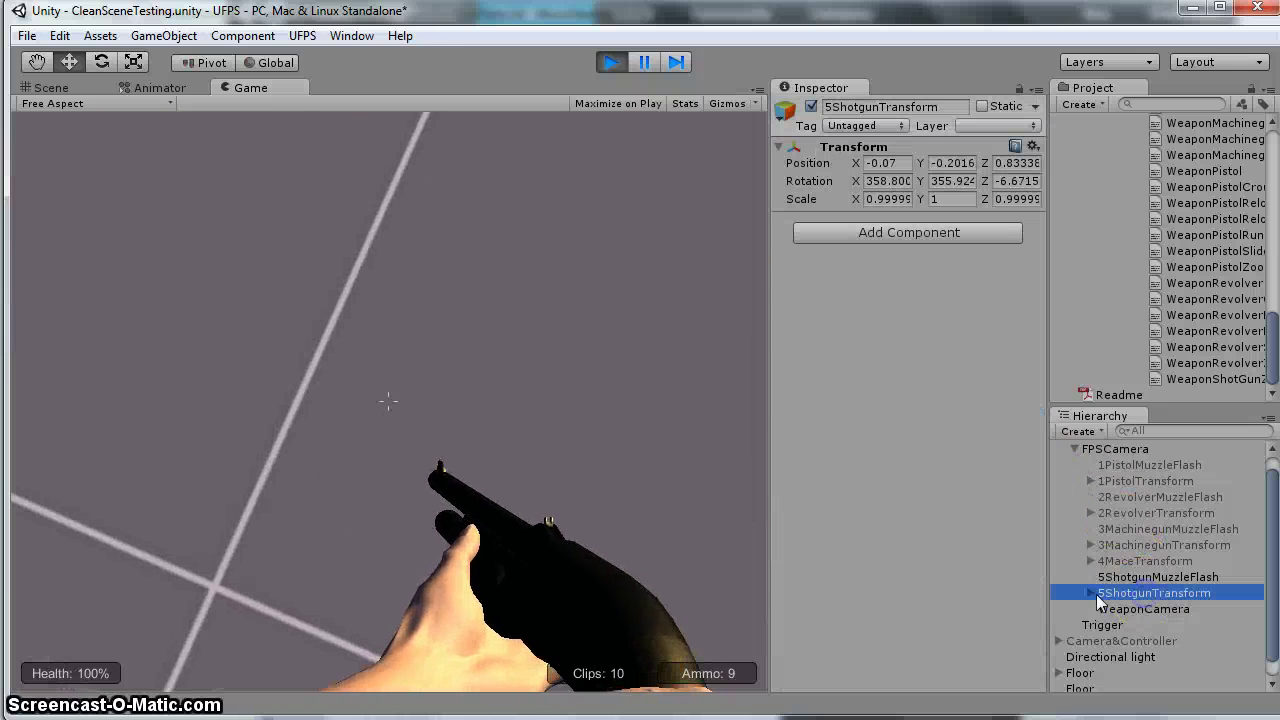
pyautogui.click(1091, 594)
pyautogui.click(1133, 610)
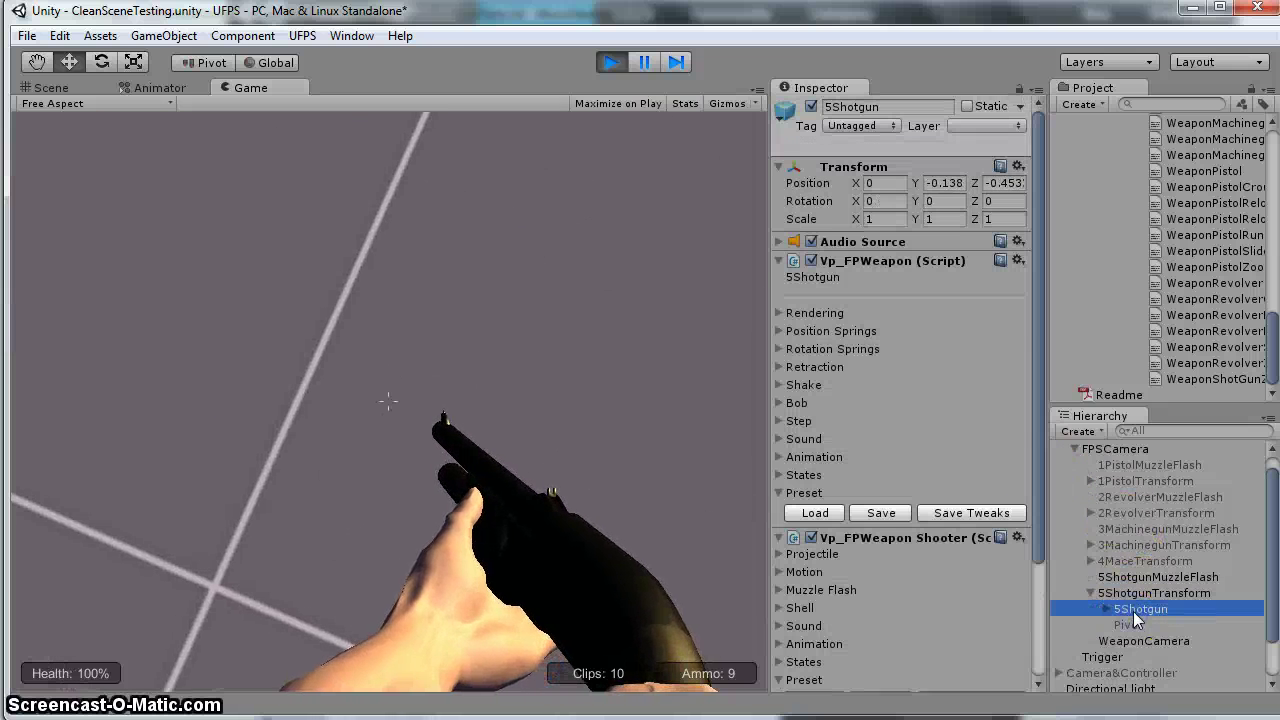
pyautogui.click(780, 314)
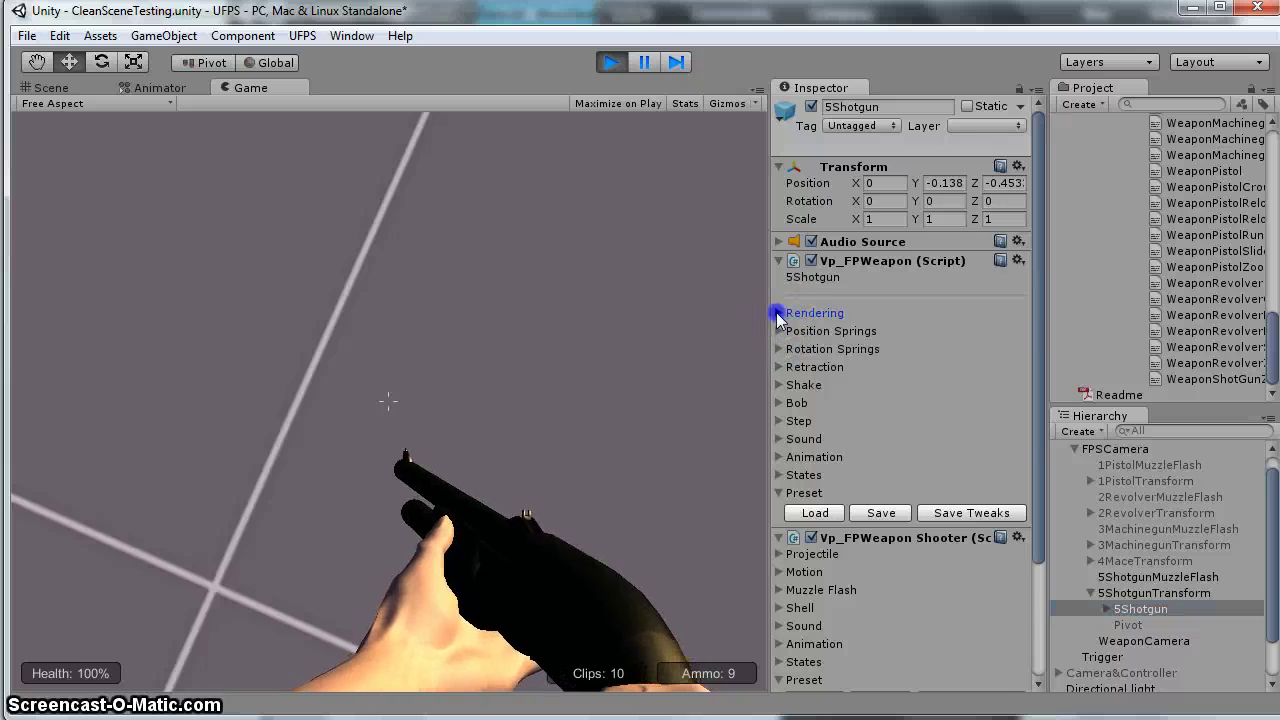
pyautogui.click(780, 314)
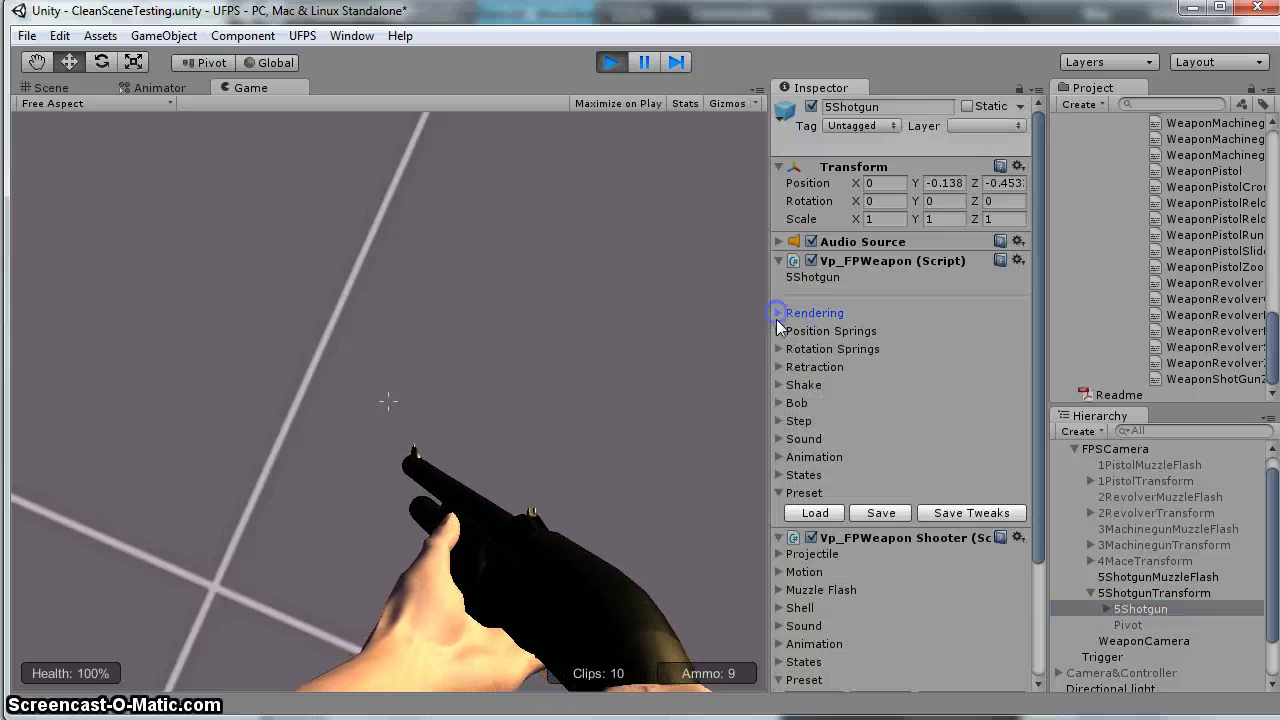
pyautogui.click(779, 332)
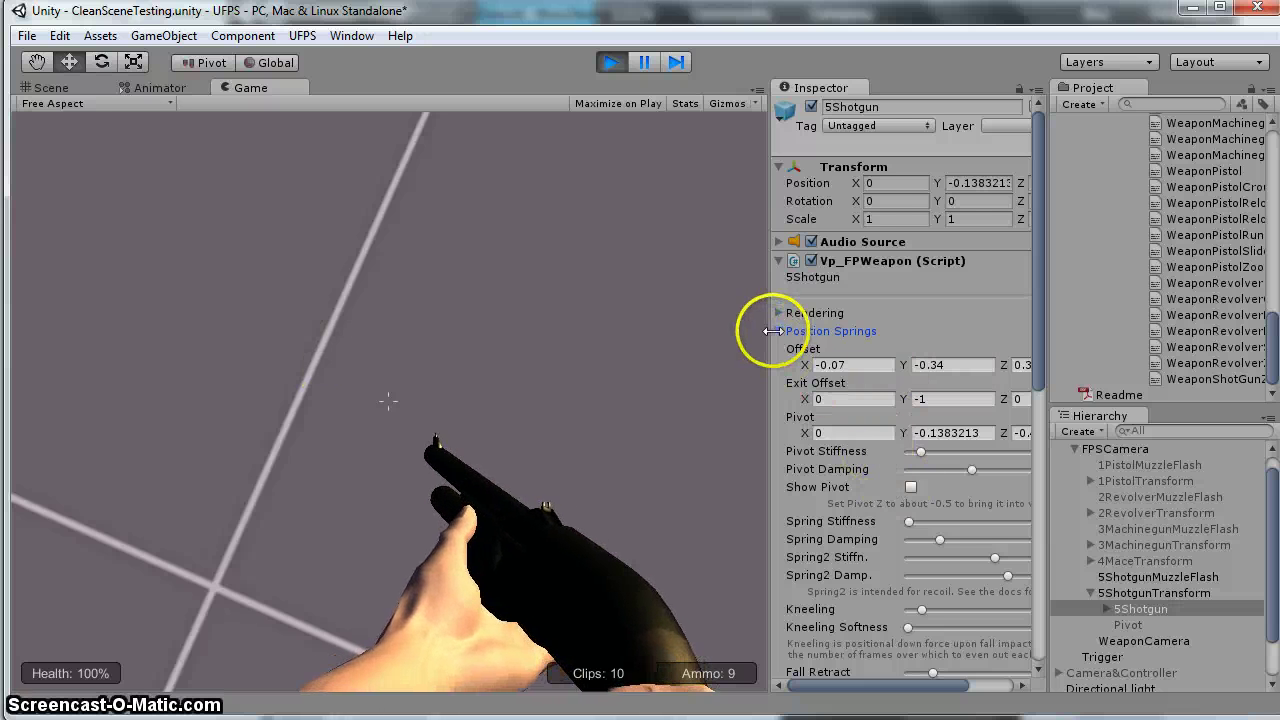
pyautogui.click(774, 331)
# Activate the Zoom state in 5Shotgun's Vp_FPWeapon component to hold the shotgun in its aiming pose
pyautogui.scroll(-4, 889, 346)
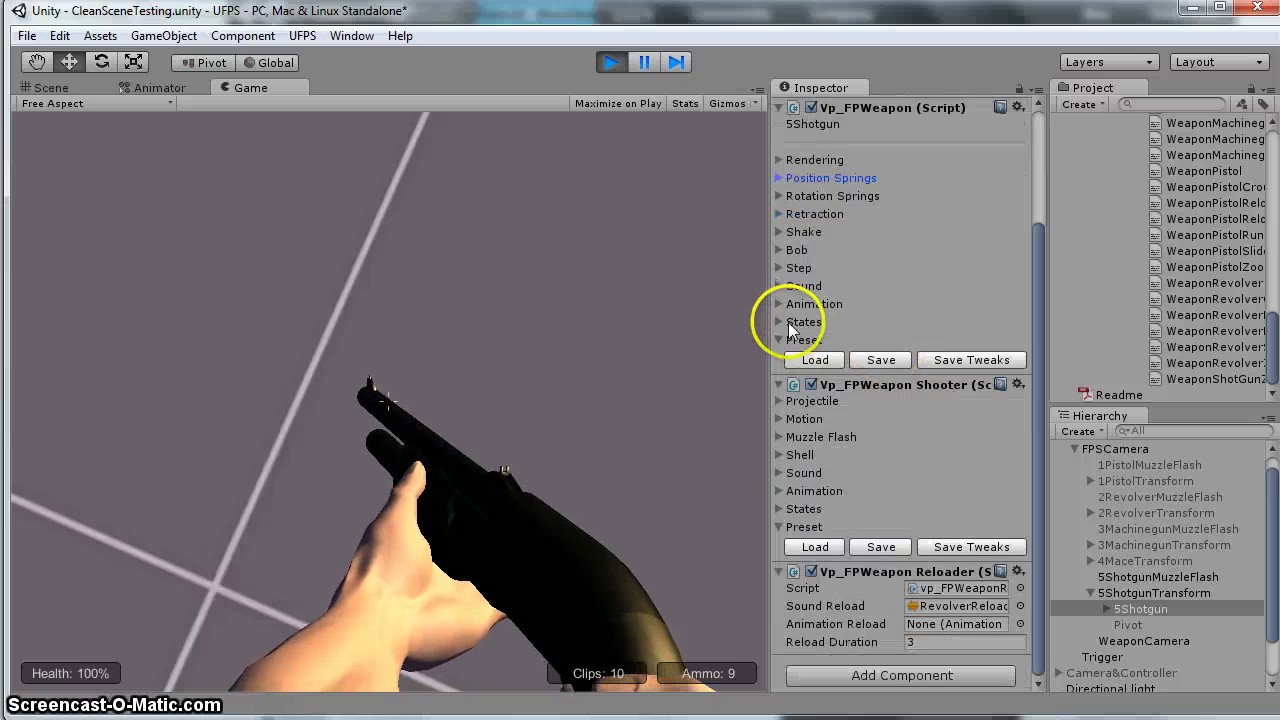
pyautogui.click(790, 322)
pyautogui.scroll(-2, 841, 305)
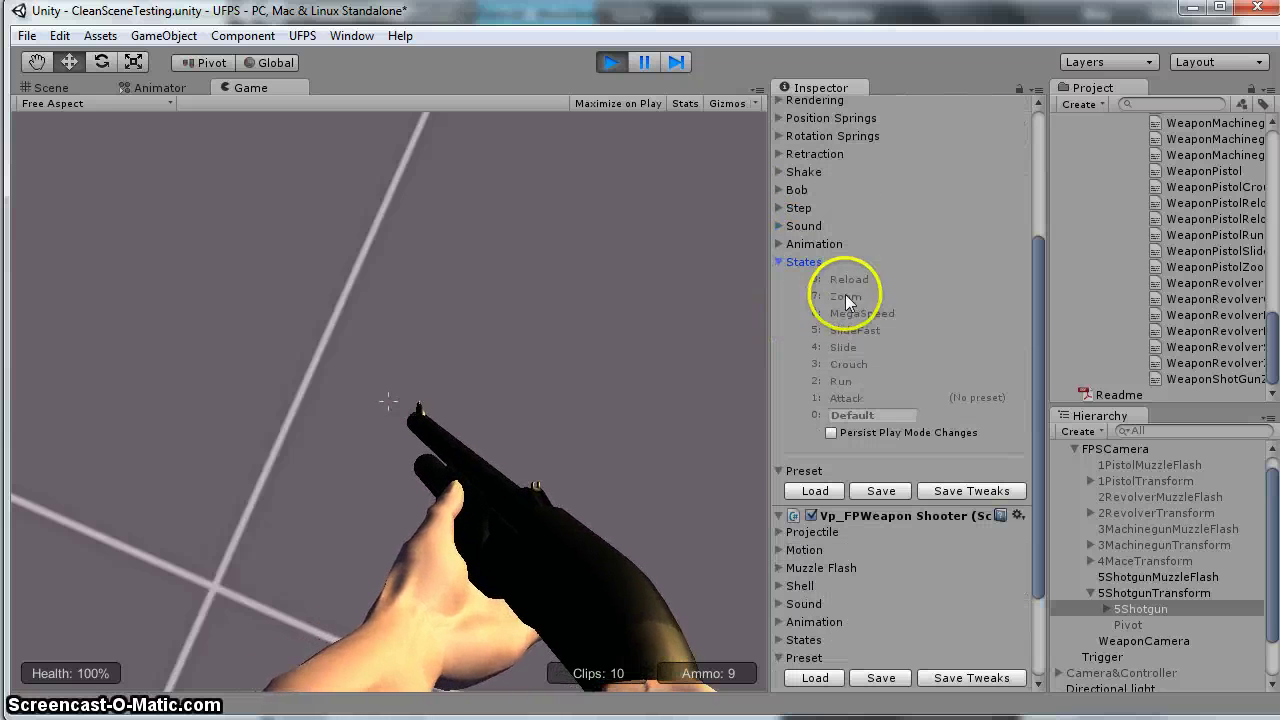
pyautogui.click(847, 297)
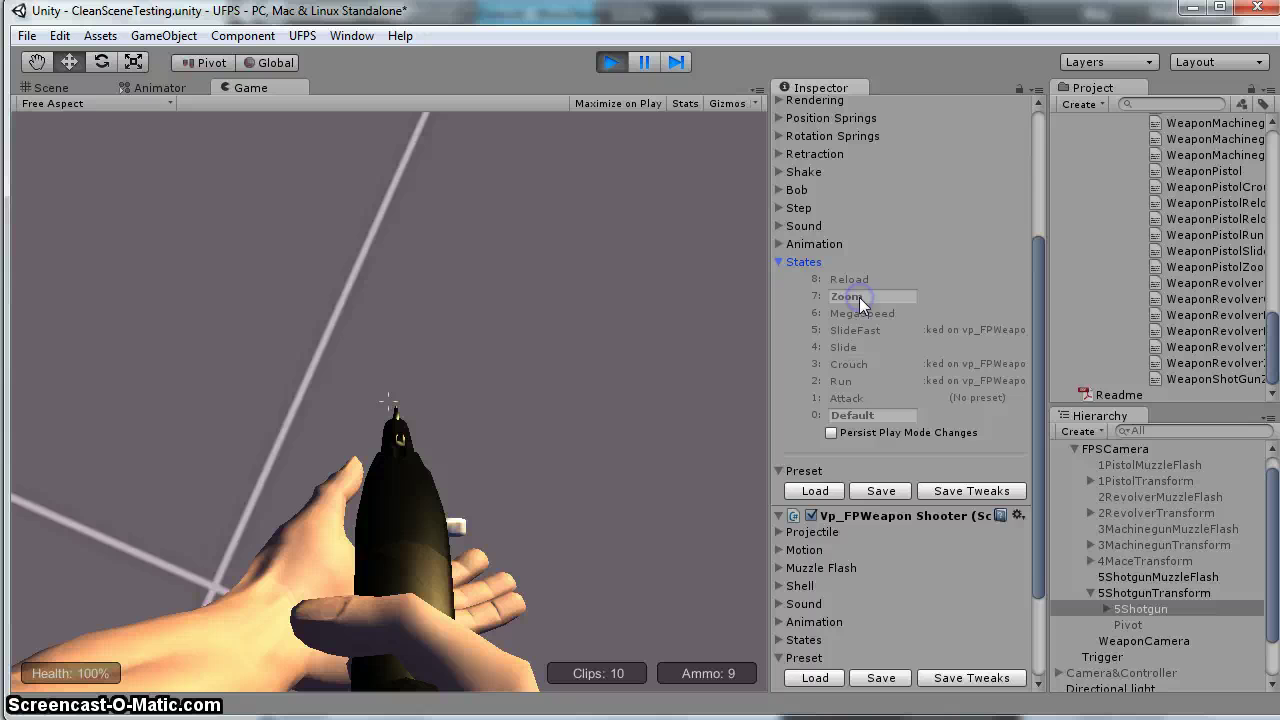
# Widen the Inspector, examine the zoomed Position Springs Offset values of 5Shotgun and stop the game
pyautogui.scroll(5, 898, 280)
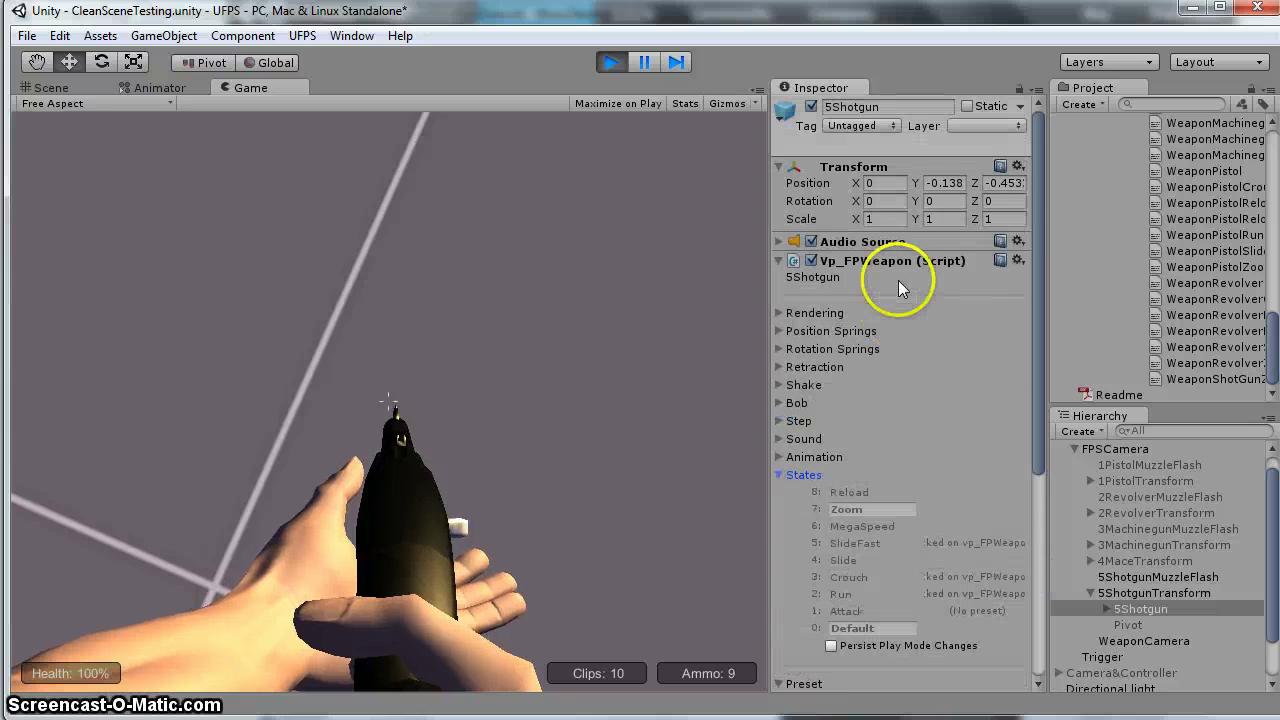
pyautogui.click(795, 331)
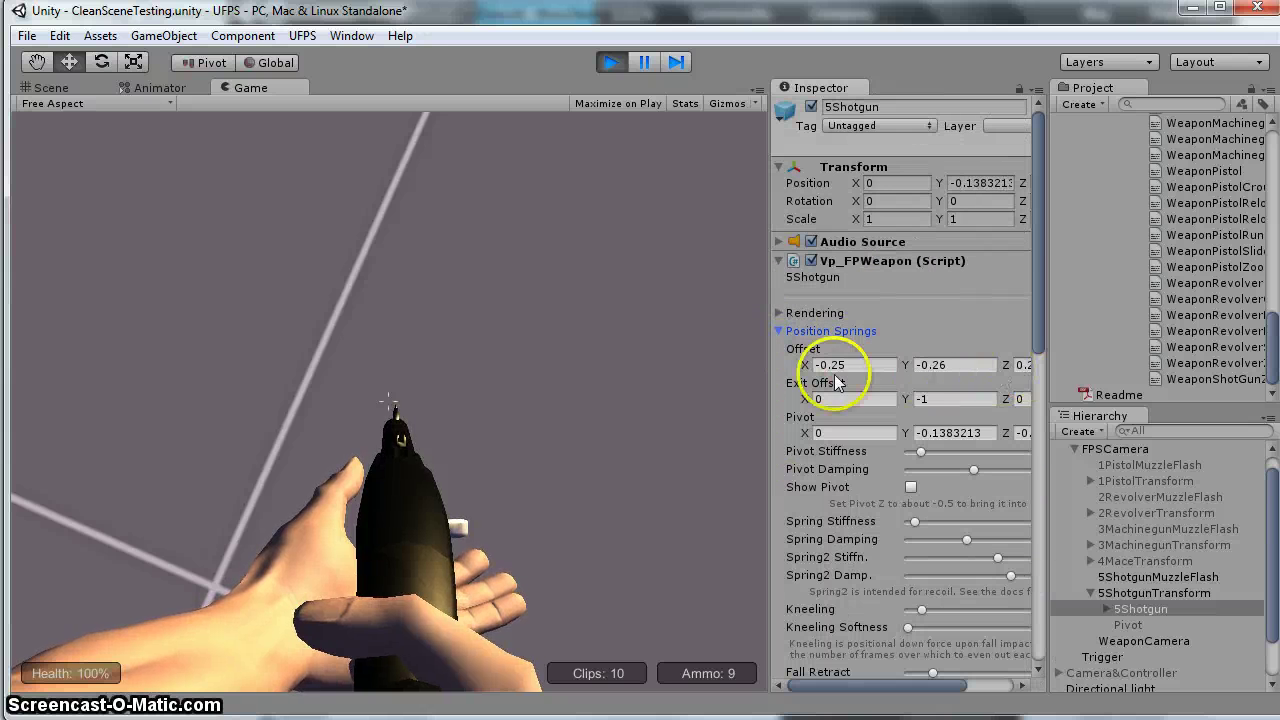
pyautogui.moveTo(770, 378); pyautogui.dragTo(632, 389)
pyautogui.click(800, 348)
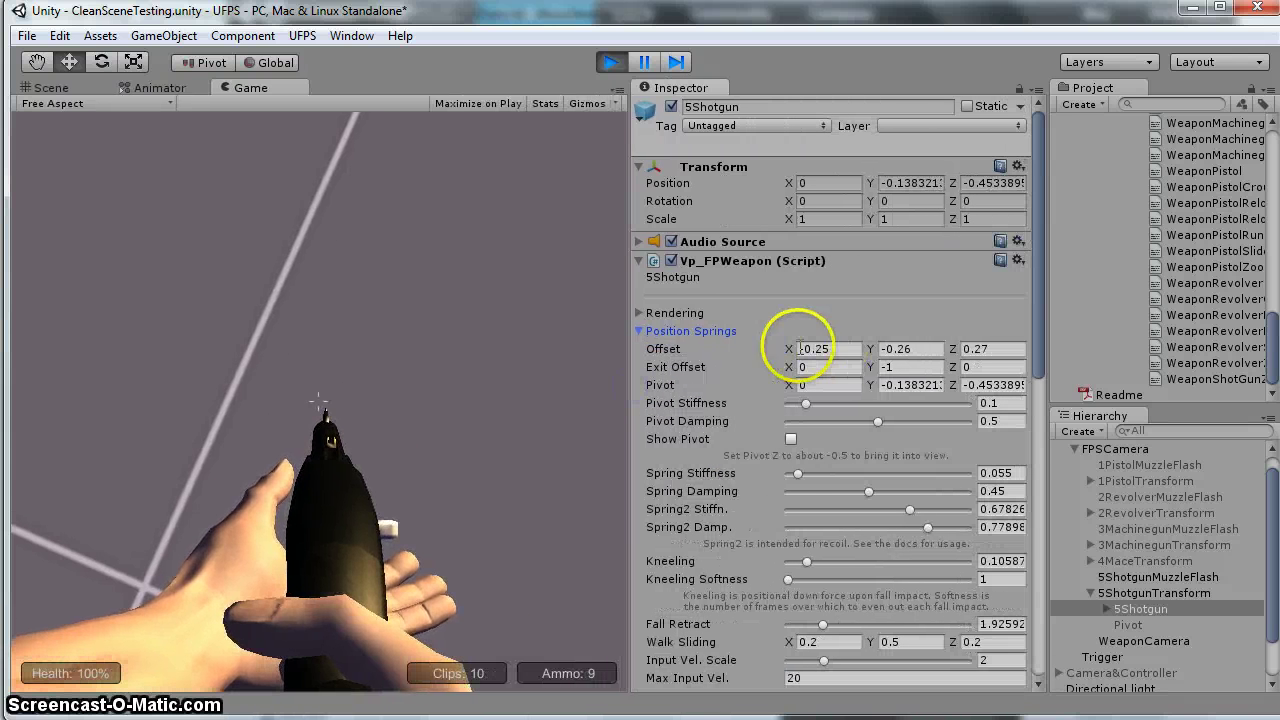
pyautogui.click(965, 345)
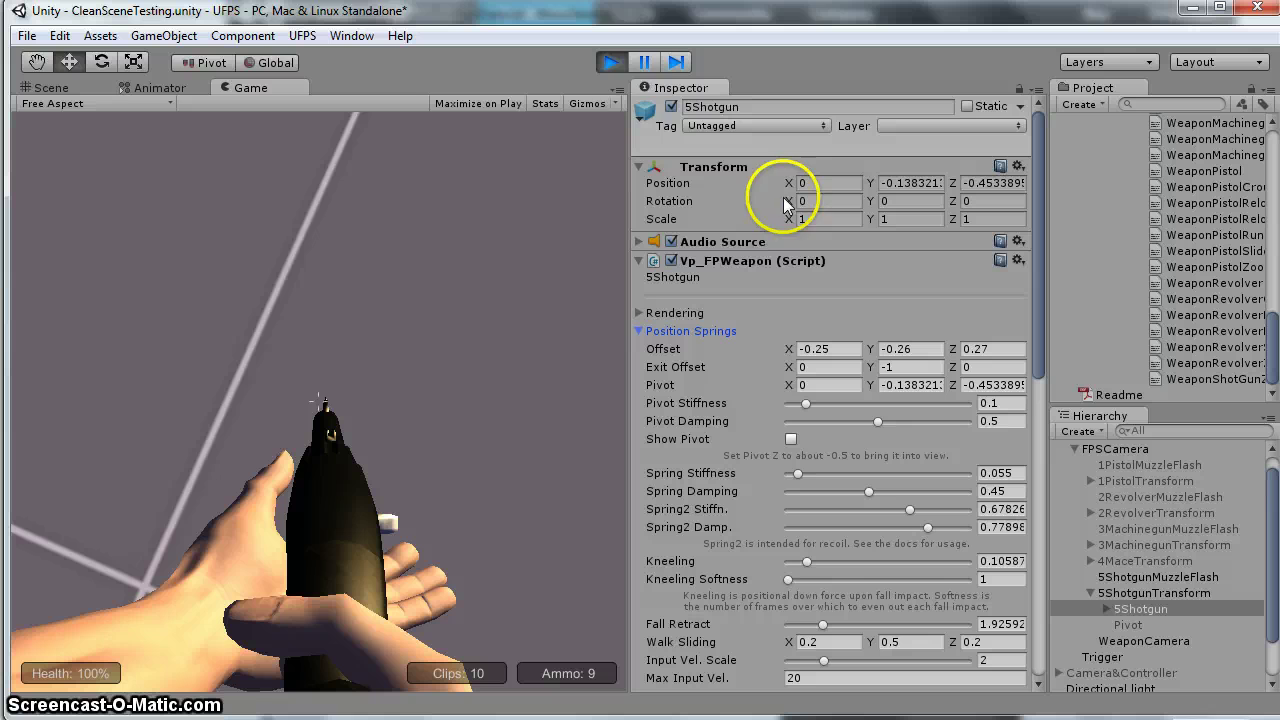
pyautogui.click(610, 61)
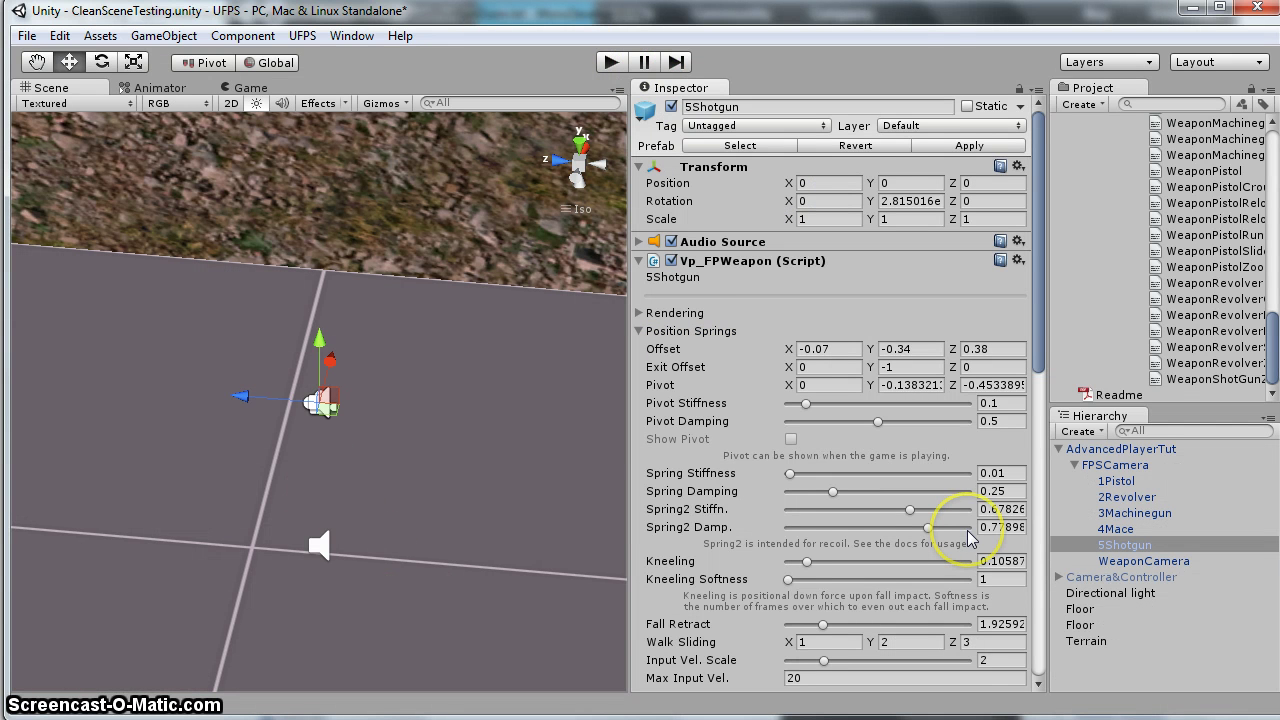